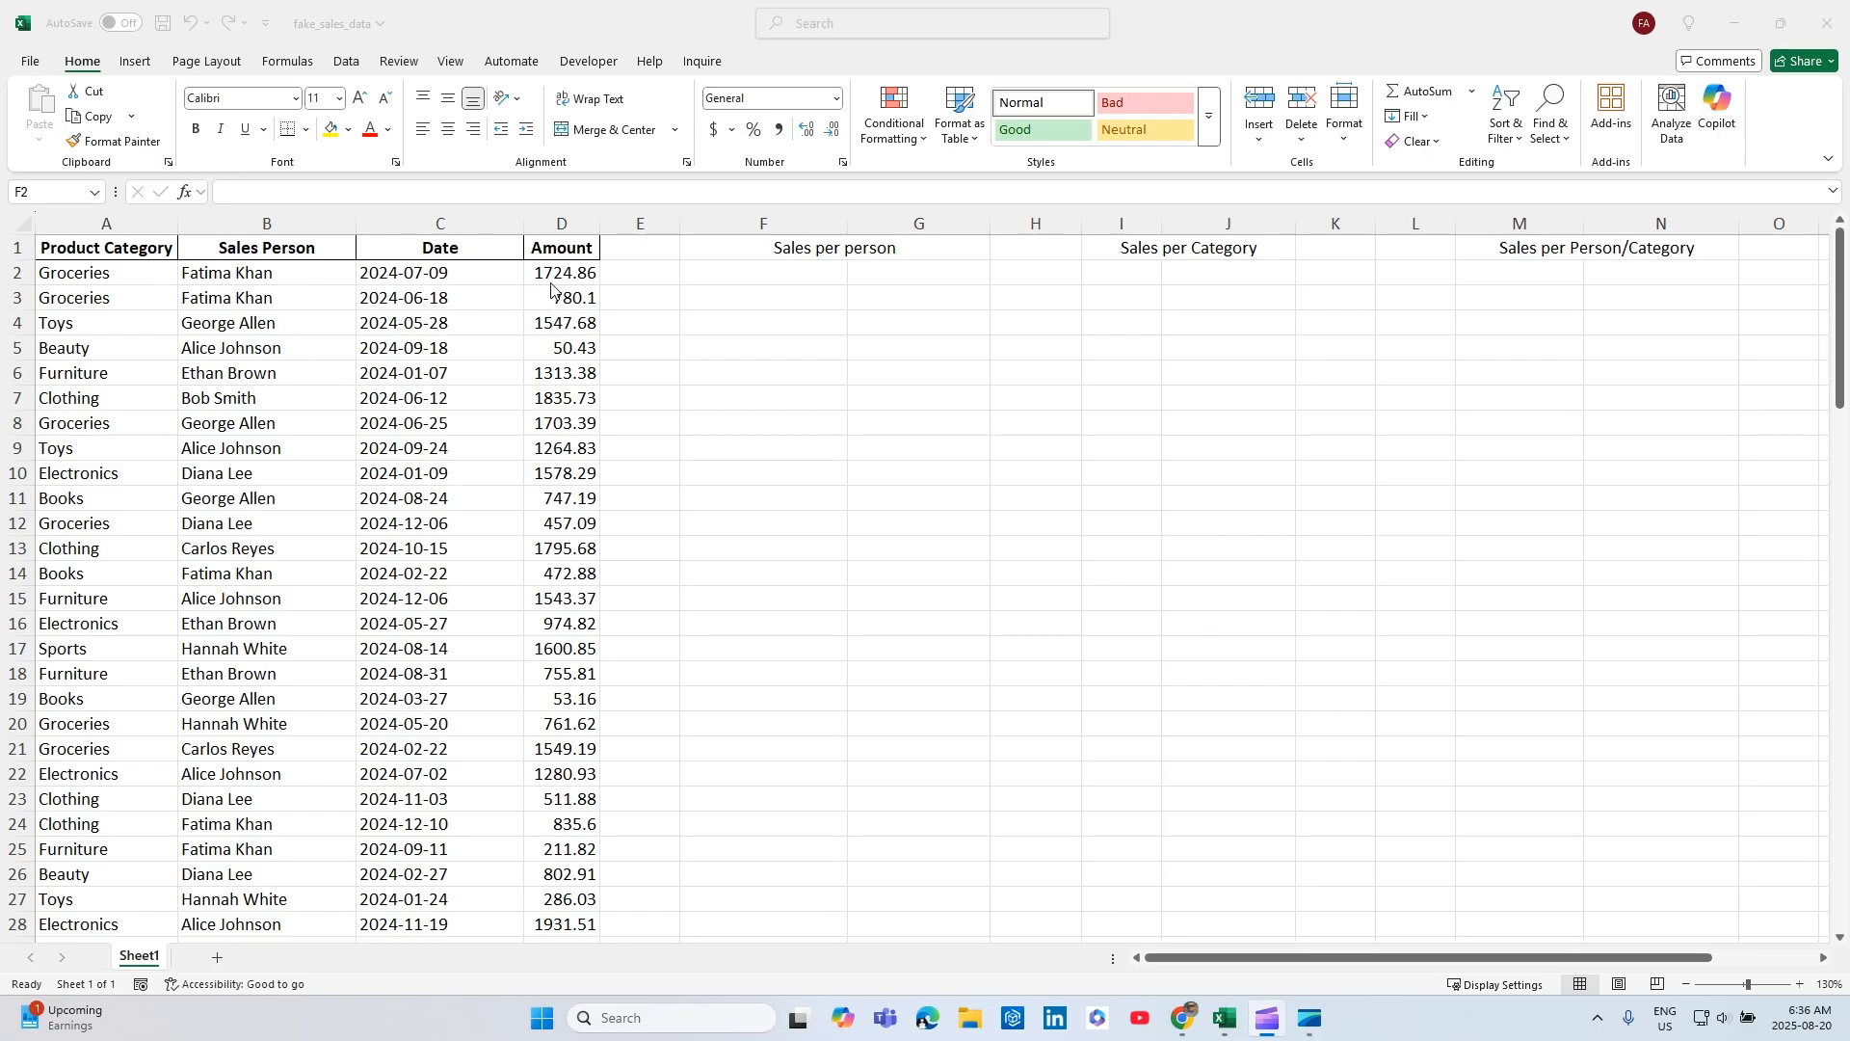
Start a GROUPBY formula in F2 under Sales per person, using the Sales Person column B1:B101 as the row fields.
click(730, 273)
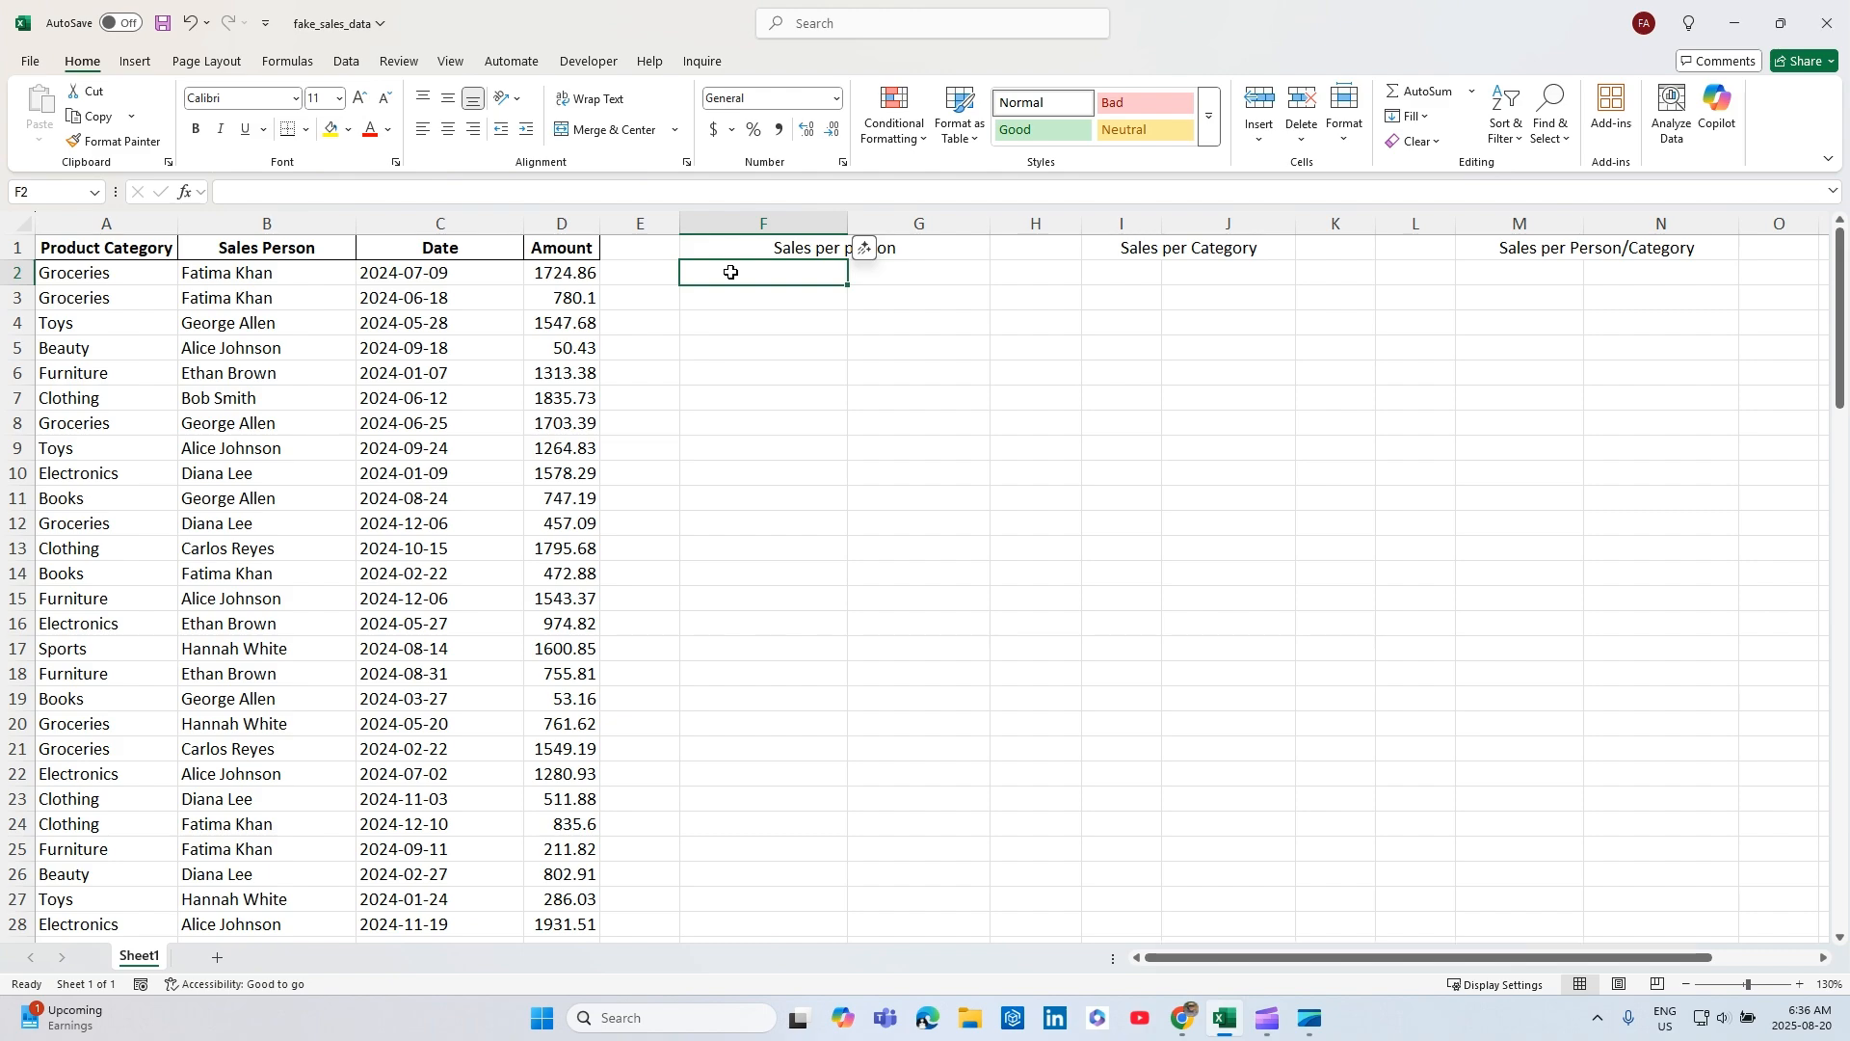
text(=grou)
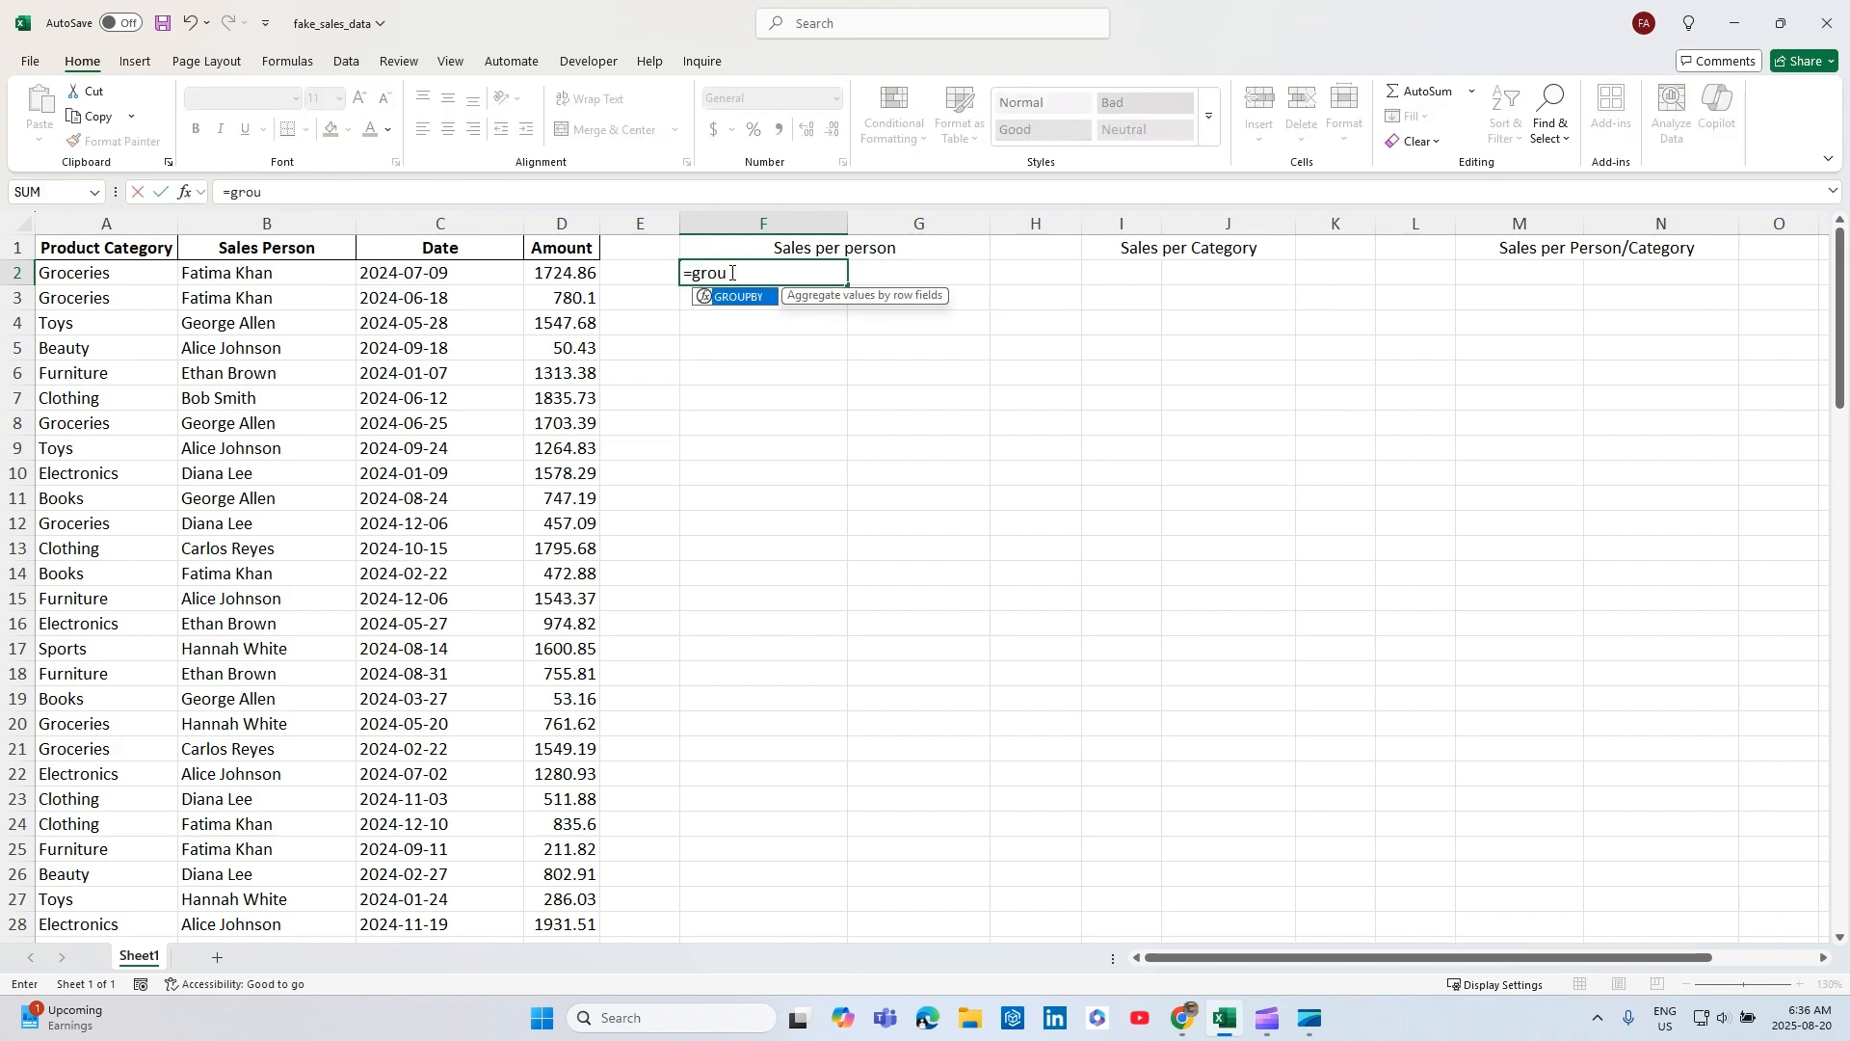
key(Tab)
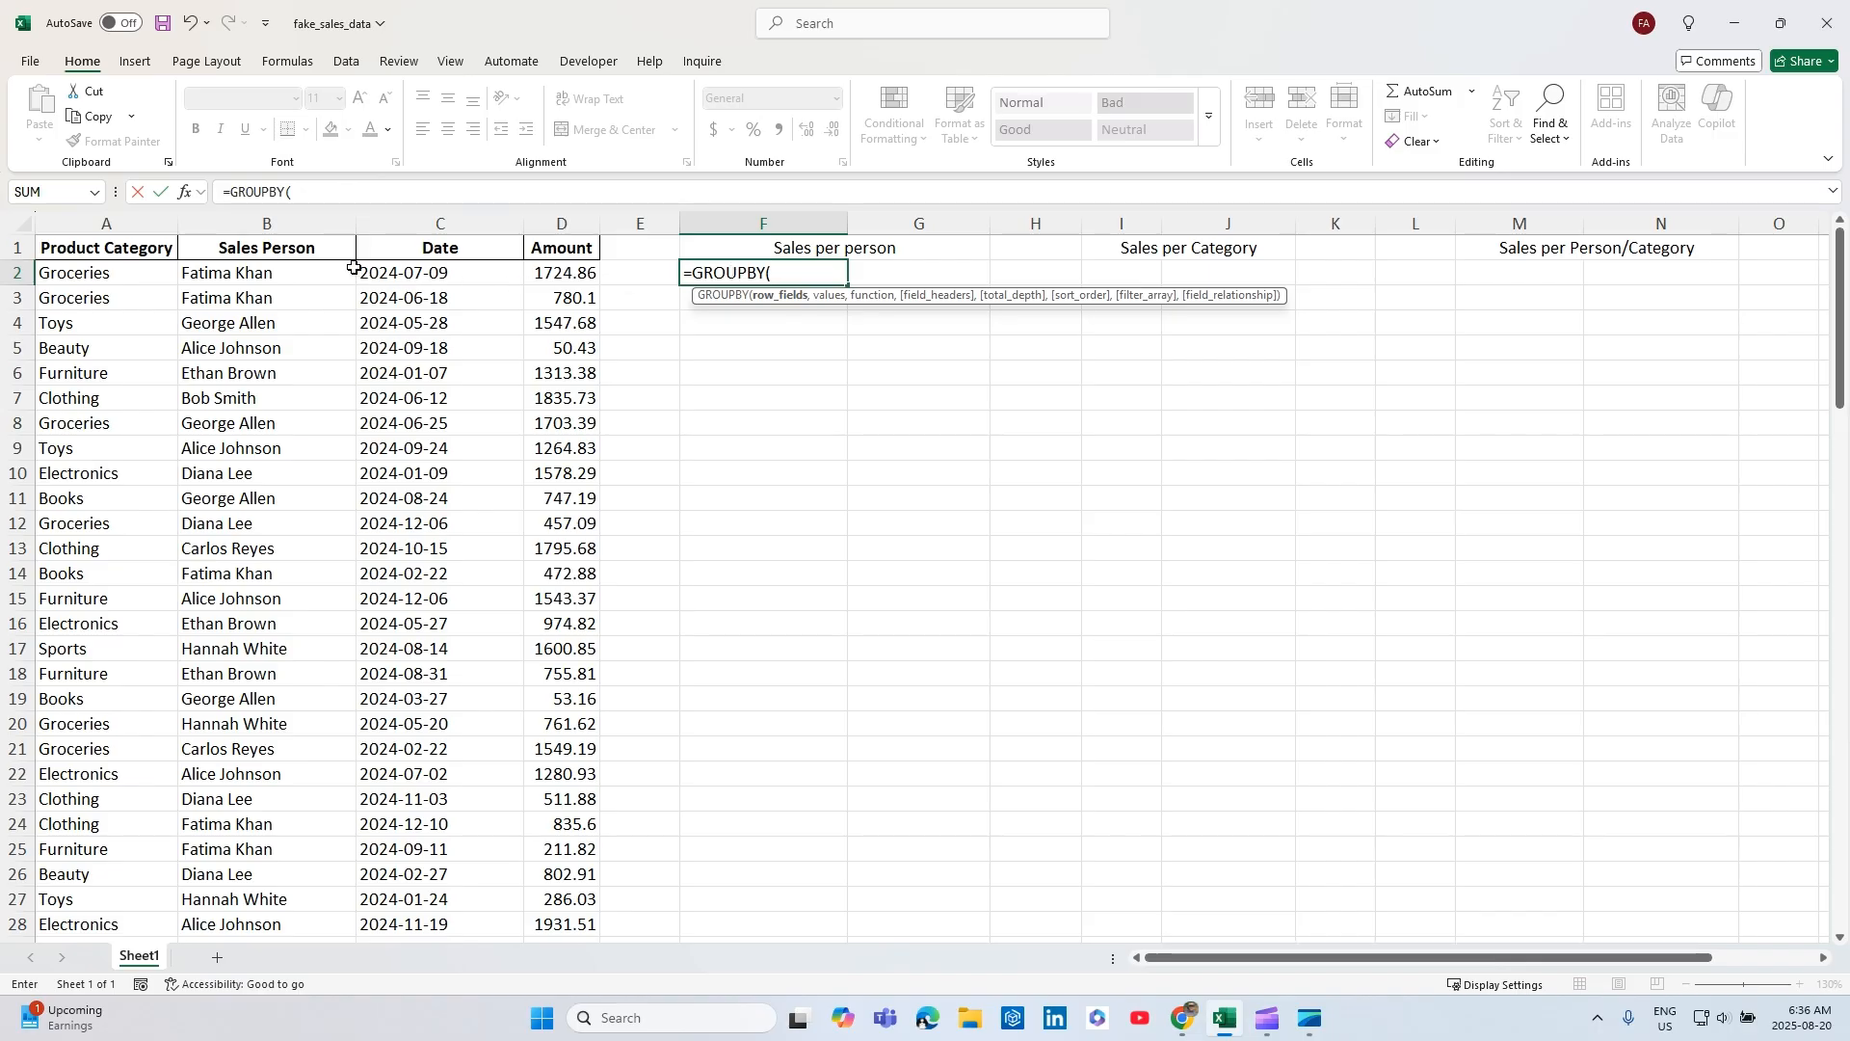
click(308, 249)
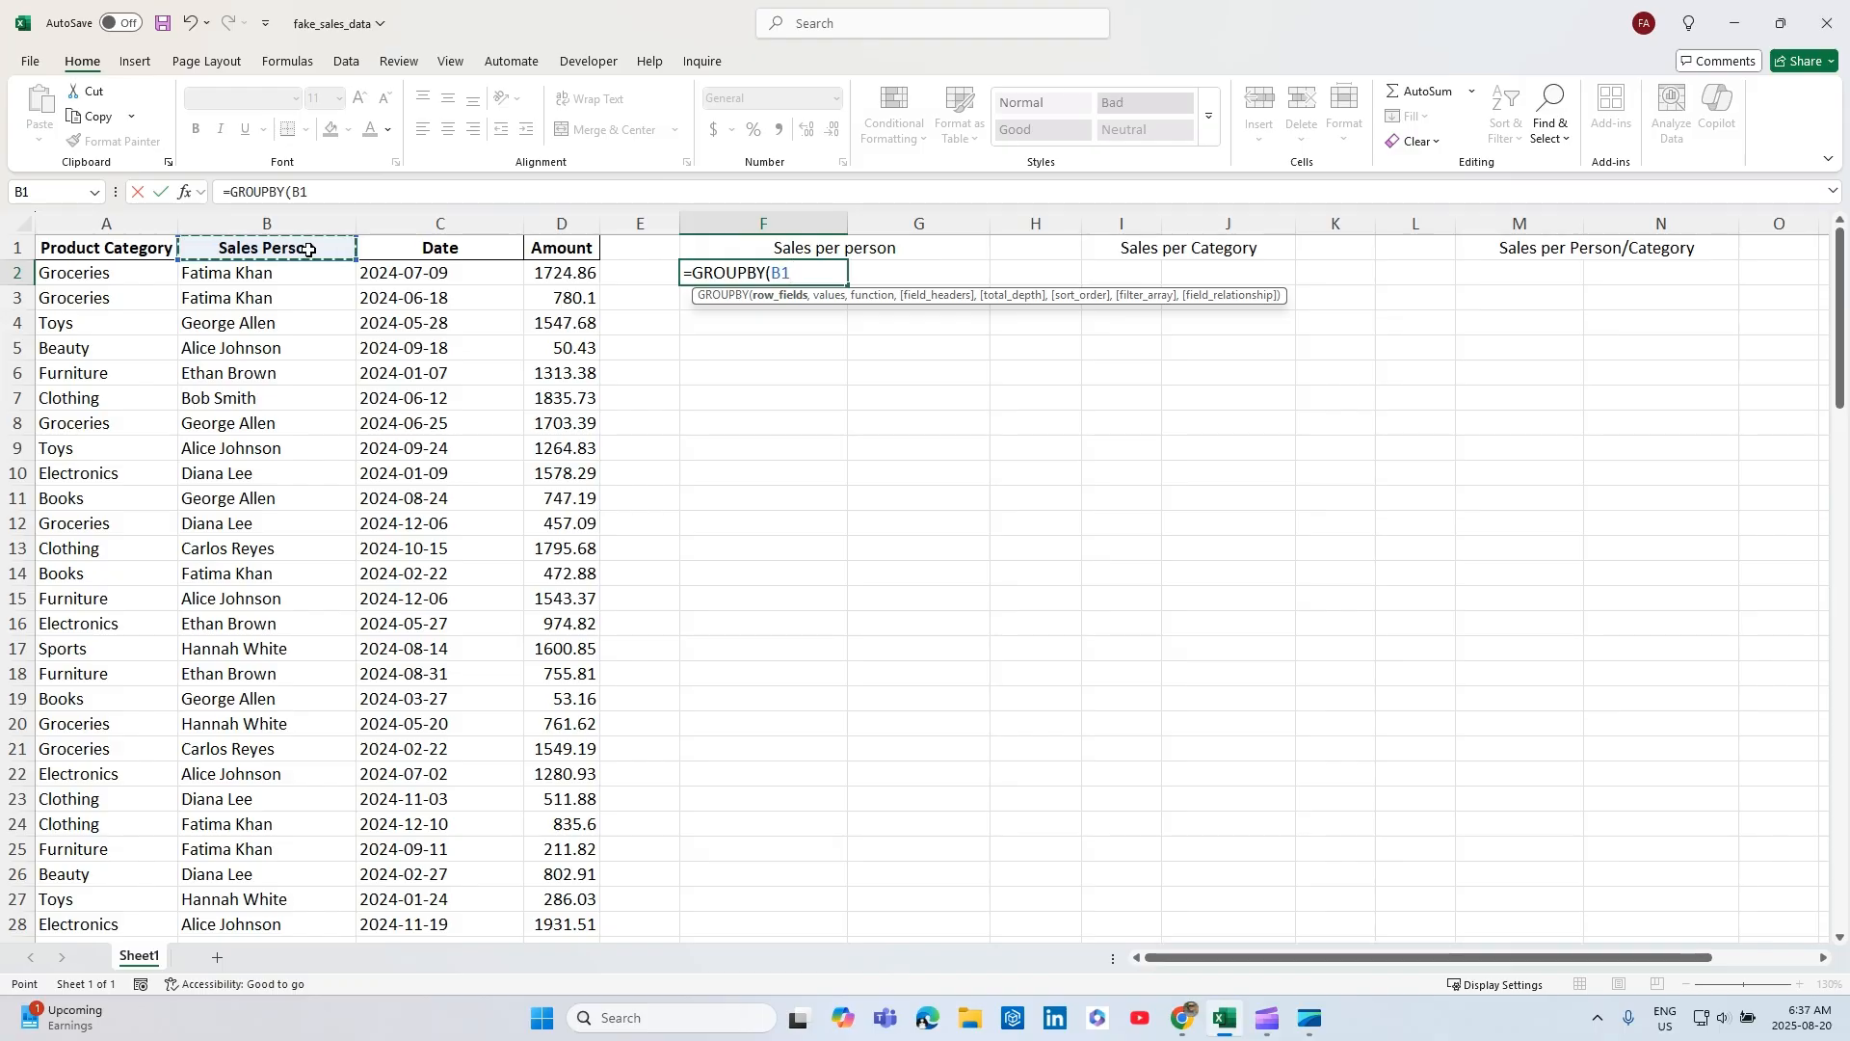
key(ctrl+shift+Down)
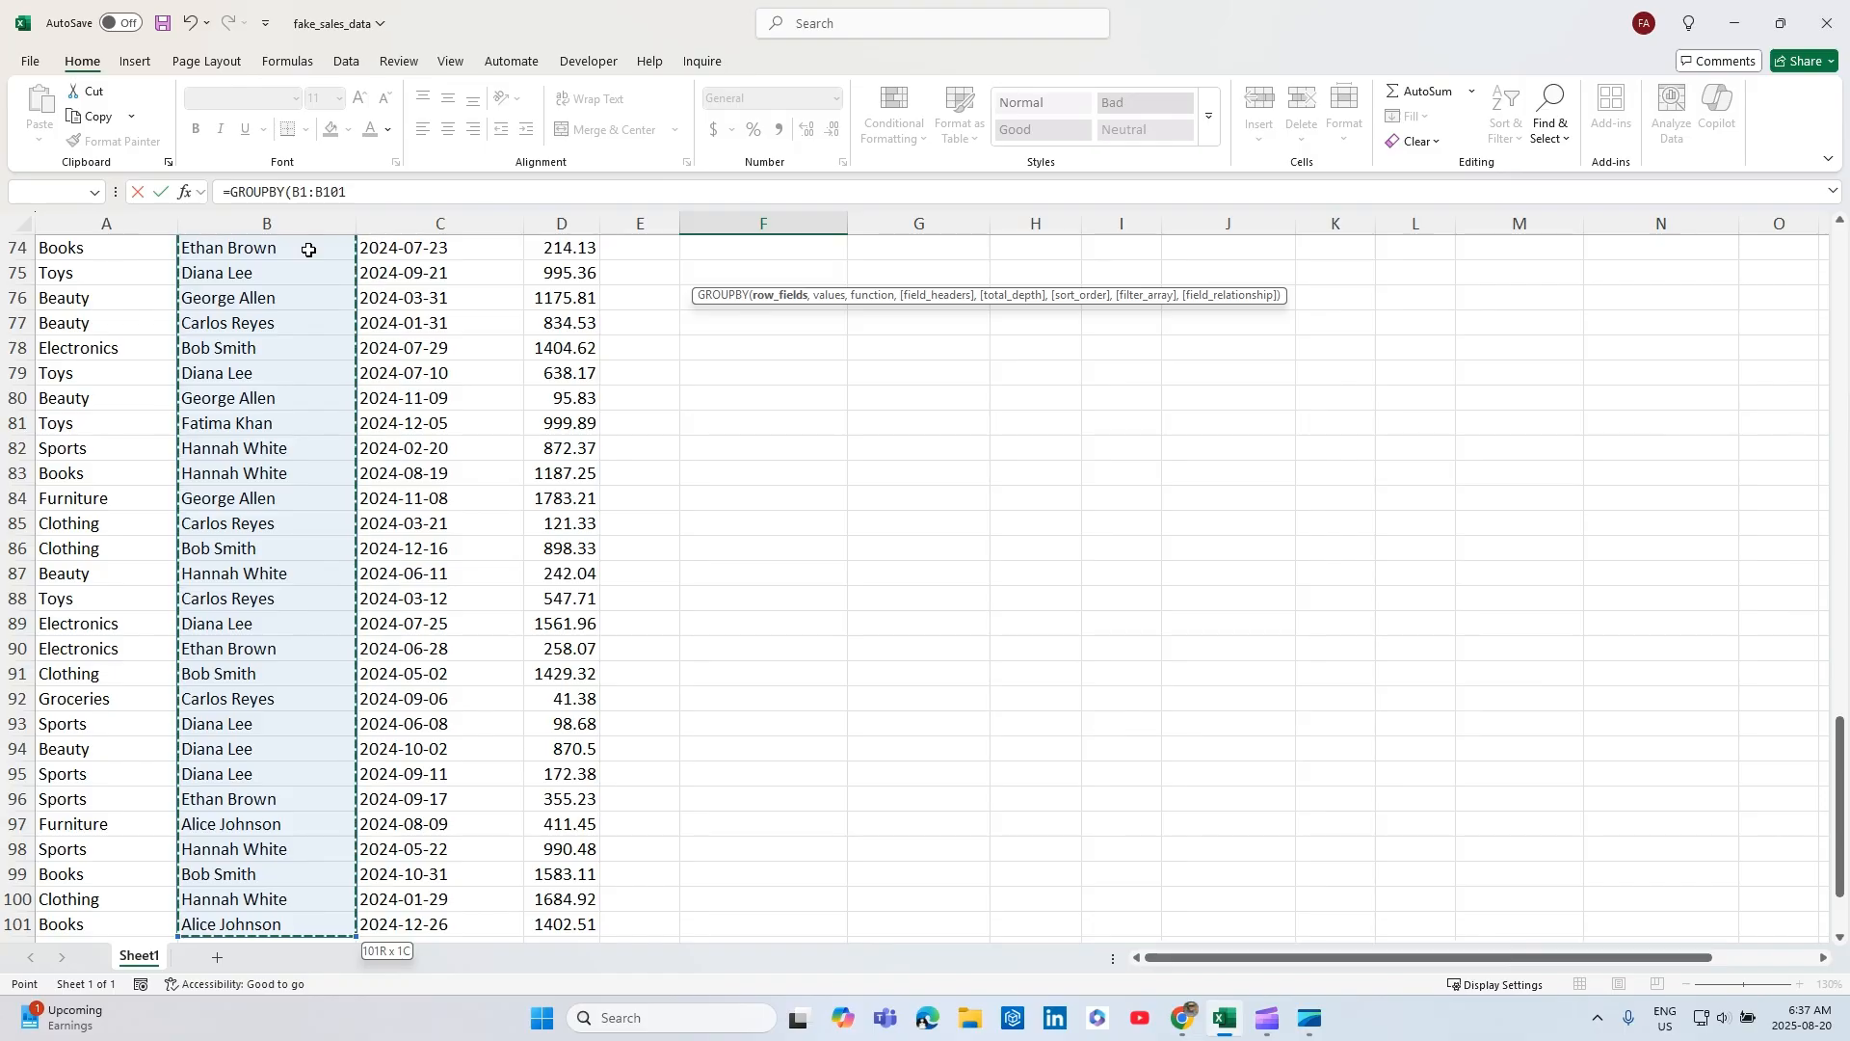
scroll(309, 249, up, 20)
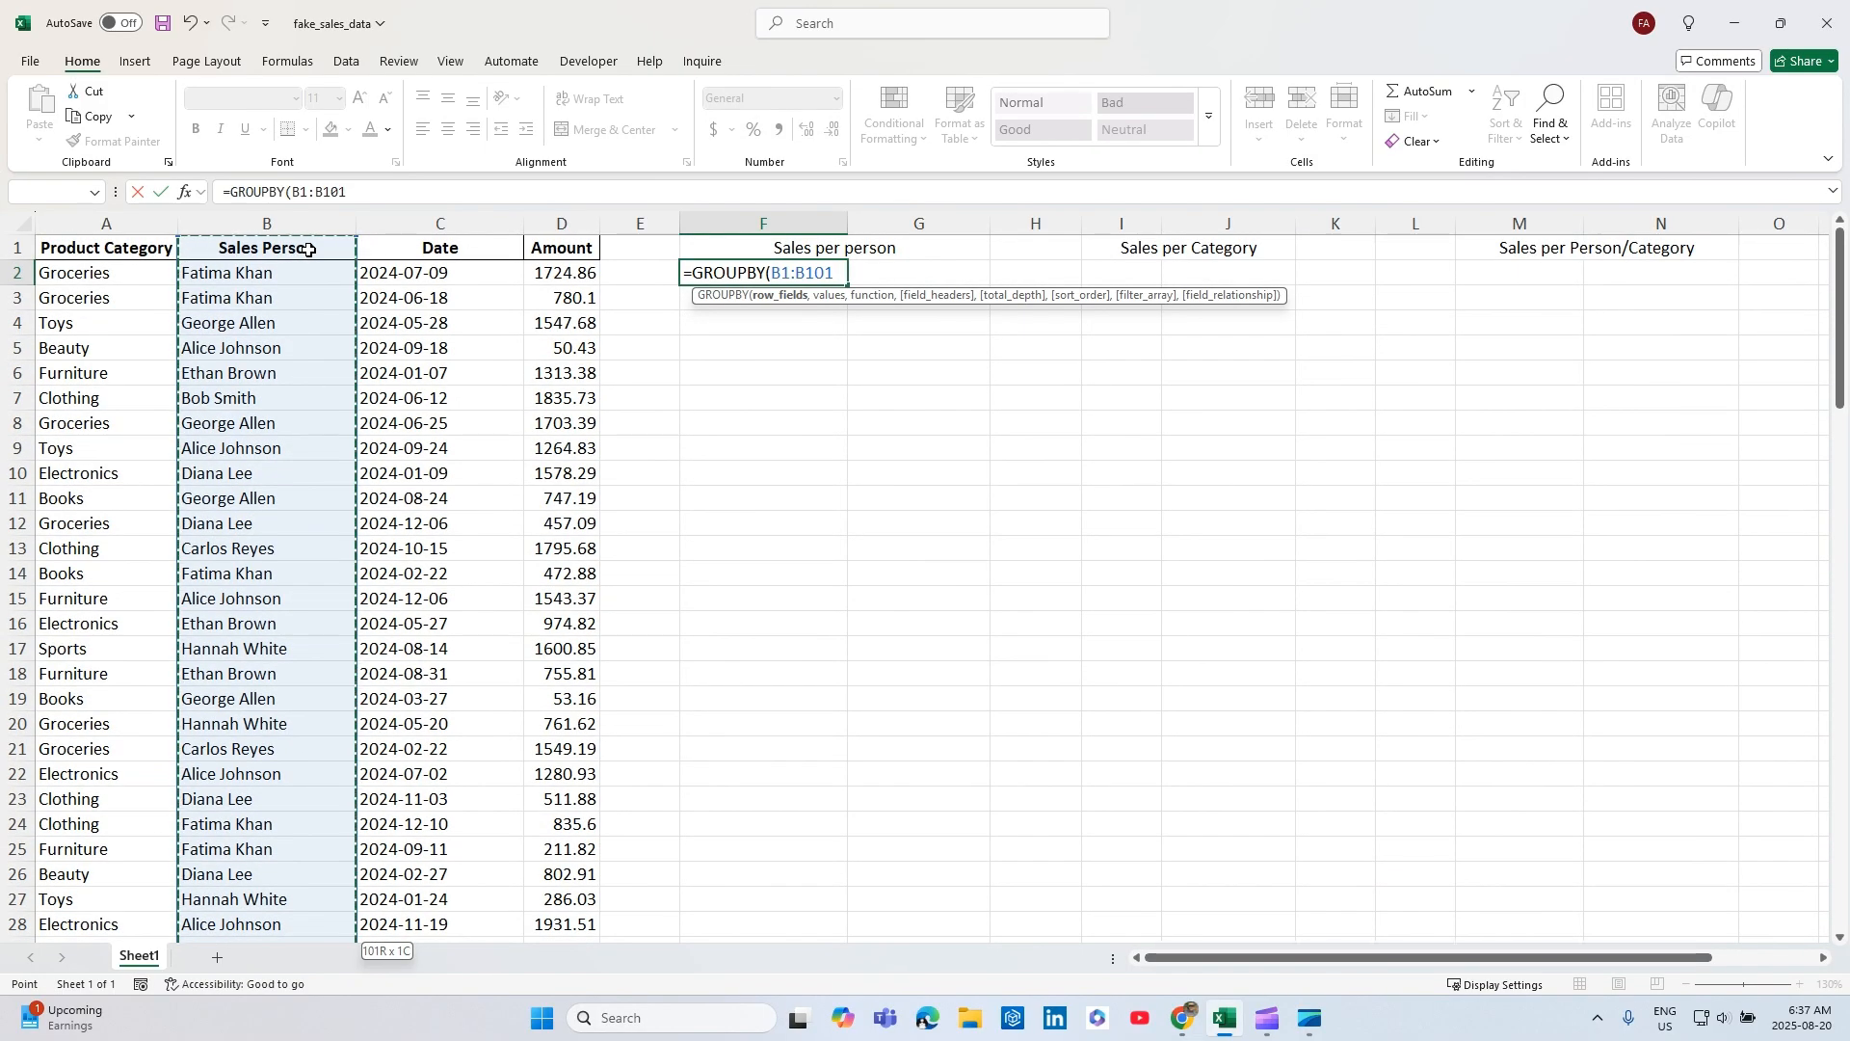
text(,)
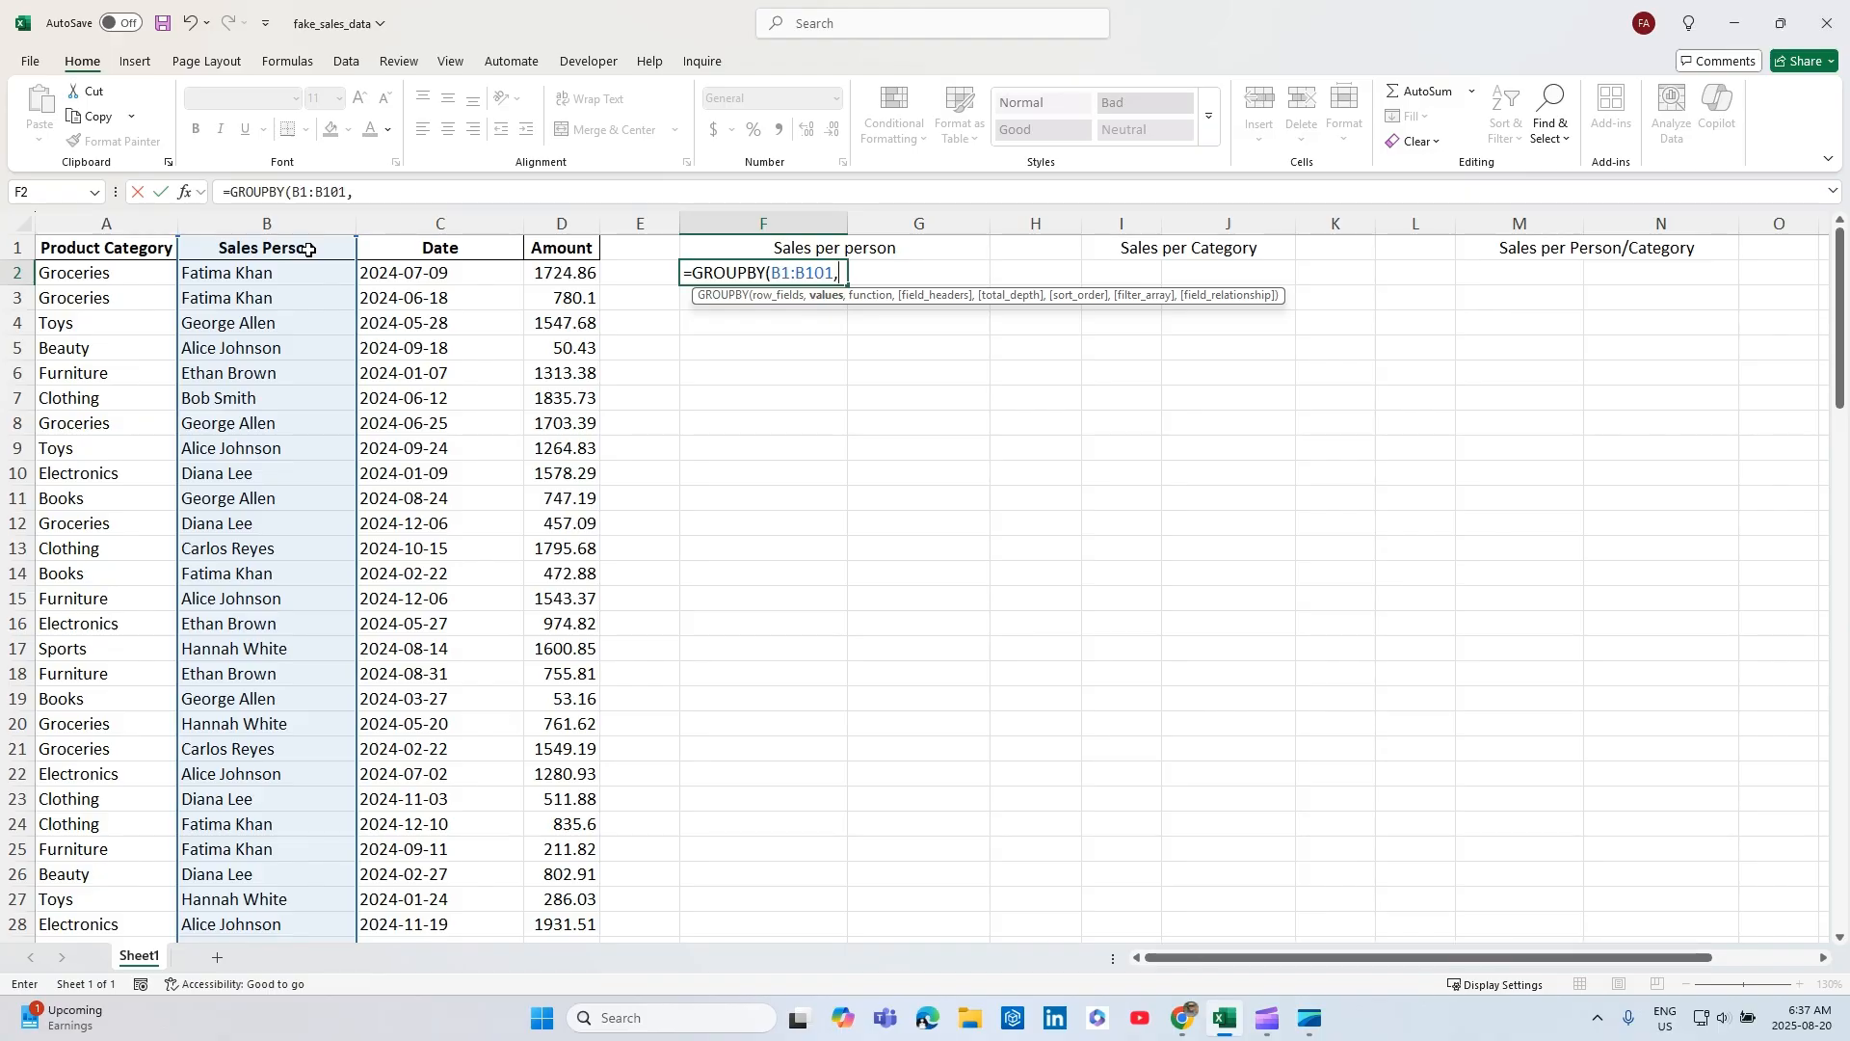
Complete the F2 GROUPBY formula with Amount column D1:D101 as values, SUM as the function and field headers set to 3 (Yes and show).
click(557, 249)
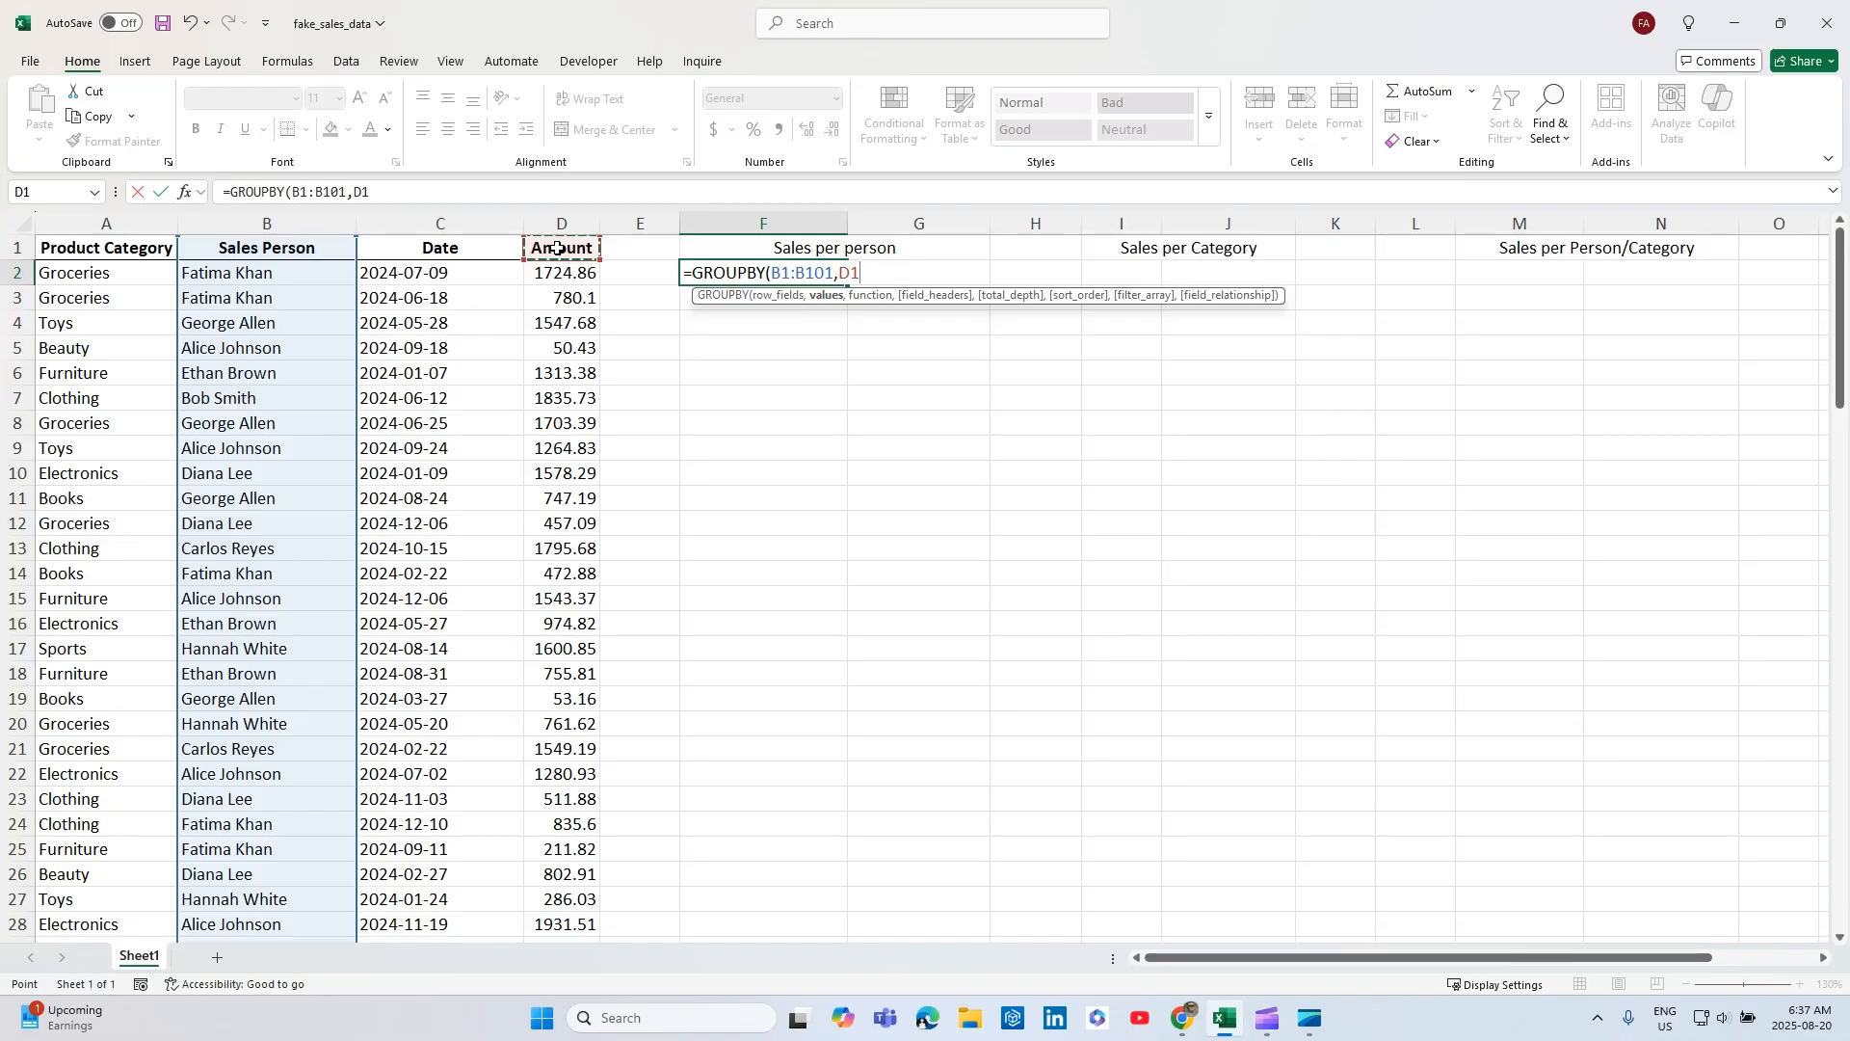
key(ctrl+shift+Down)
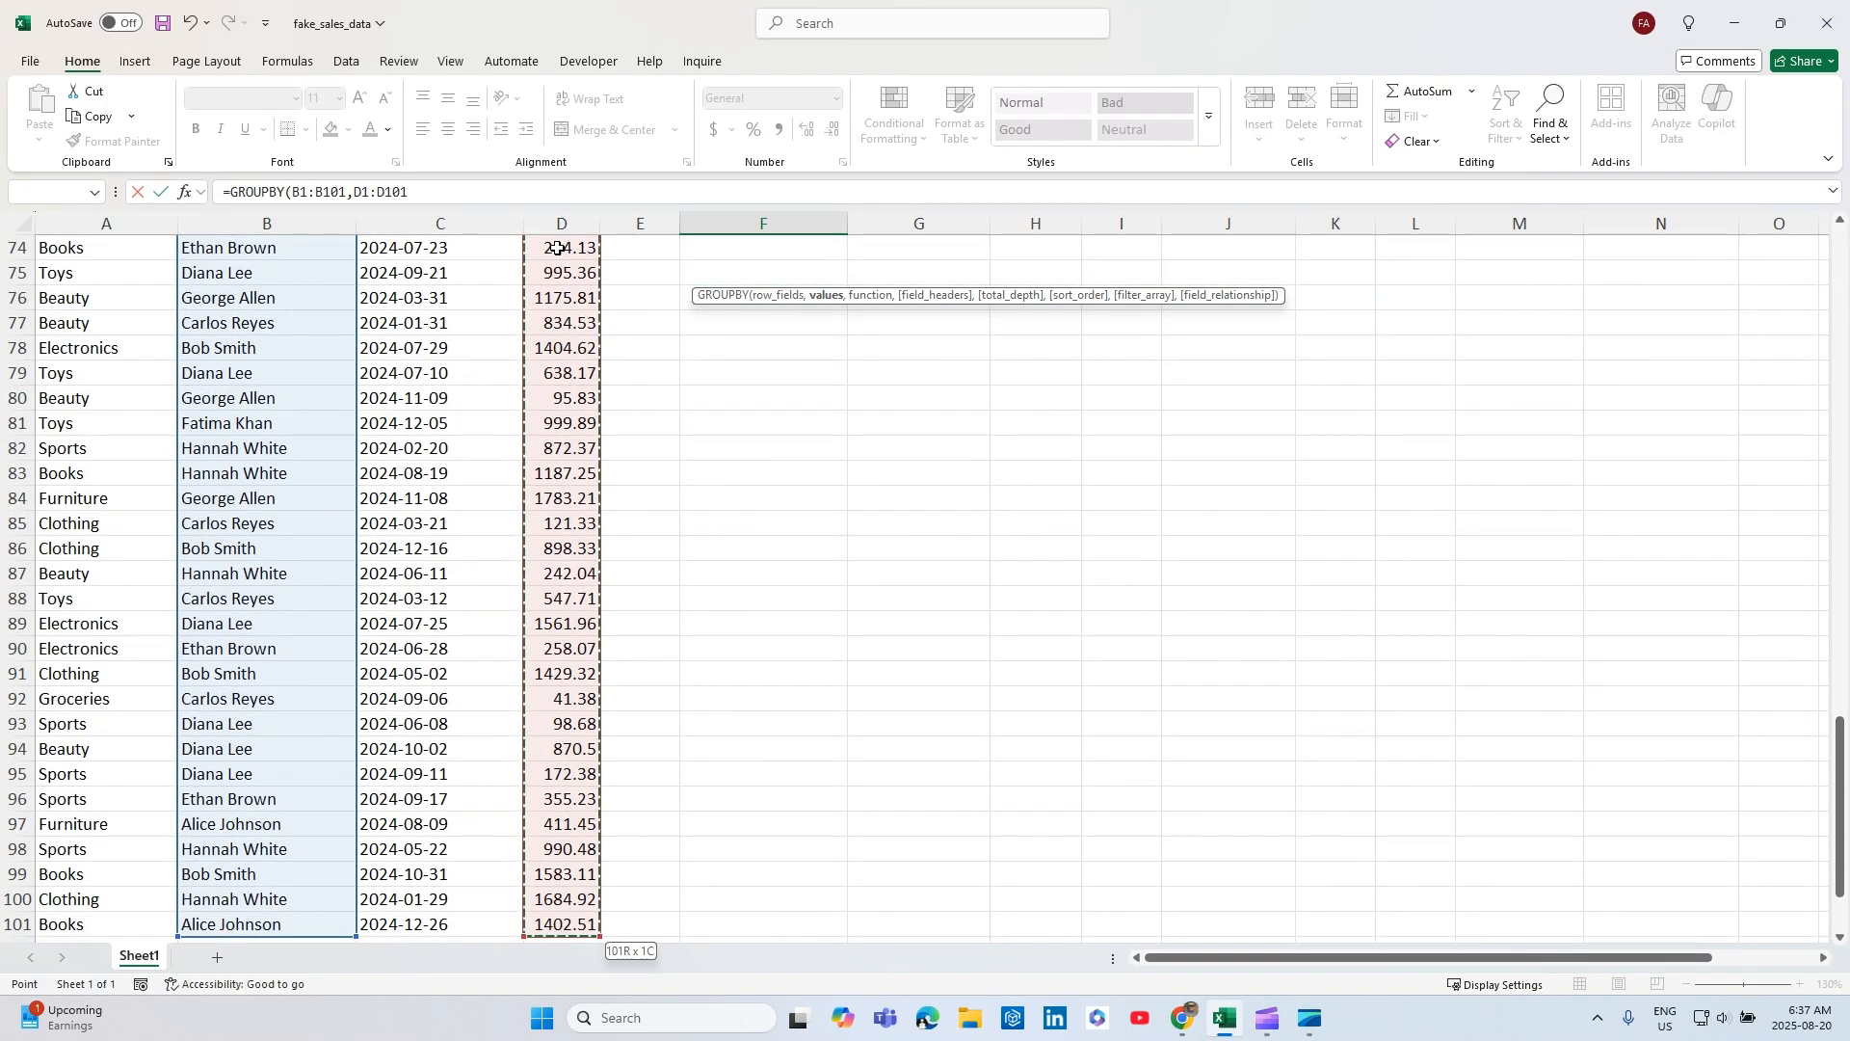
scroll(557, 249, up, 20)
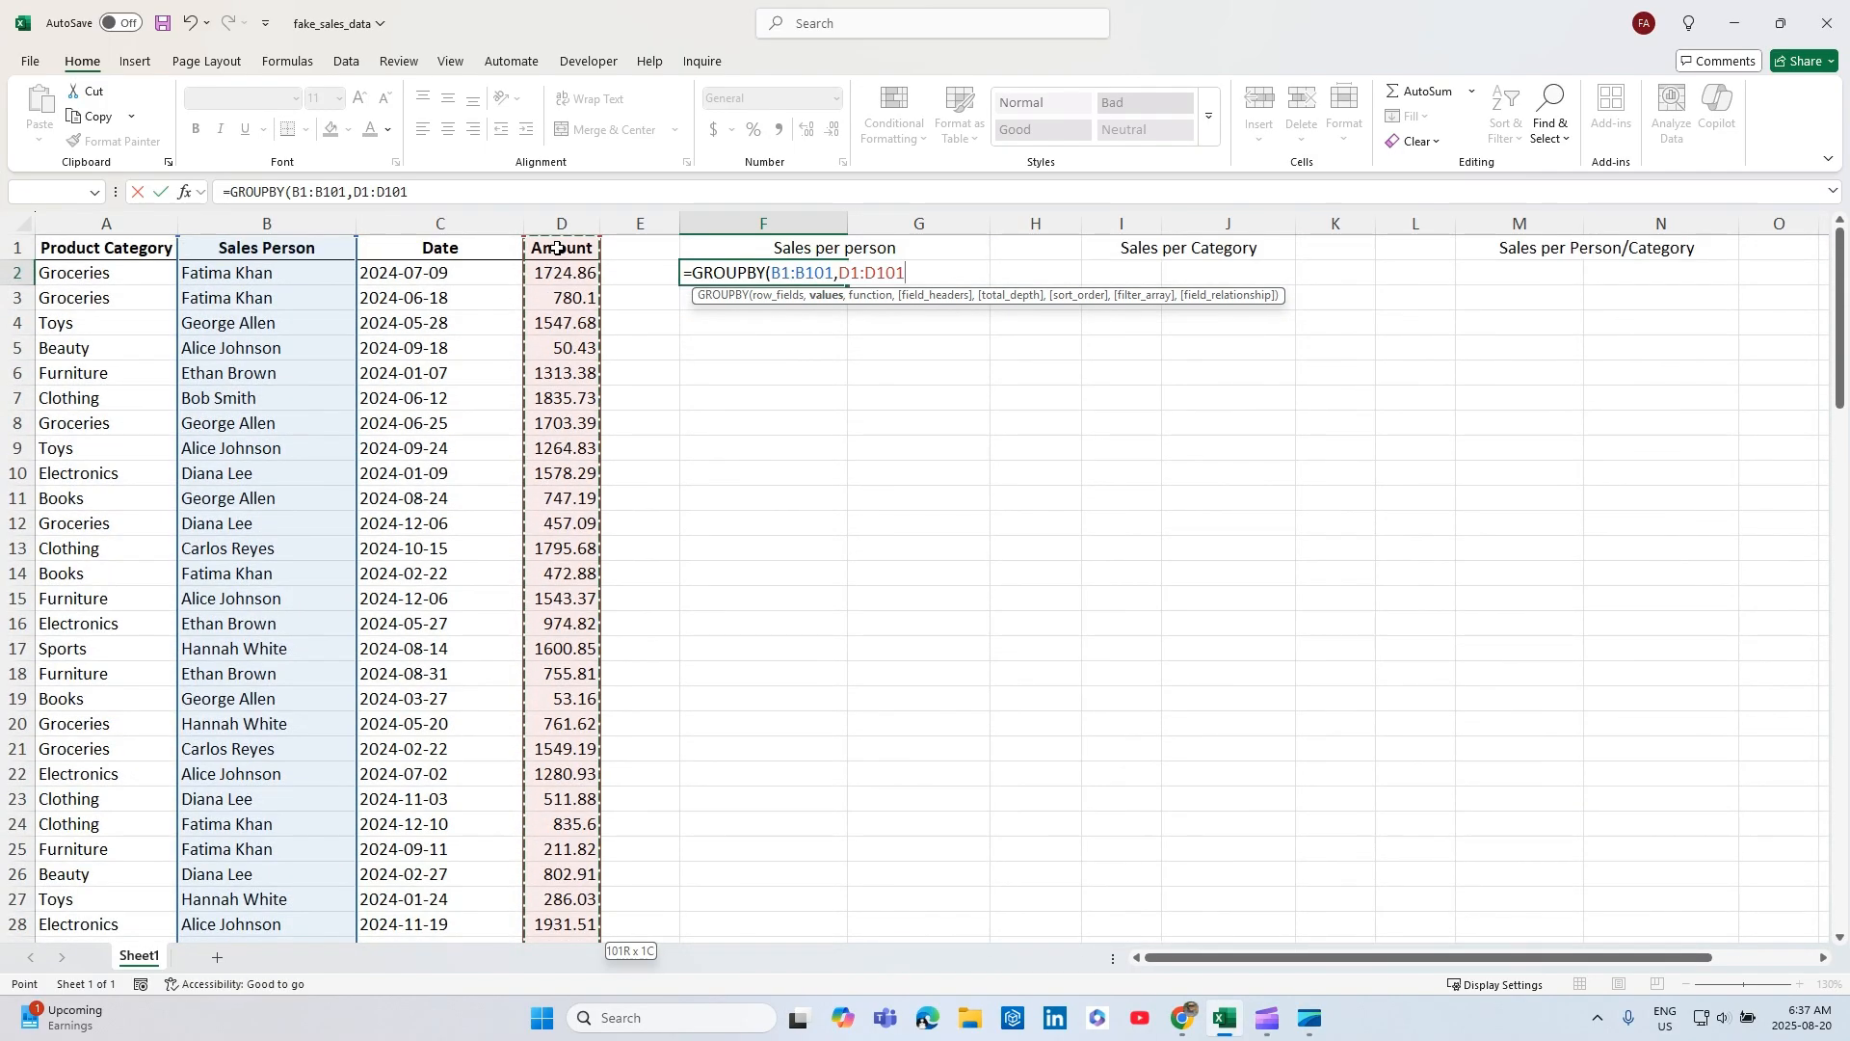
text(,)
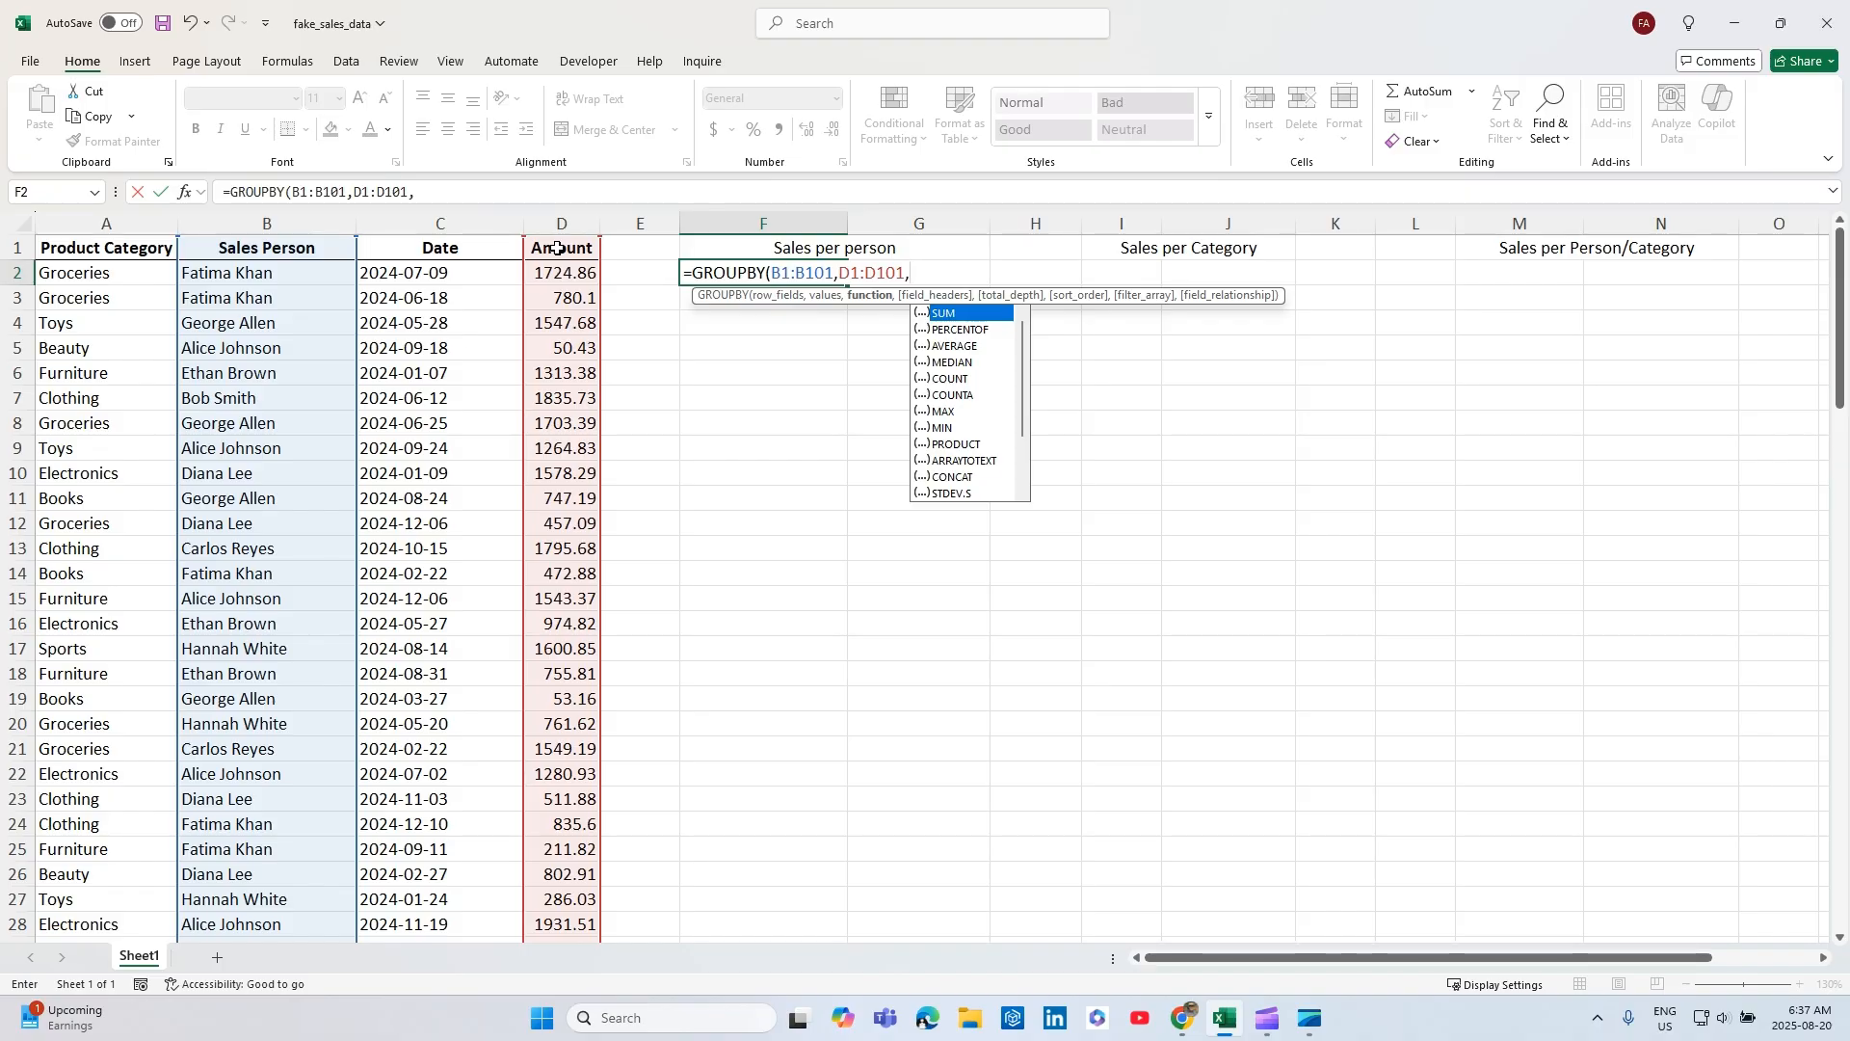
double_click(952, 314)
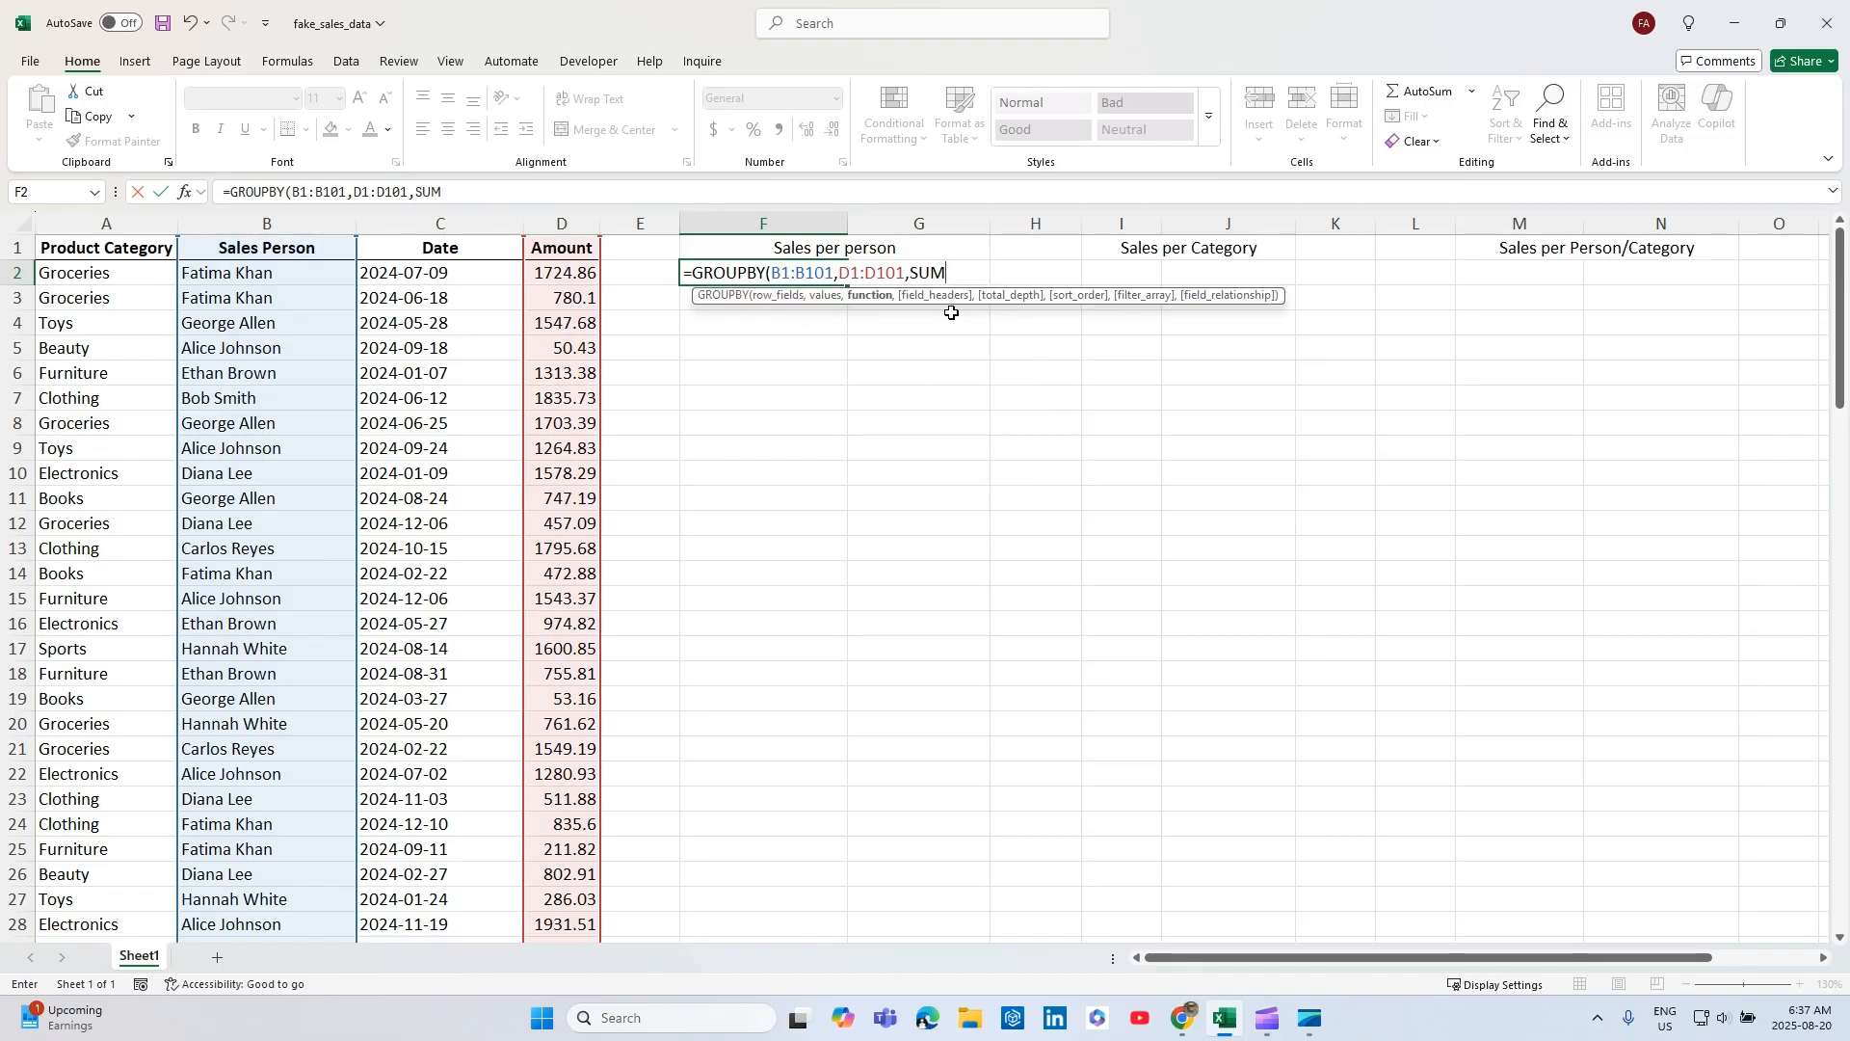
text(,)
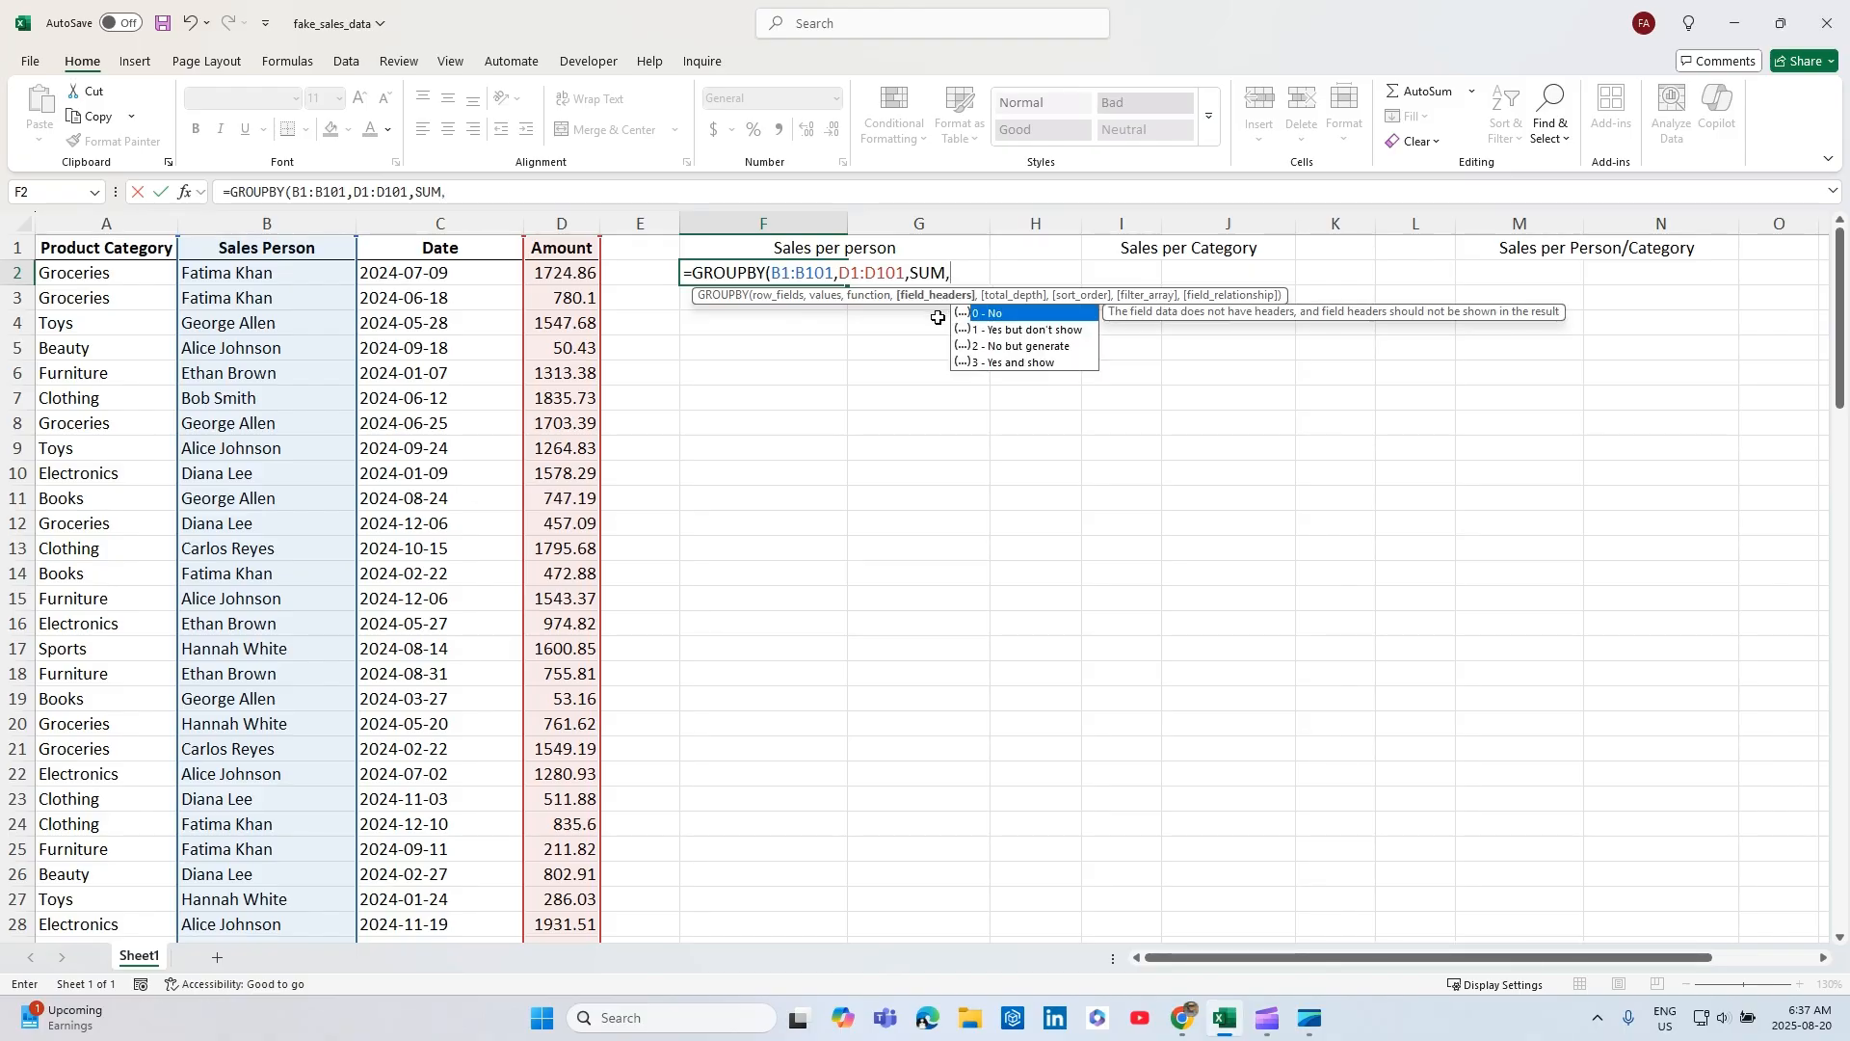
double_click(988, 364)
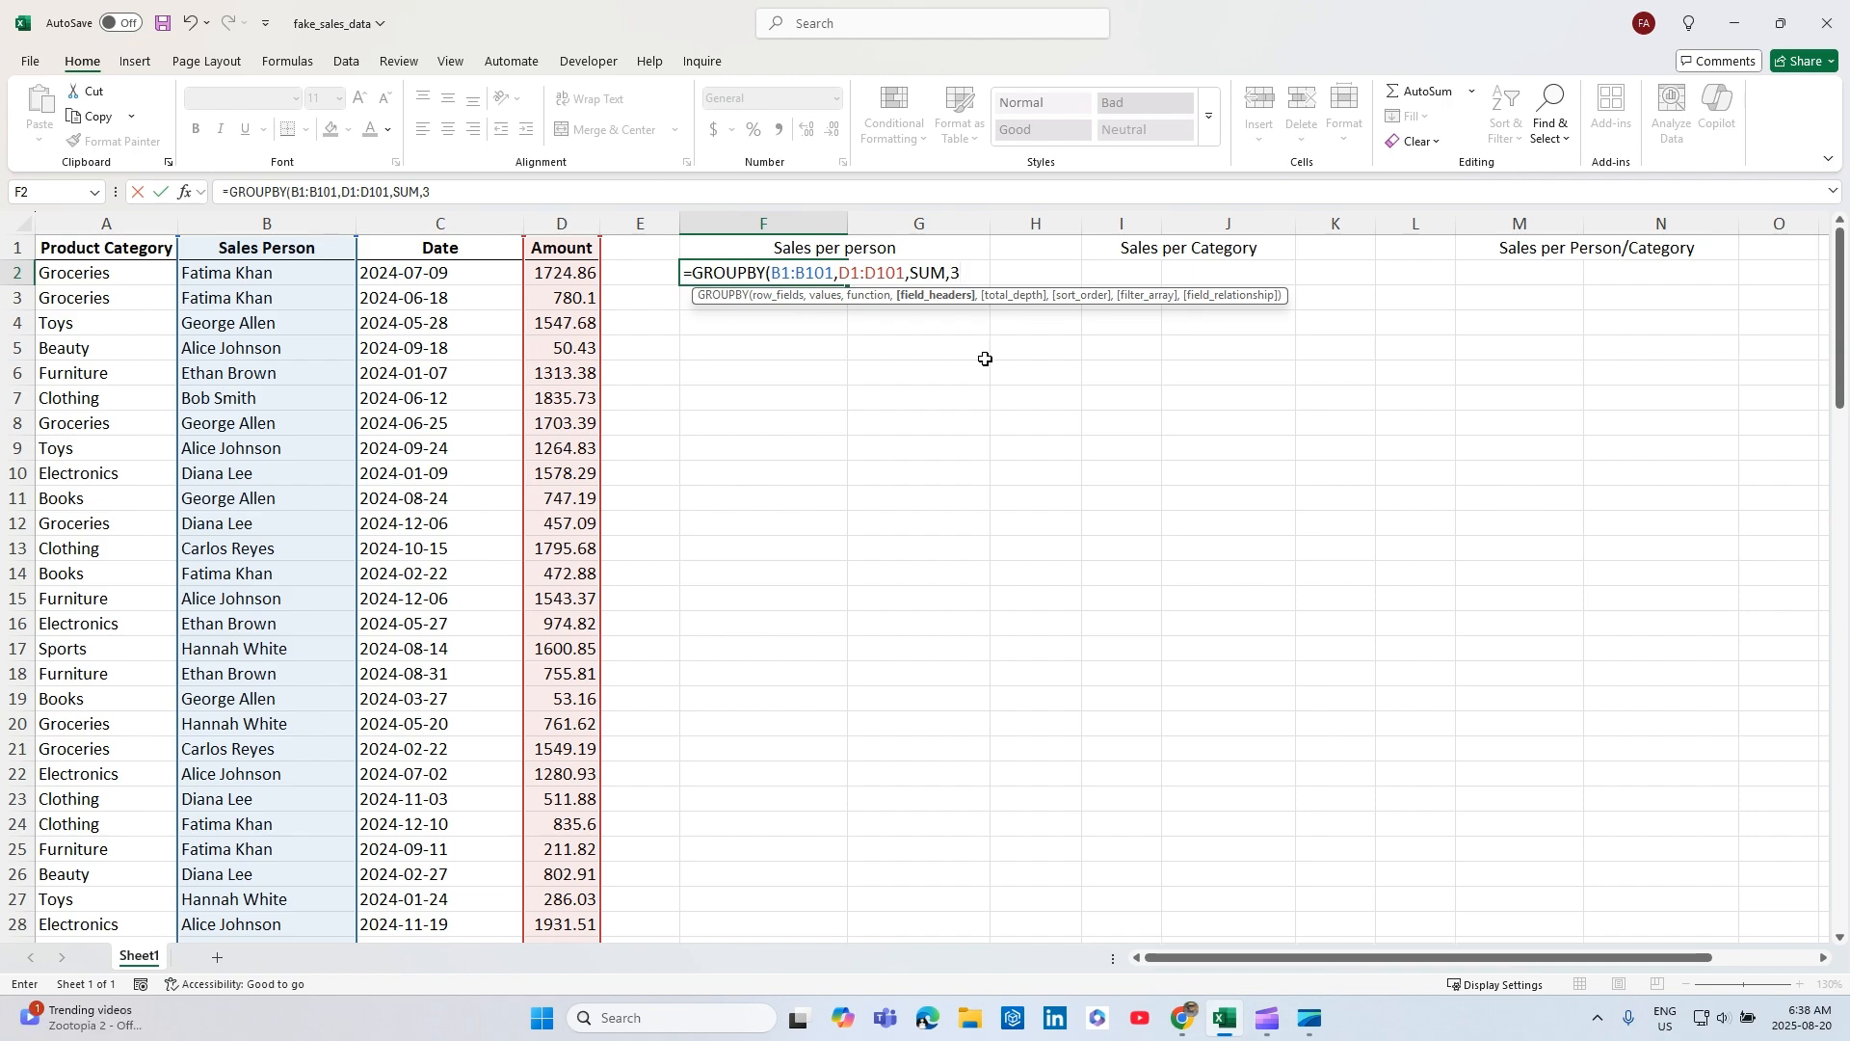
text())
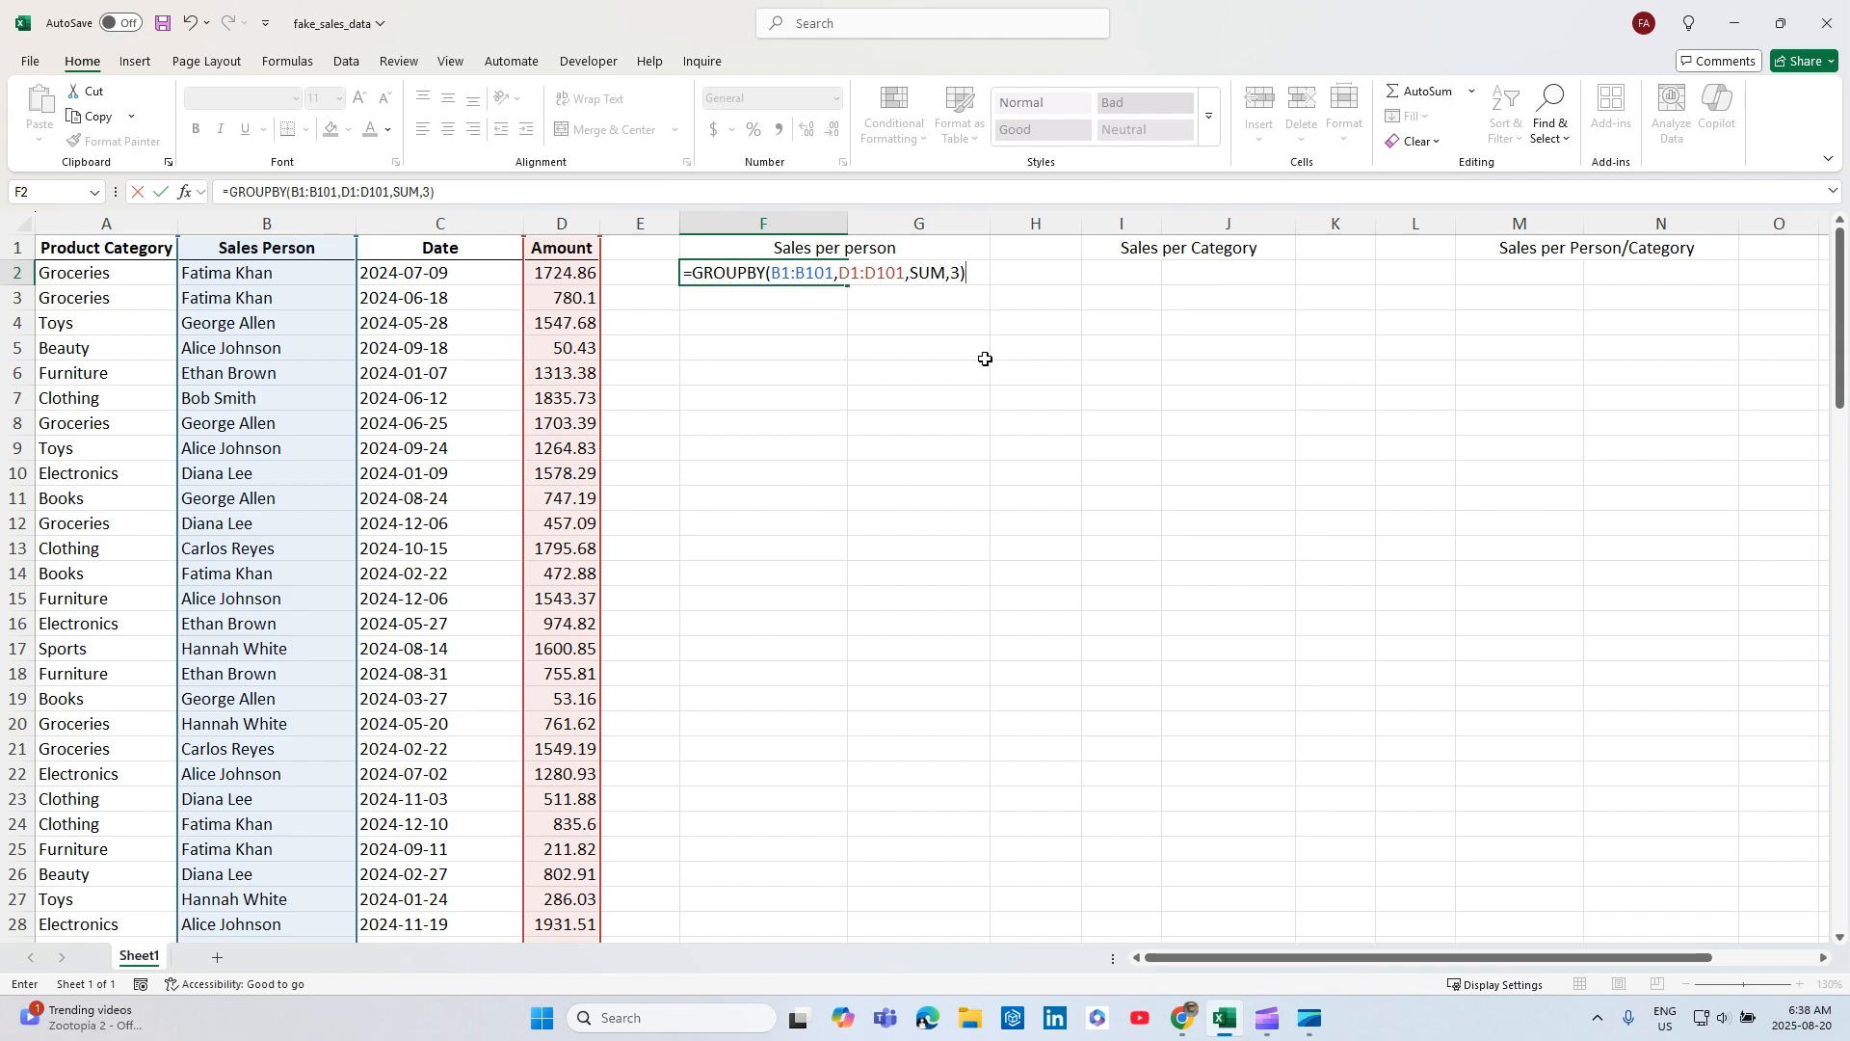
key(Return)
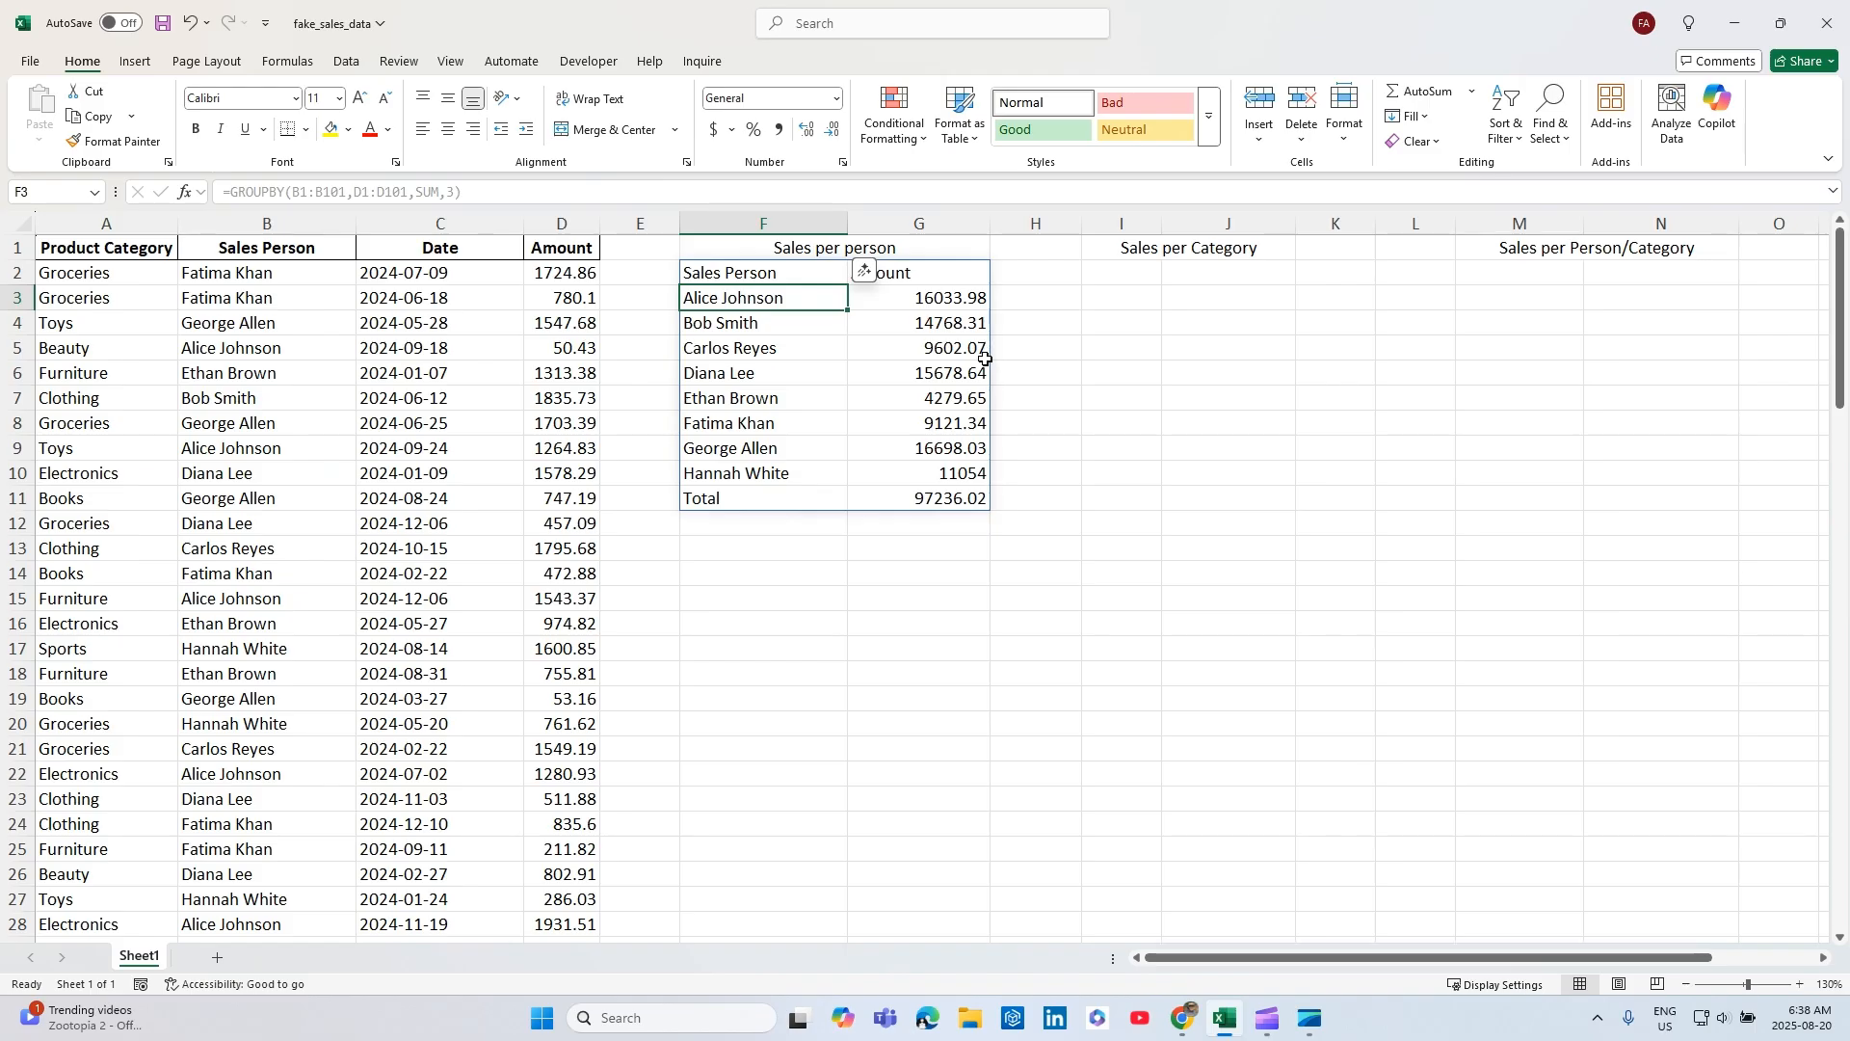
Format the sales-per-person amounts in G3:G11 with thousands separators and the dollar accounting format.
drag(944, 300, 932, 490)
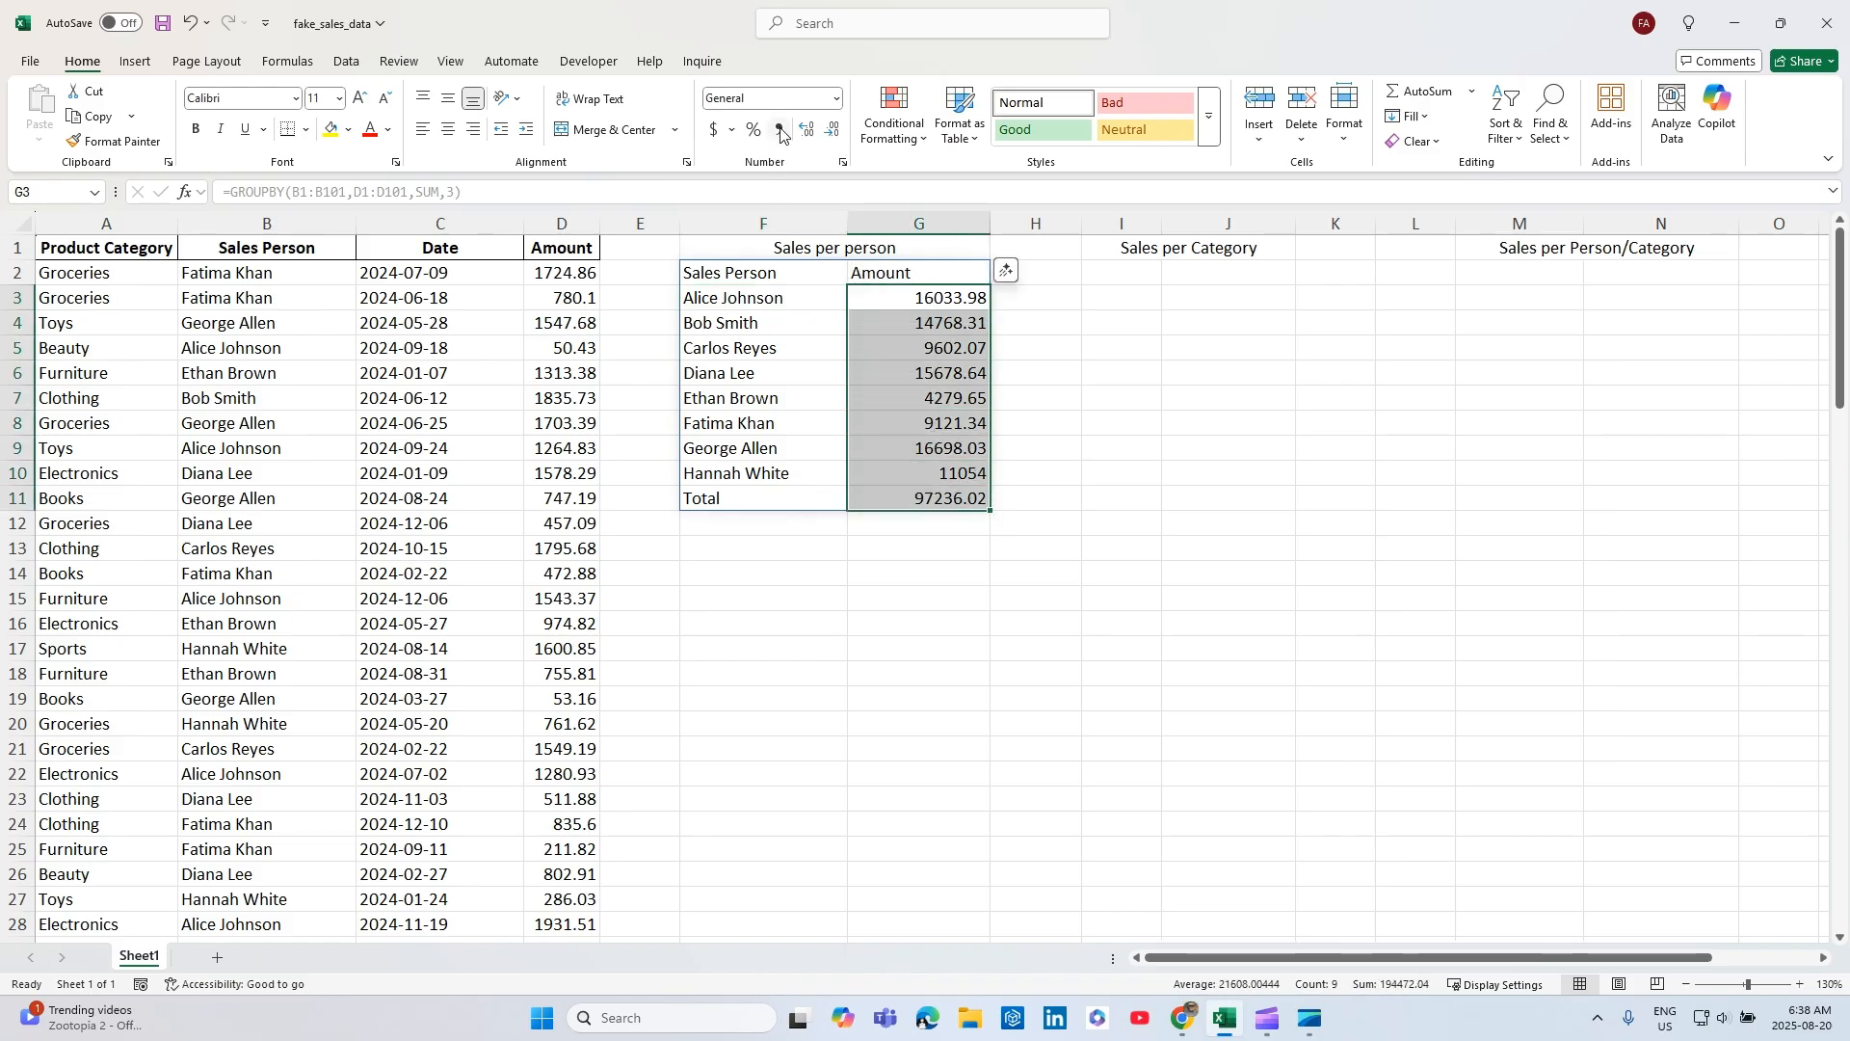
click(780, 130)
click(715, 132)
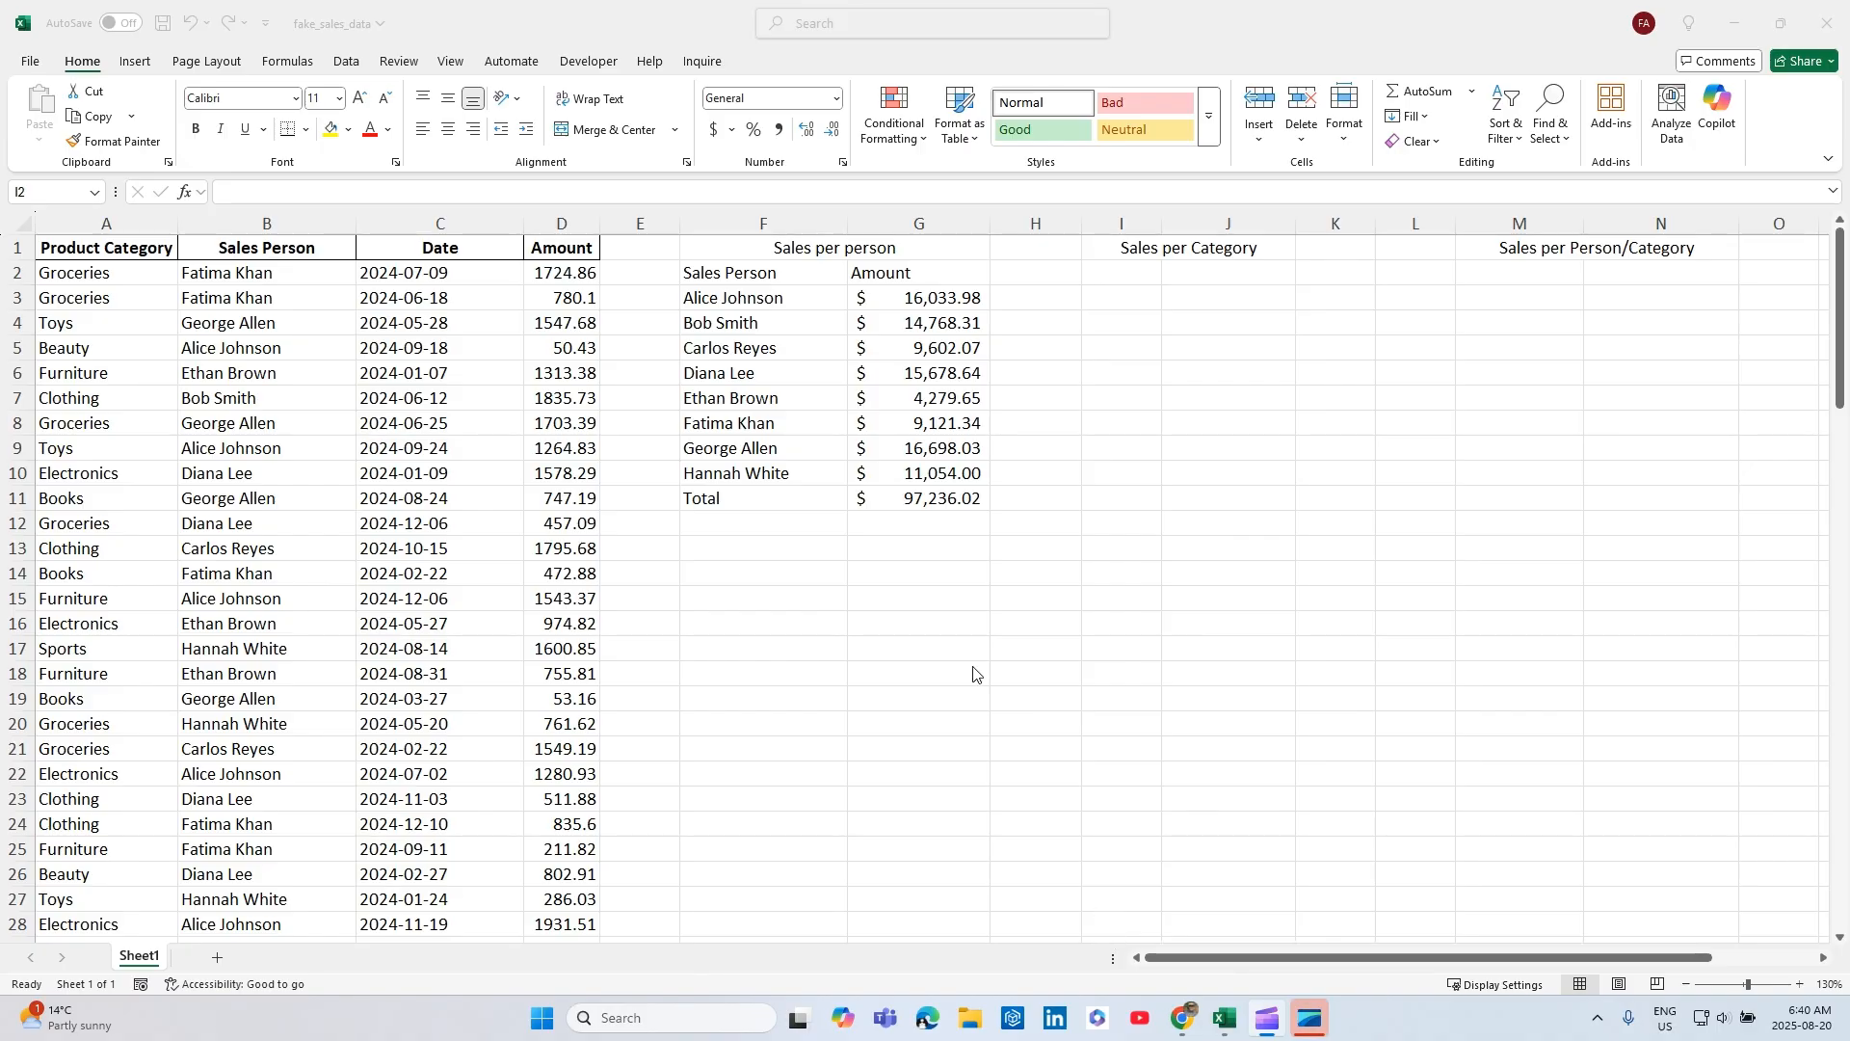
Start a GROUPBY formula in I2 under Sales per Category, using the Product Category column A1:A101 as the row fields.
click(1129, 271)
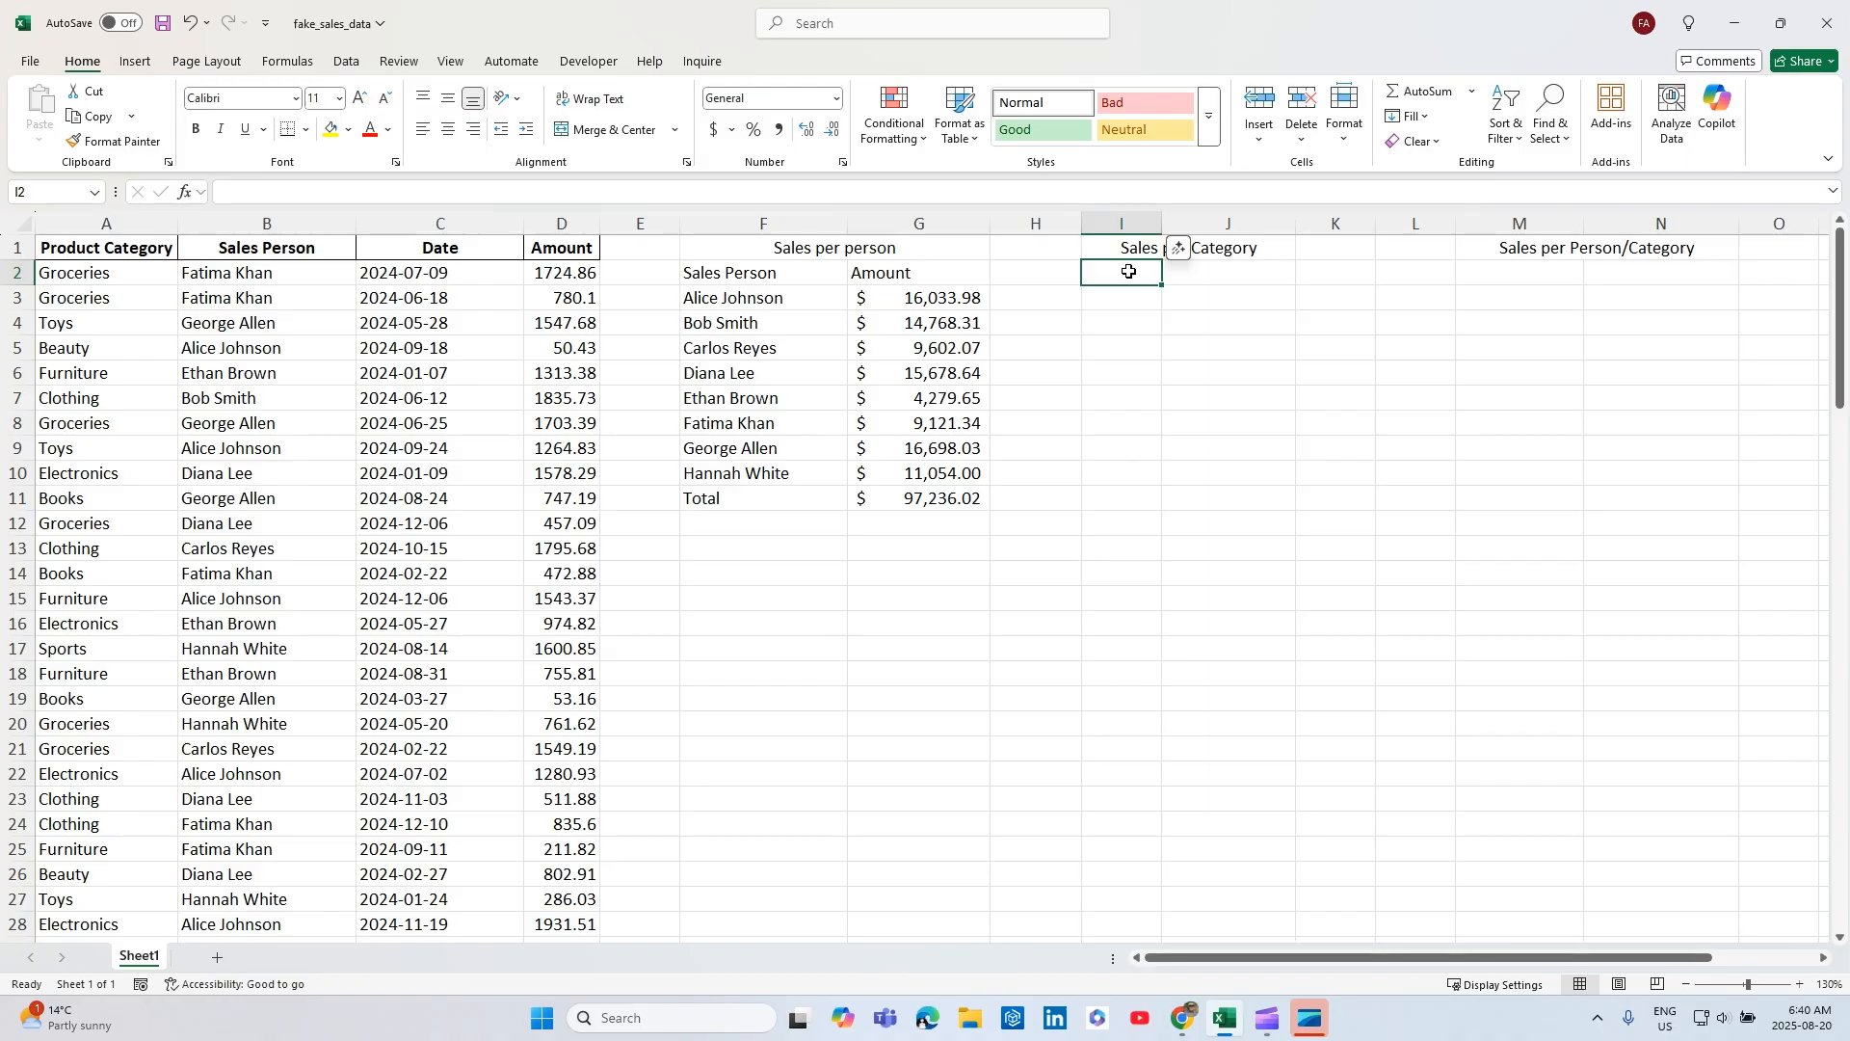
text(=grou)
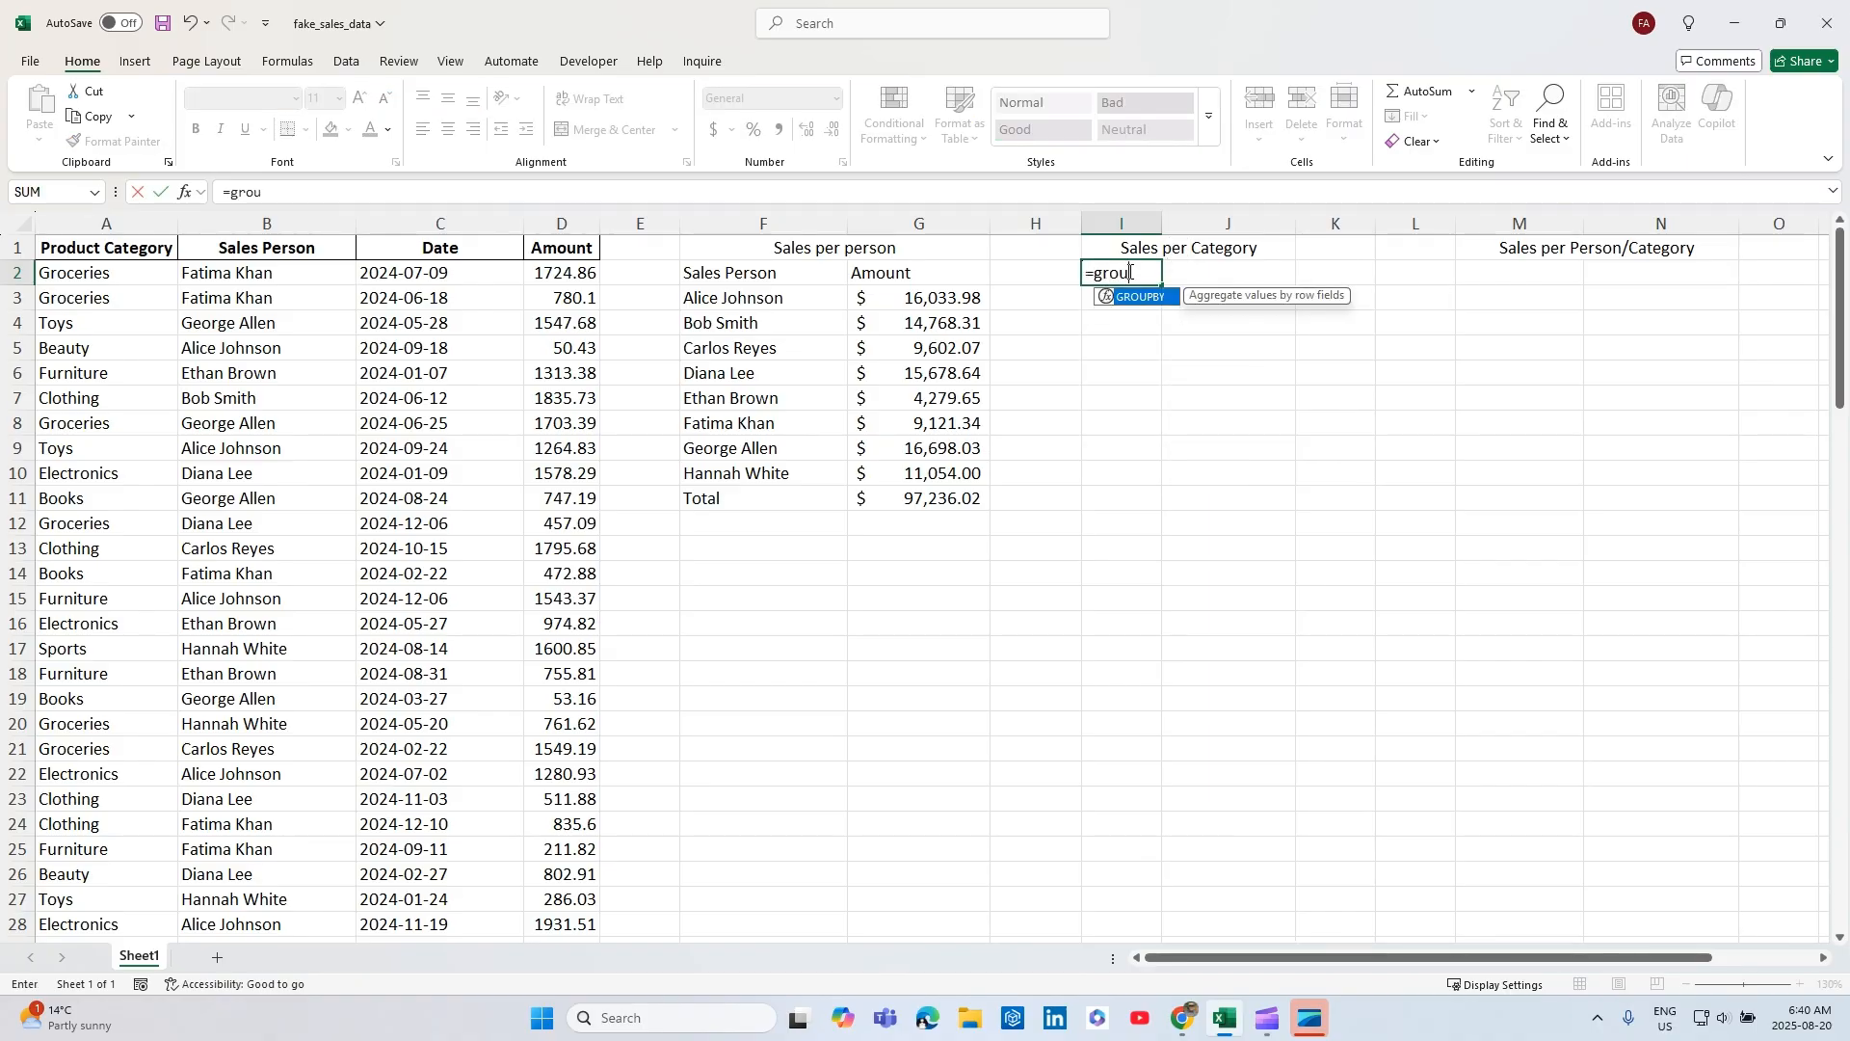
key(Tab)
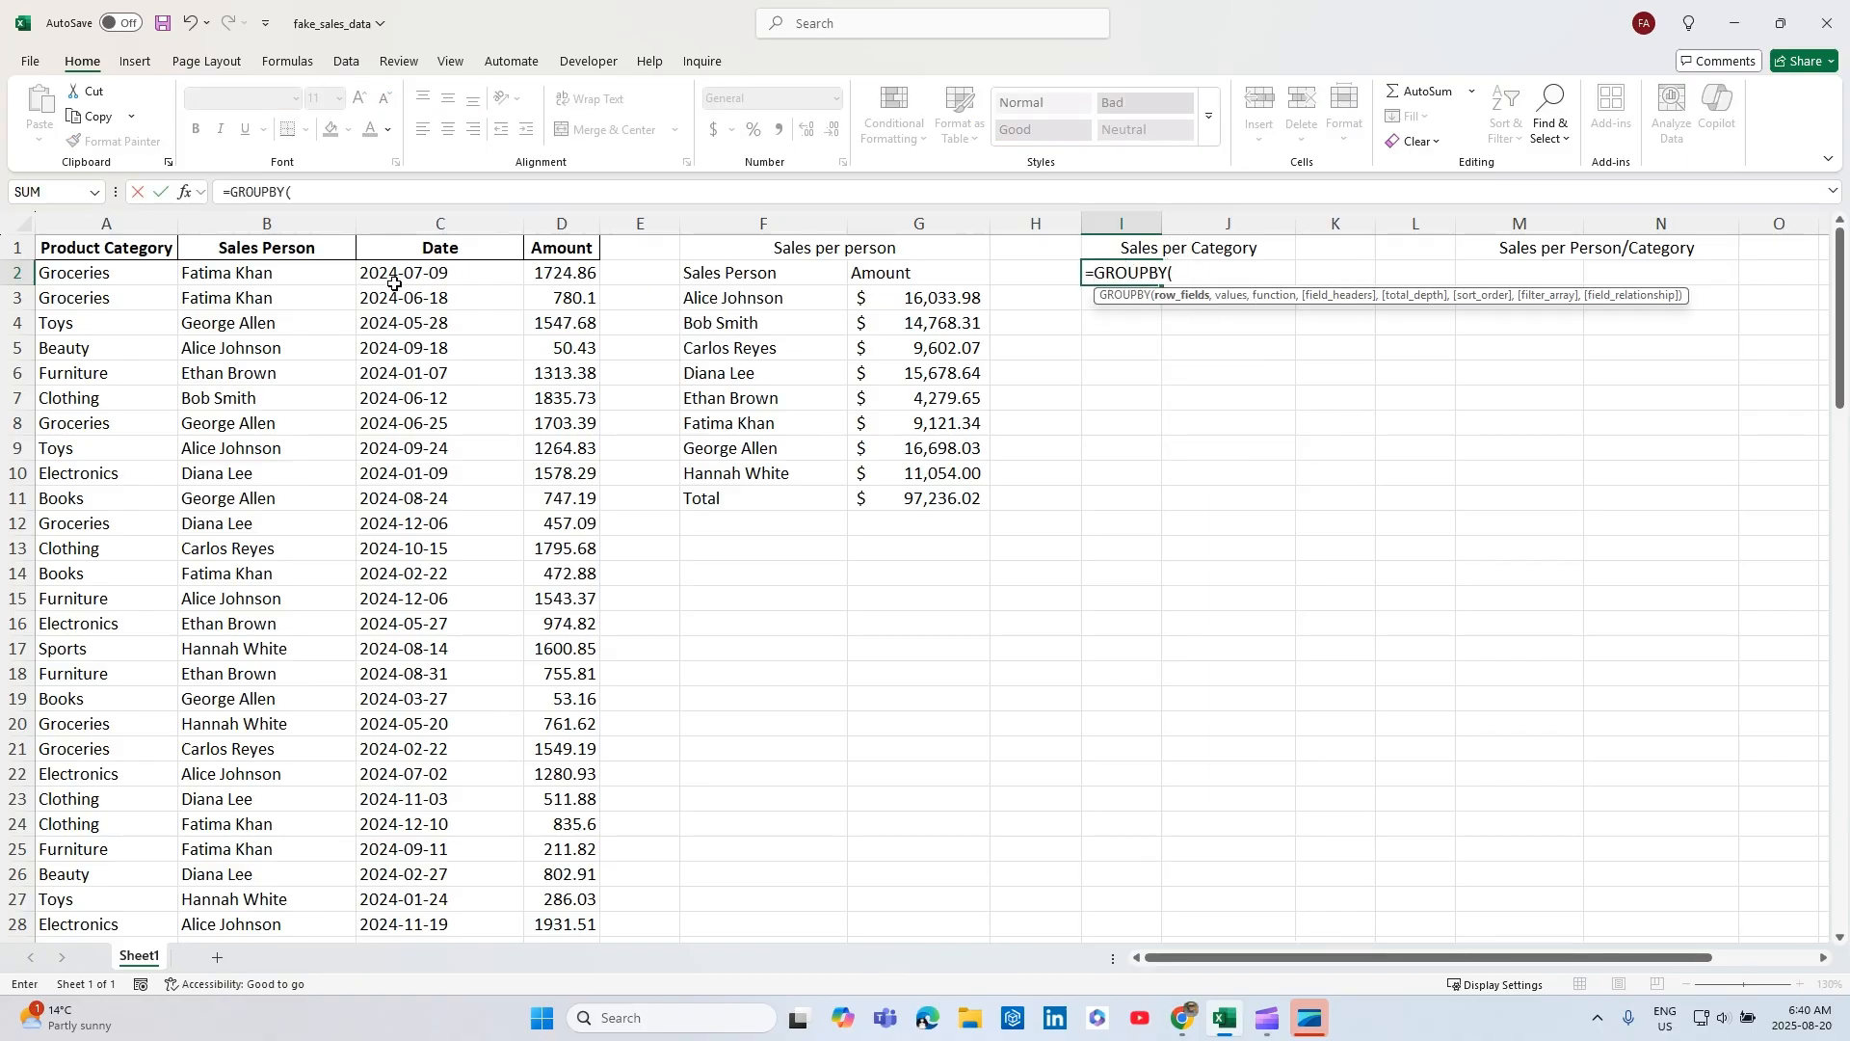
click(83, 250)
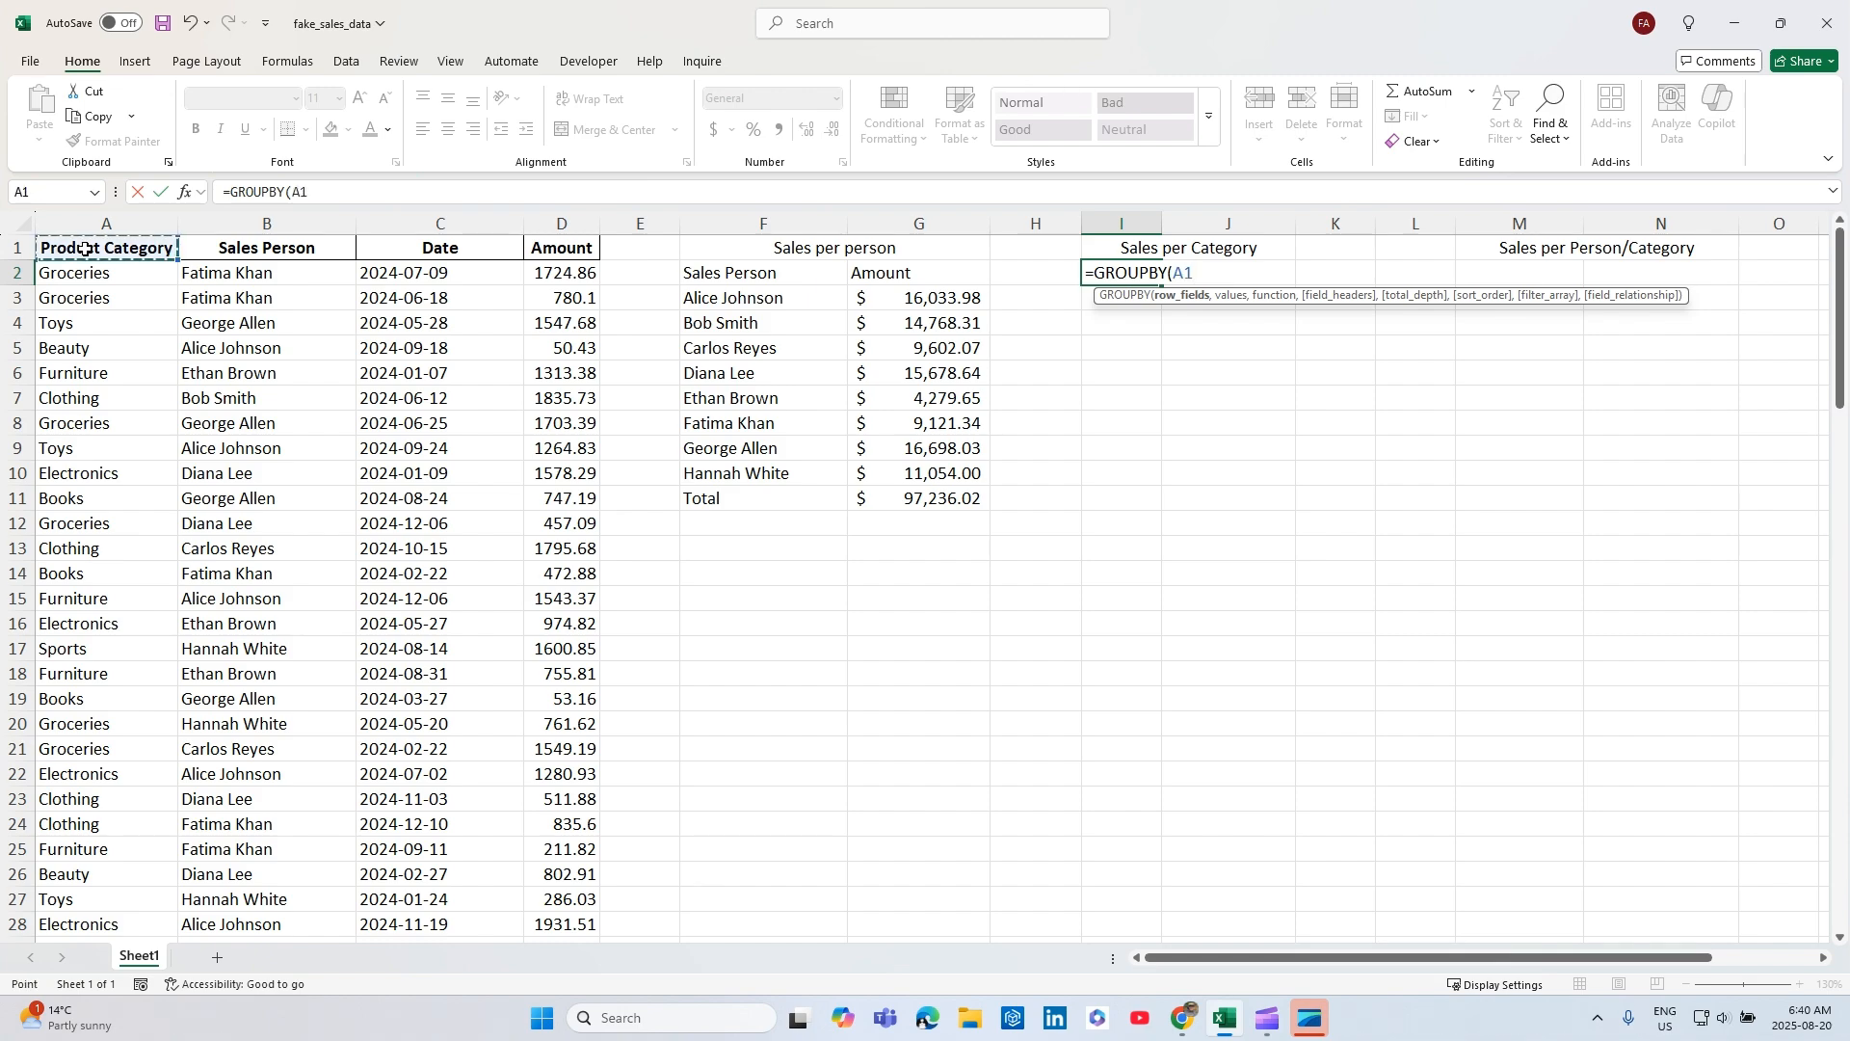
key(ctrl+shift+Down)
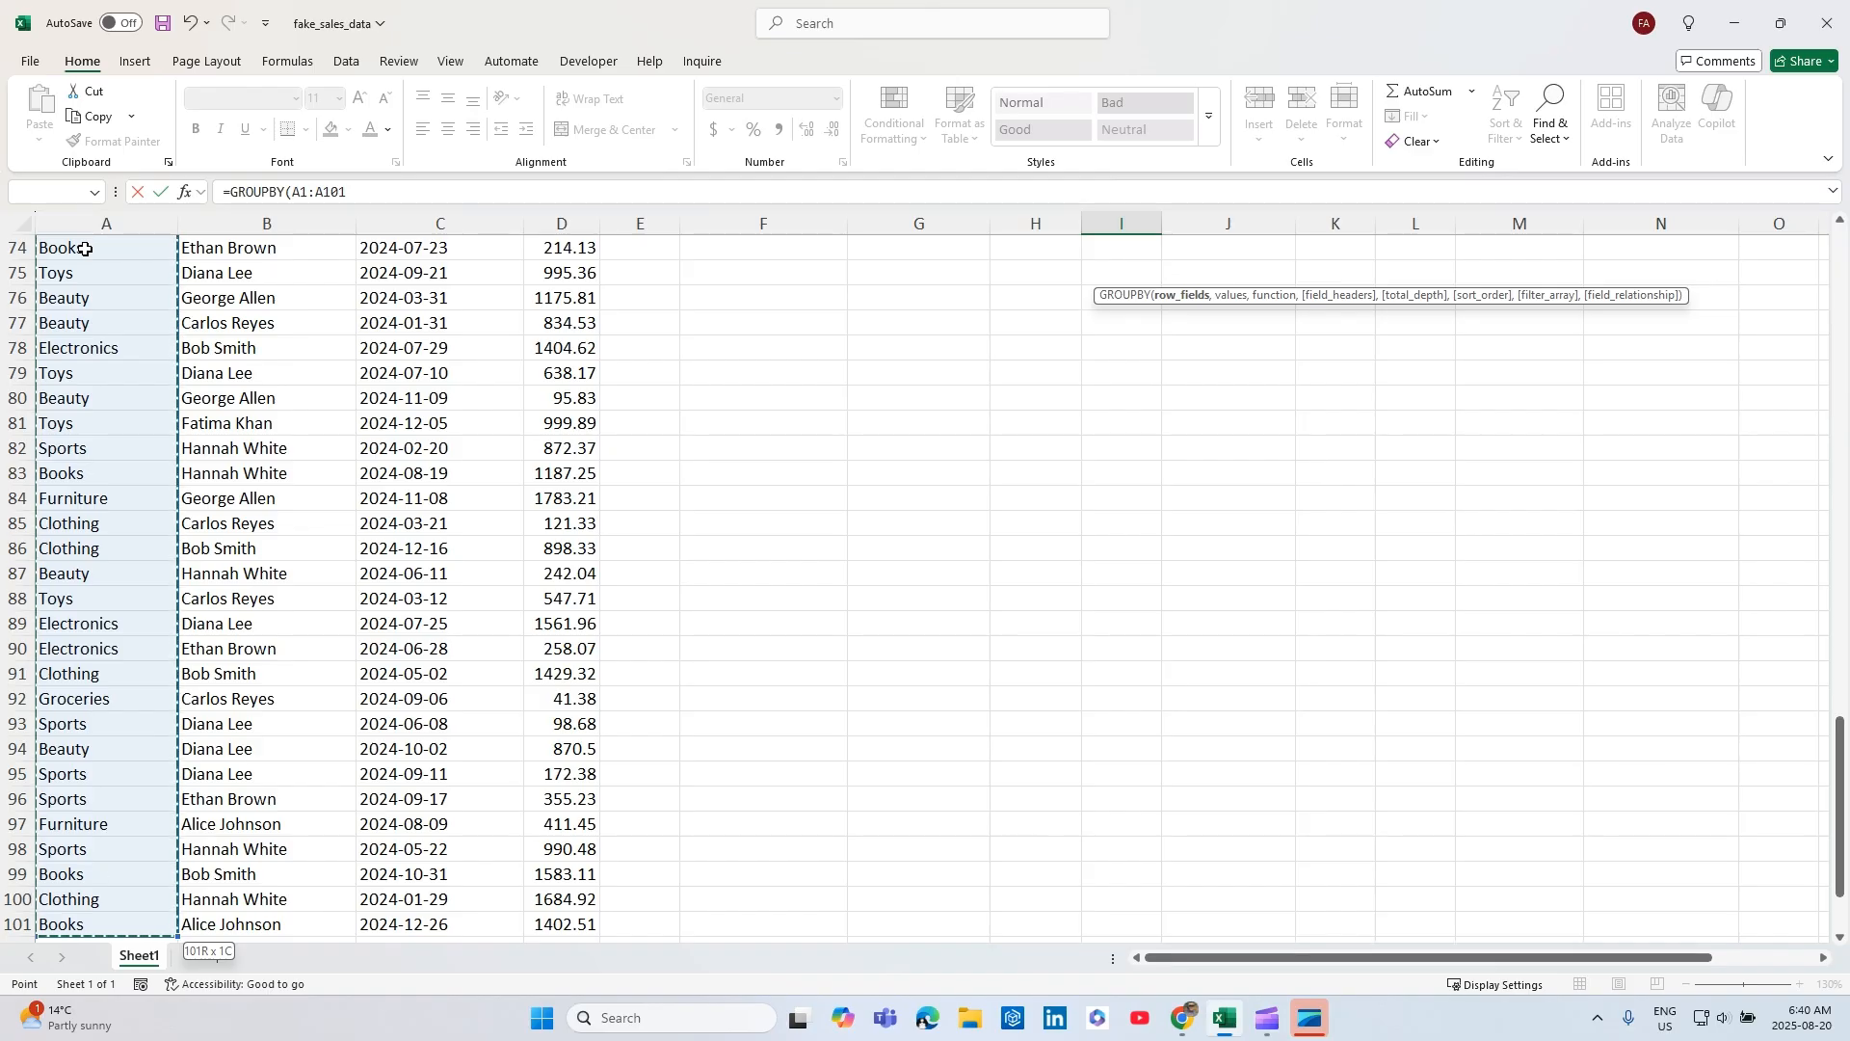
key(ctrl+BackSpace)
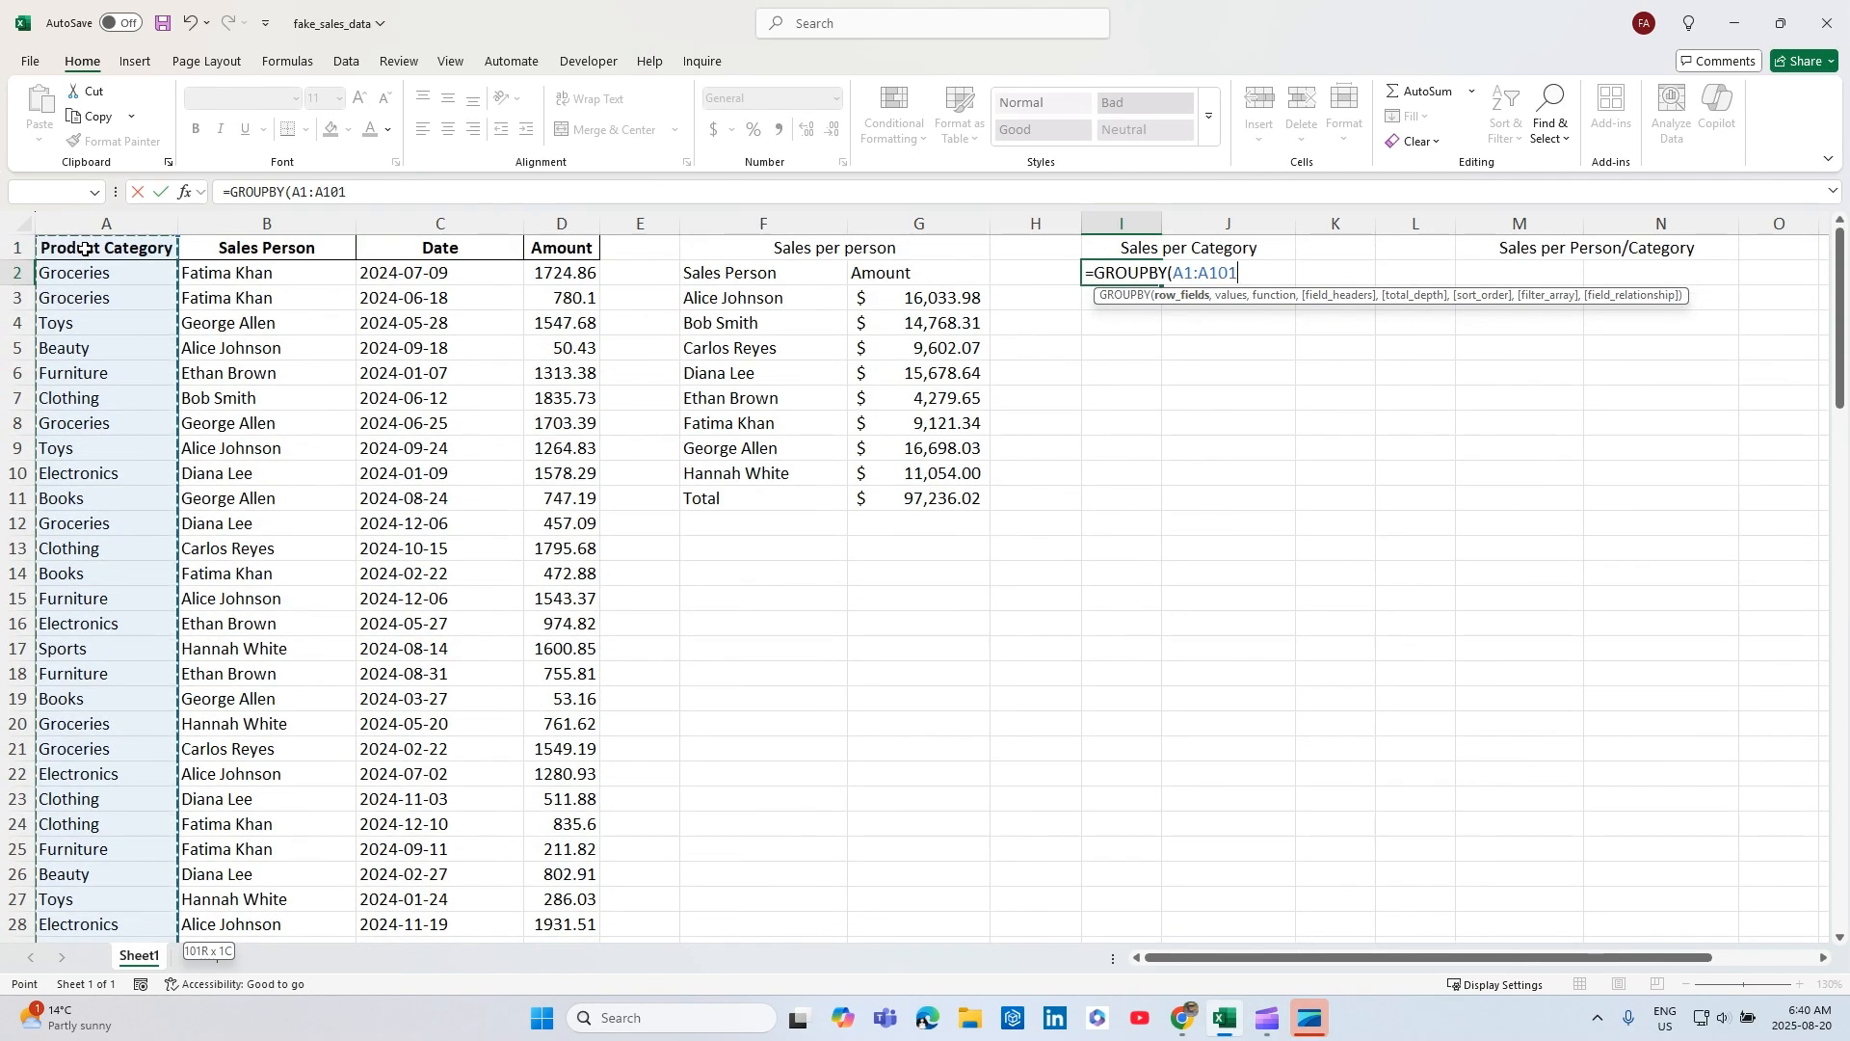
text(,)
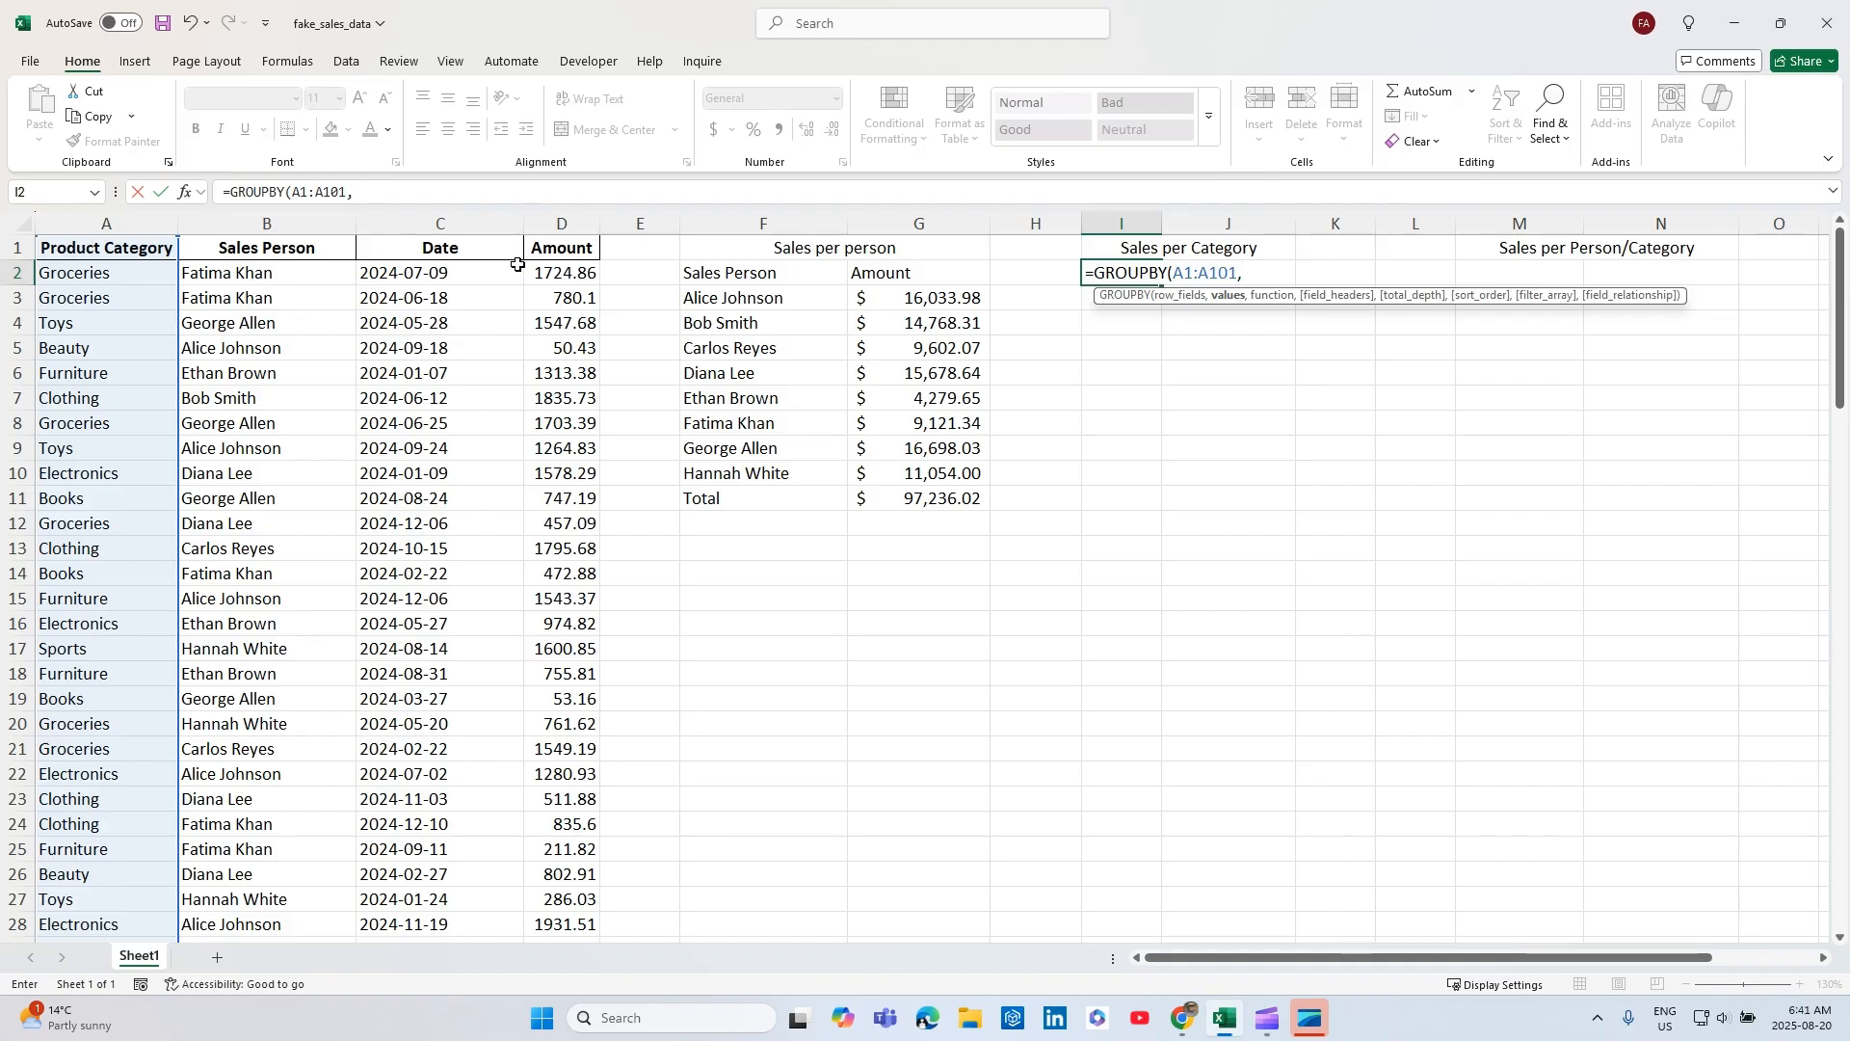
Complete the I2 GROUPBY formula with D1:D101 as values, SUM as the function and field headers set to 3 (Yes and show).
click(557, 253)
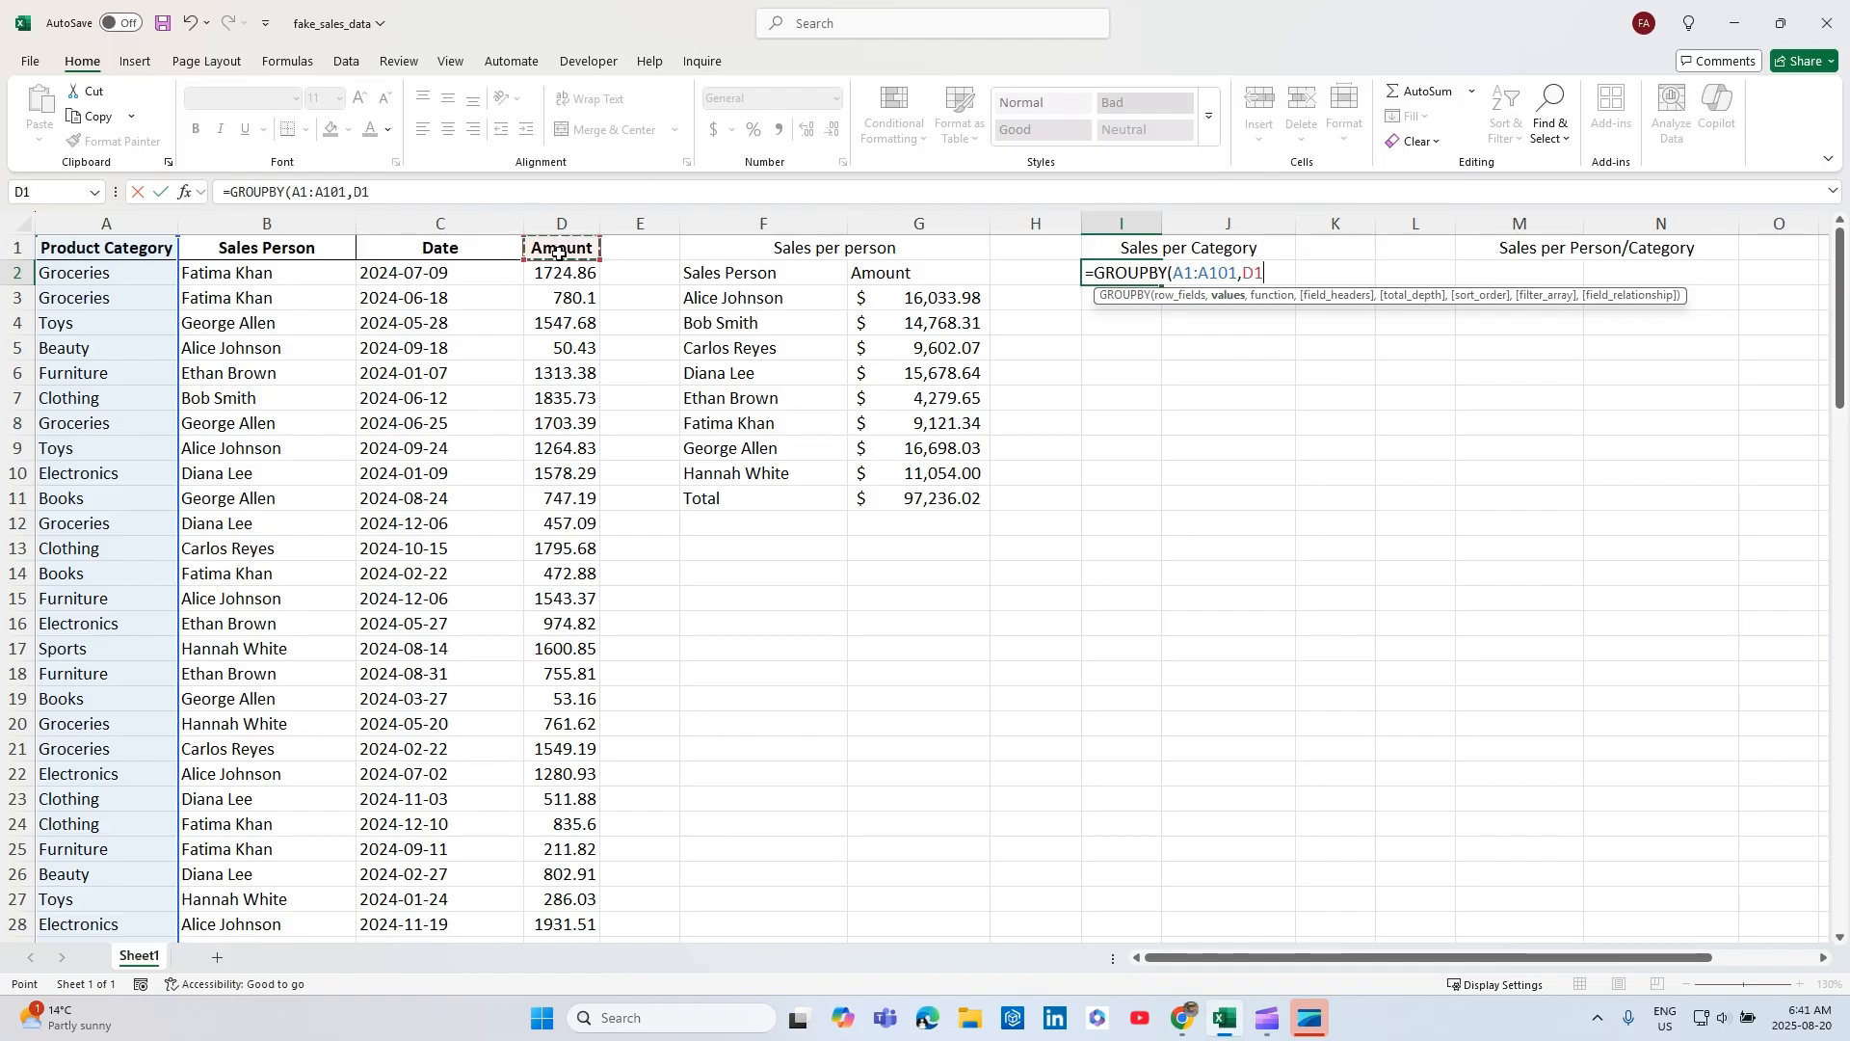
key(ctrl+shift+Down)
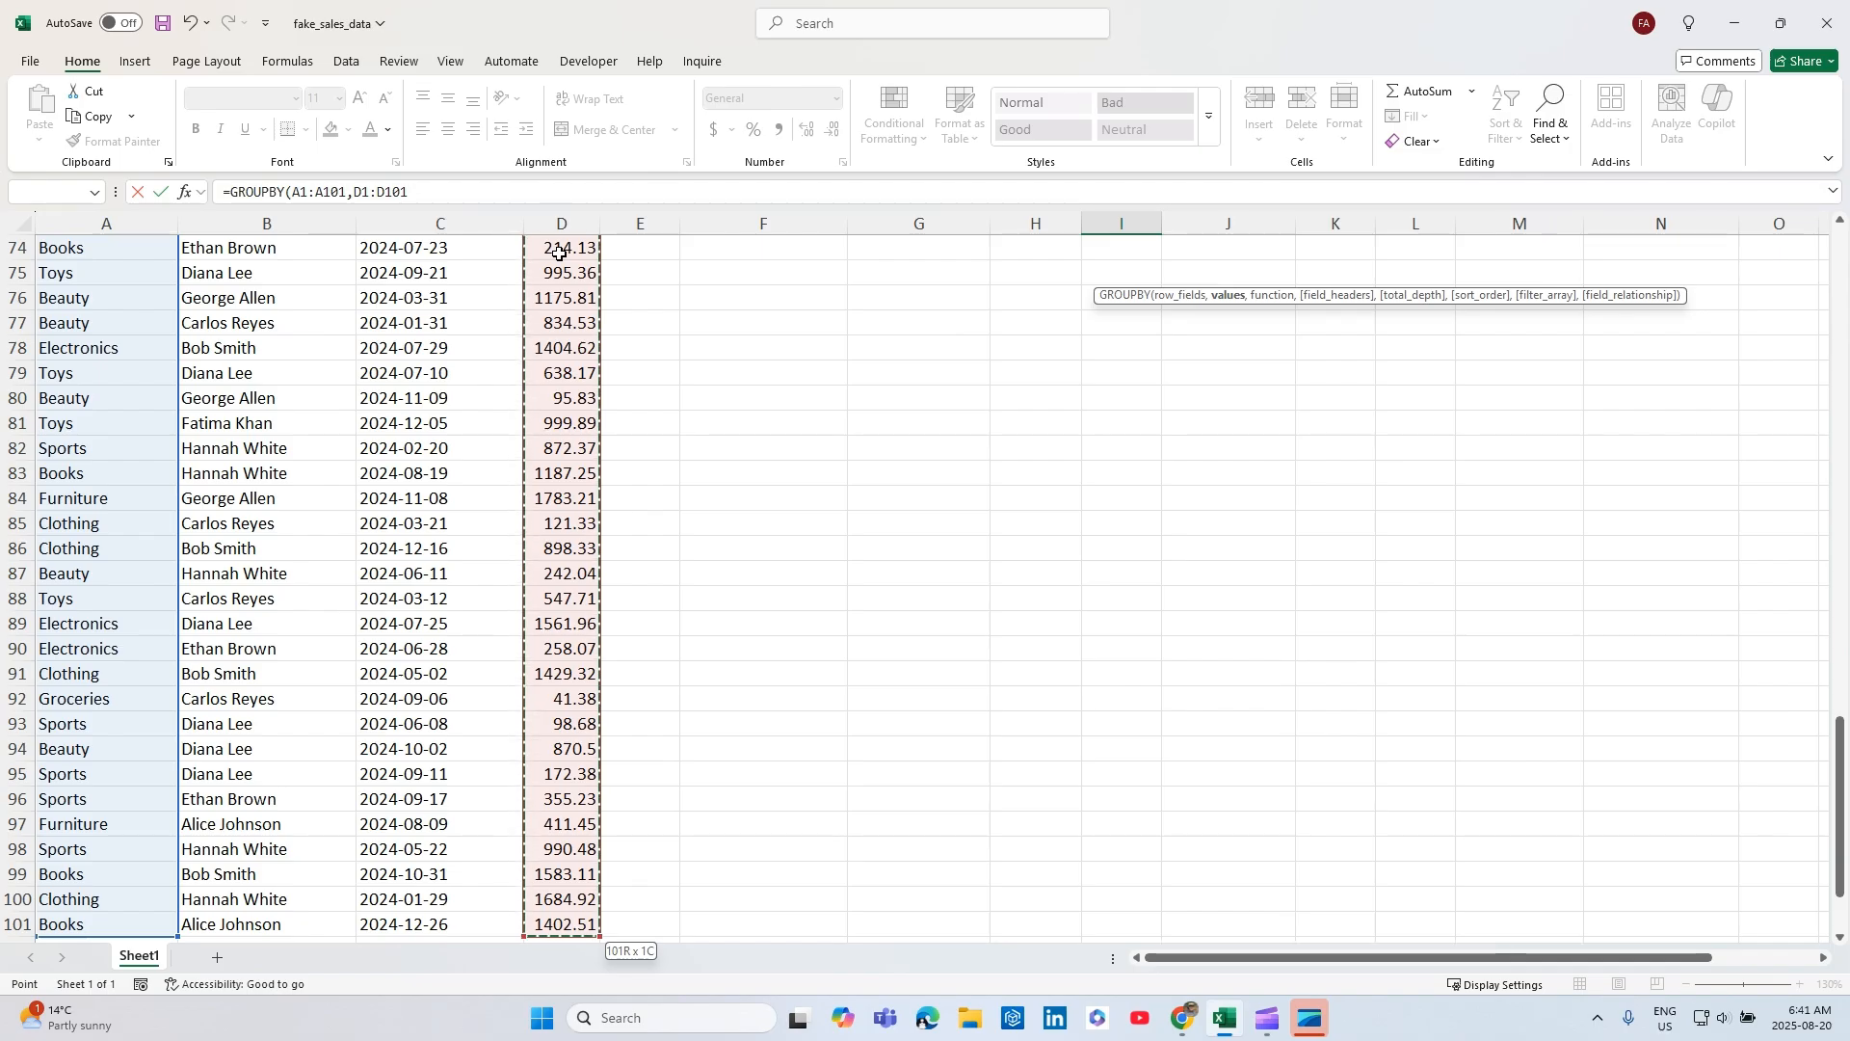
key(ctrl+BackSpace)
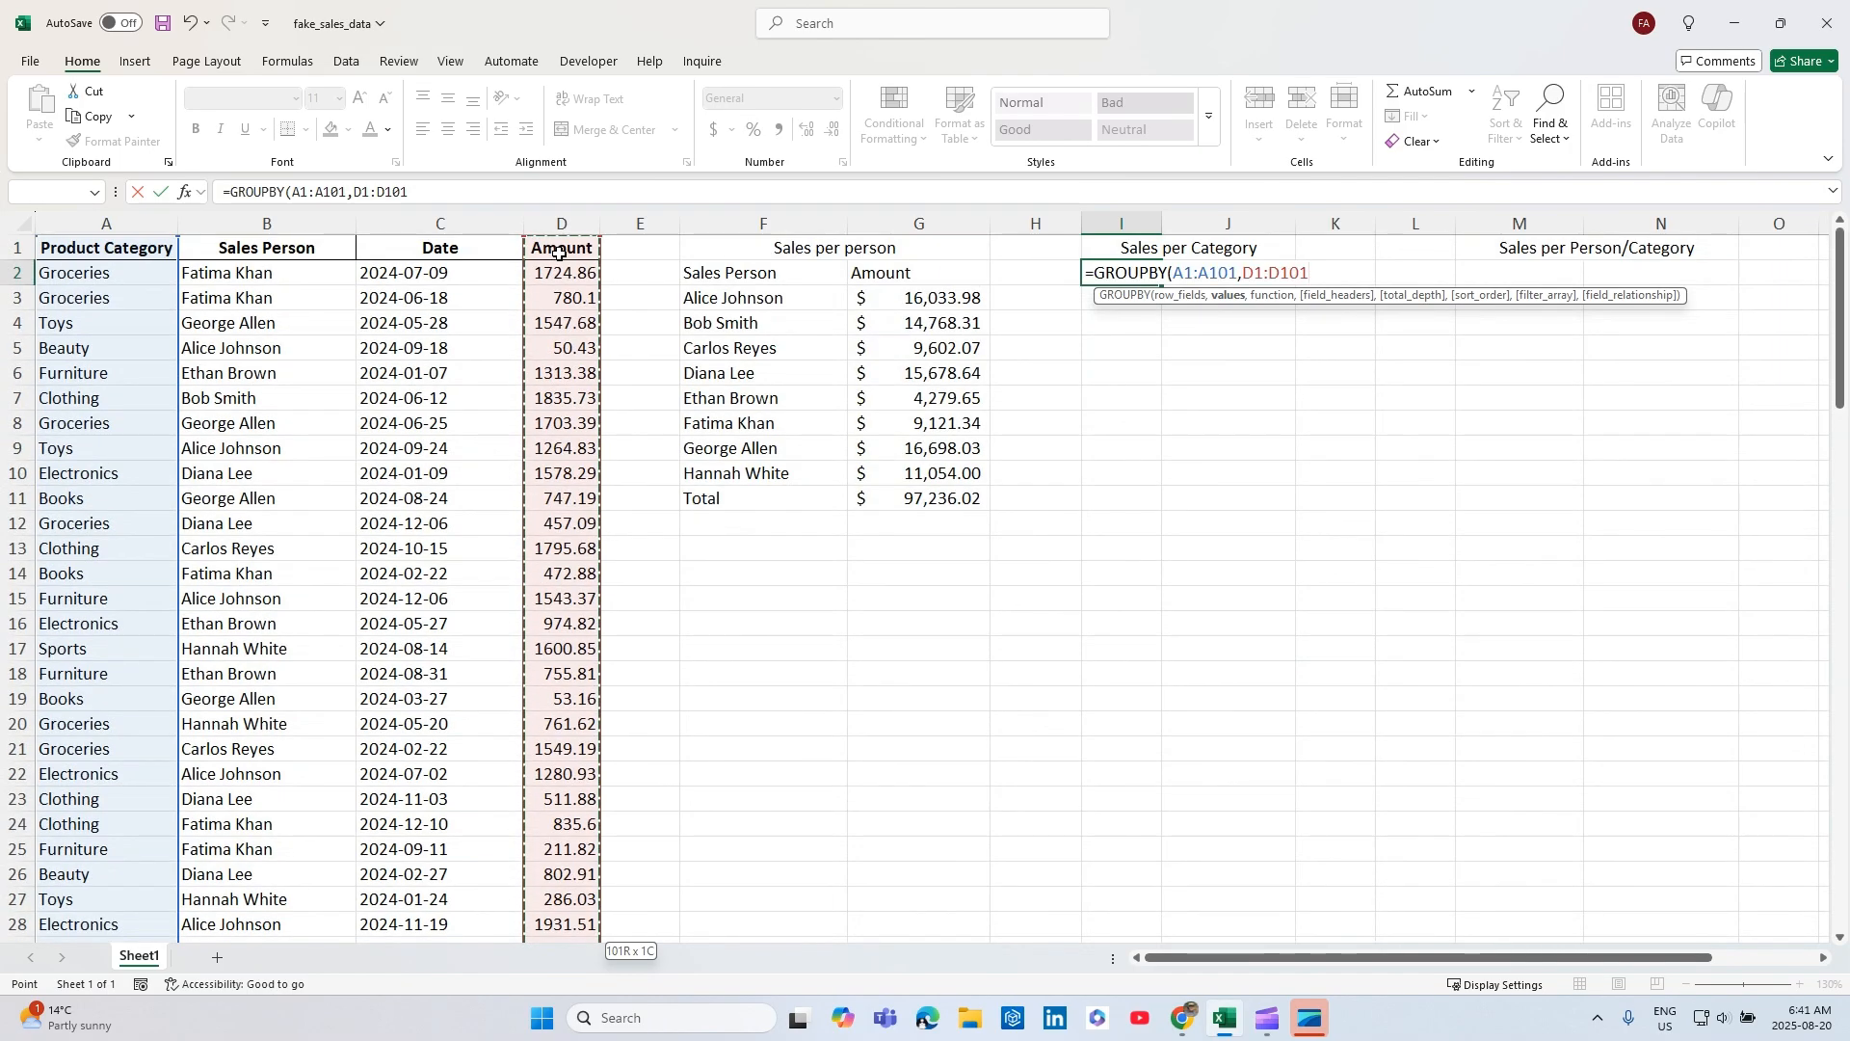
text(,)
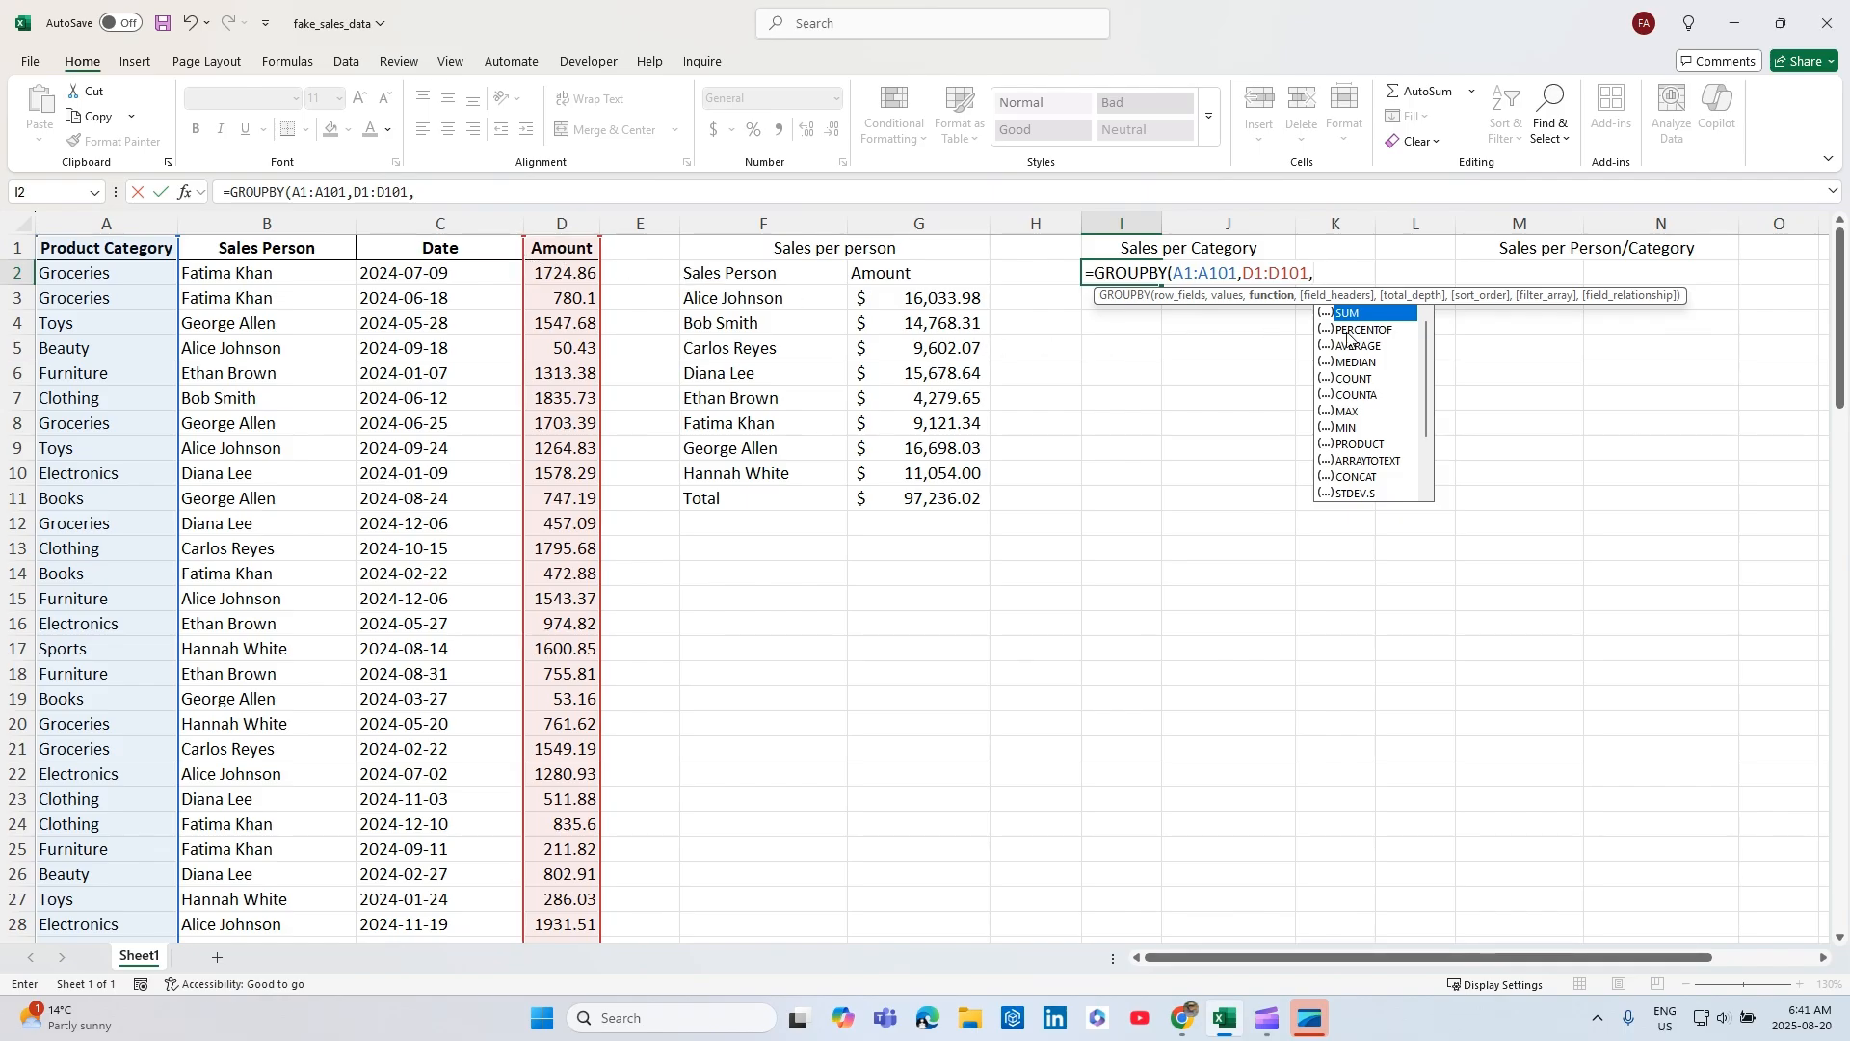
double_click(1369, 316)
text(,)
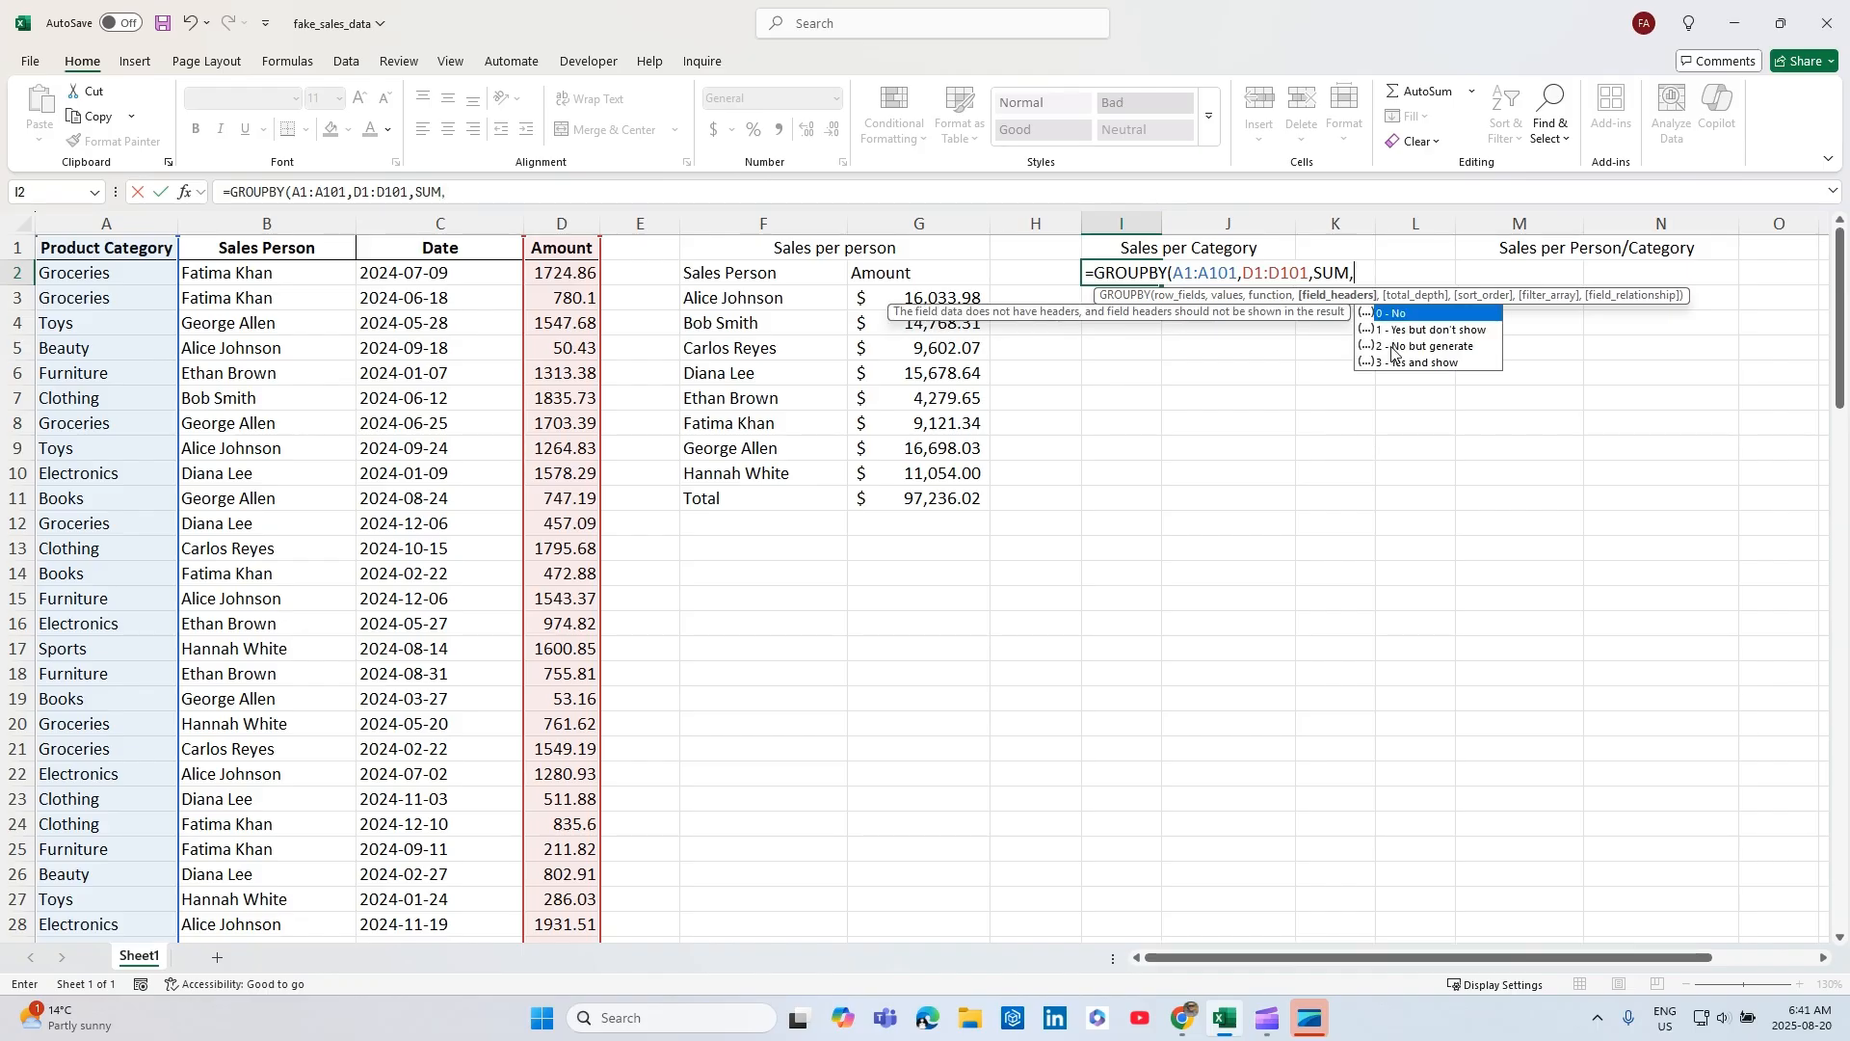
double_click(1390, 363)
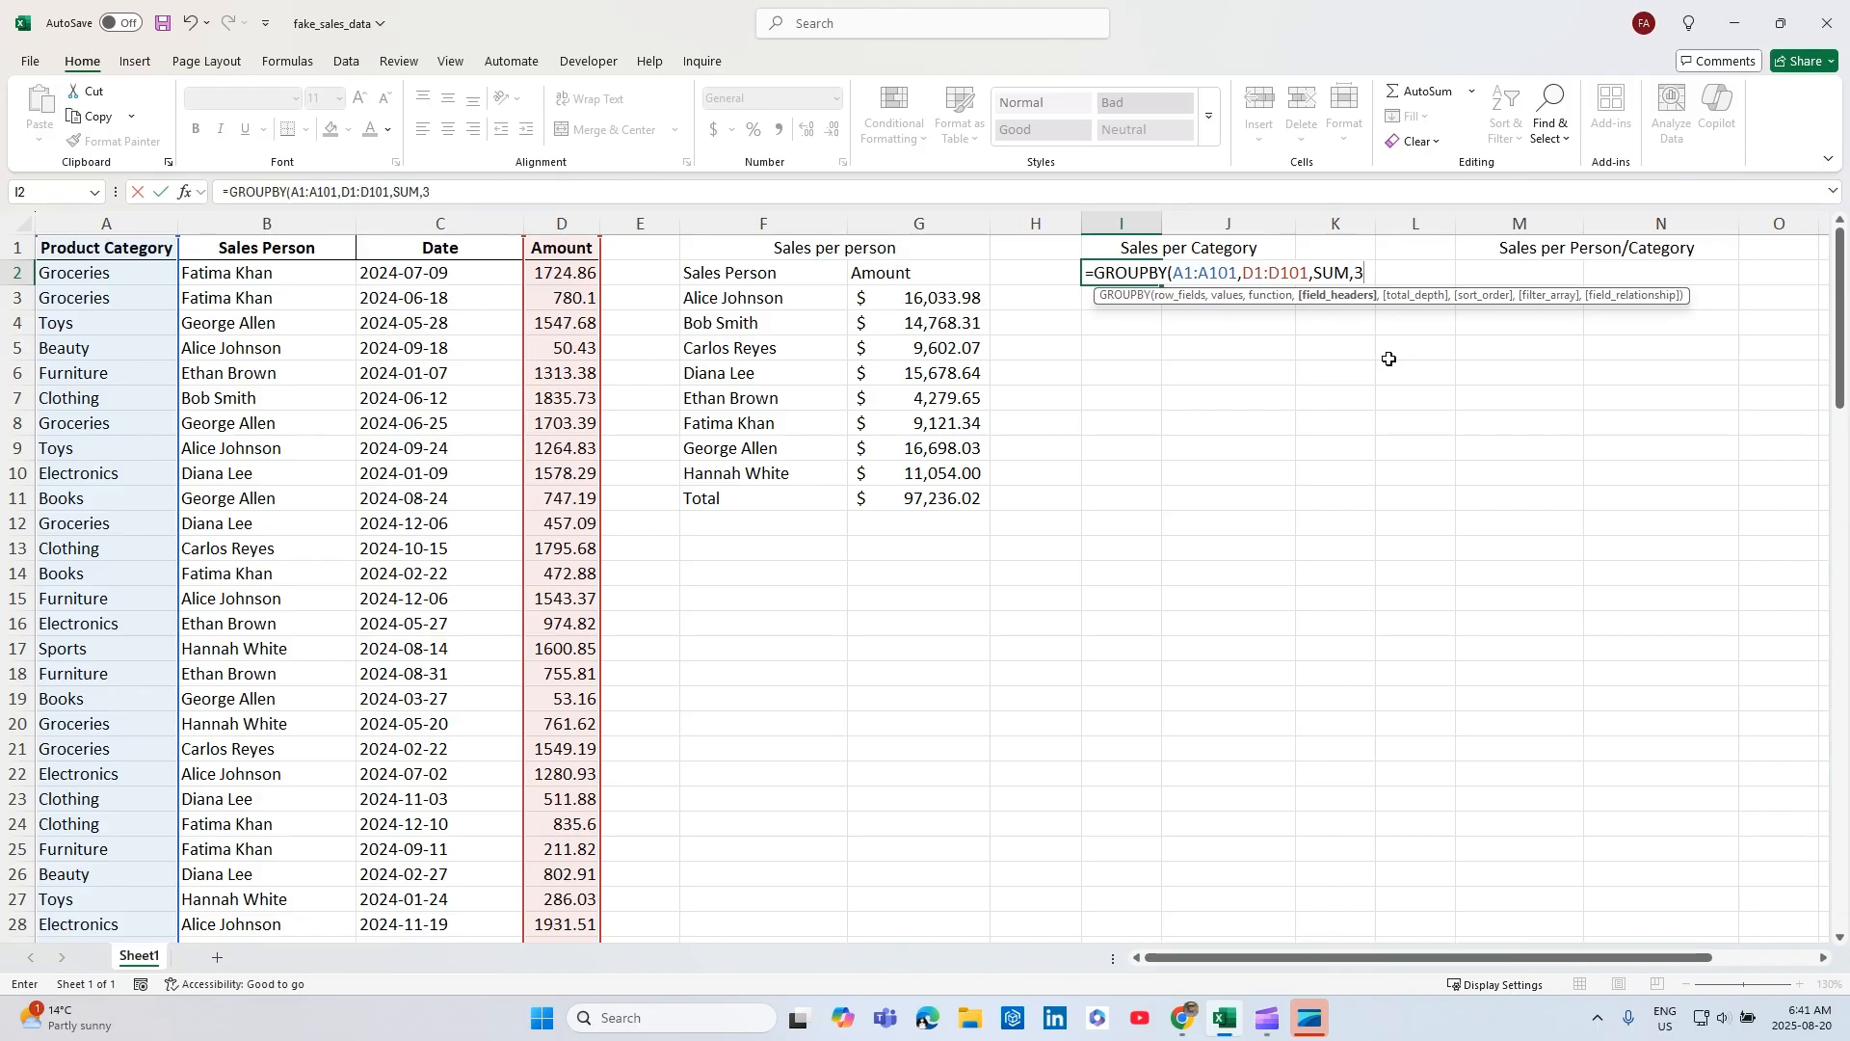
text())
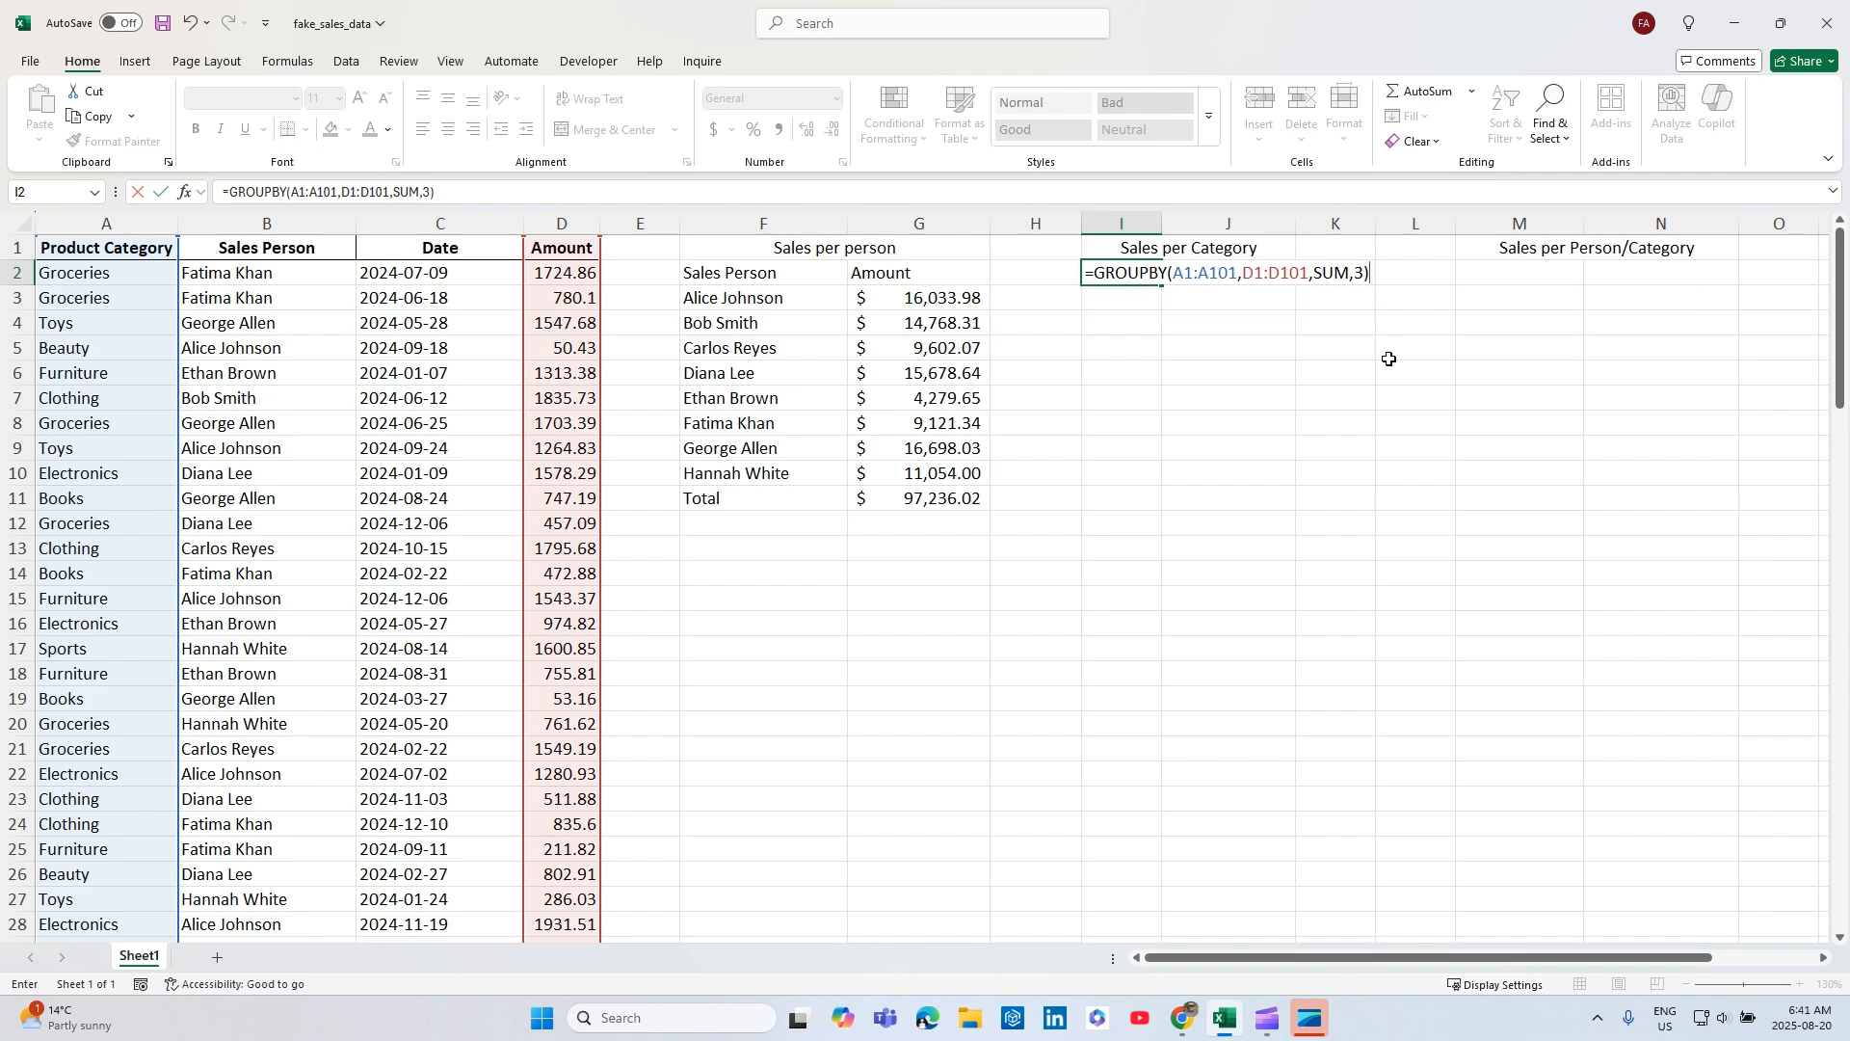
key(Return)
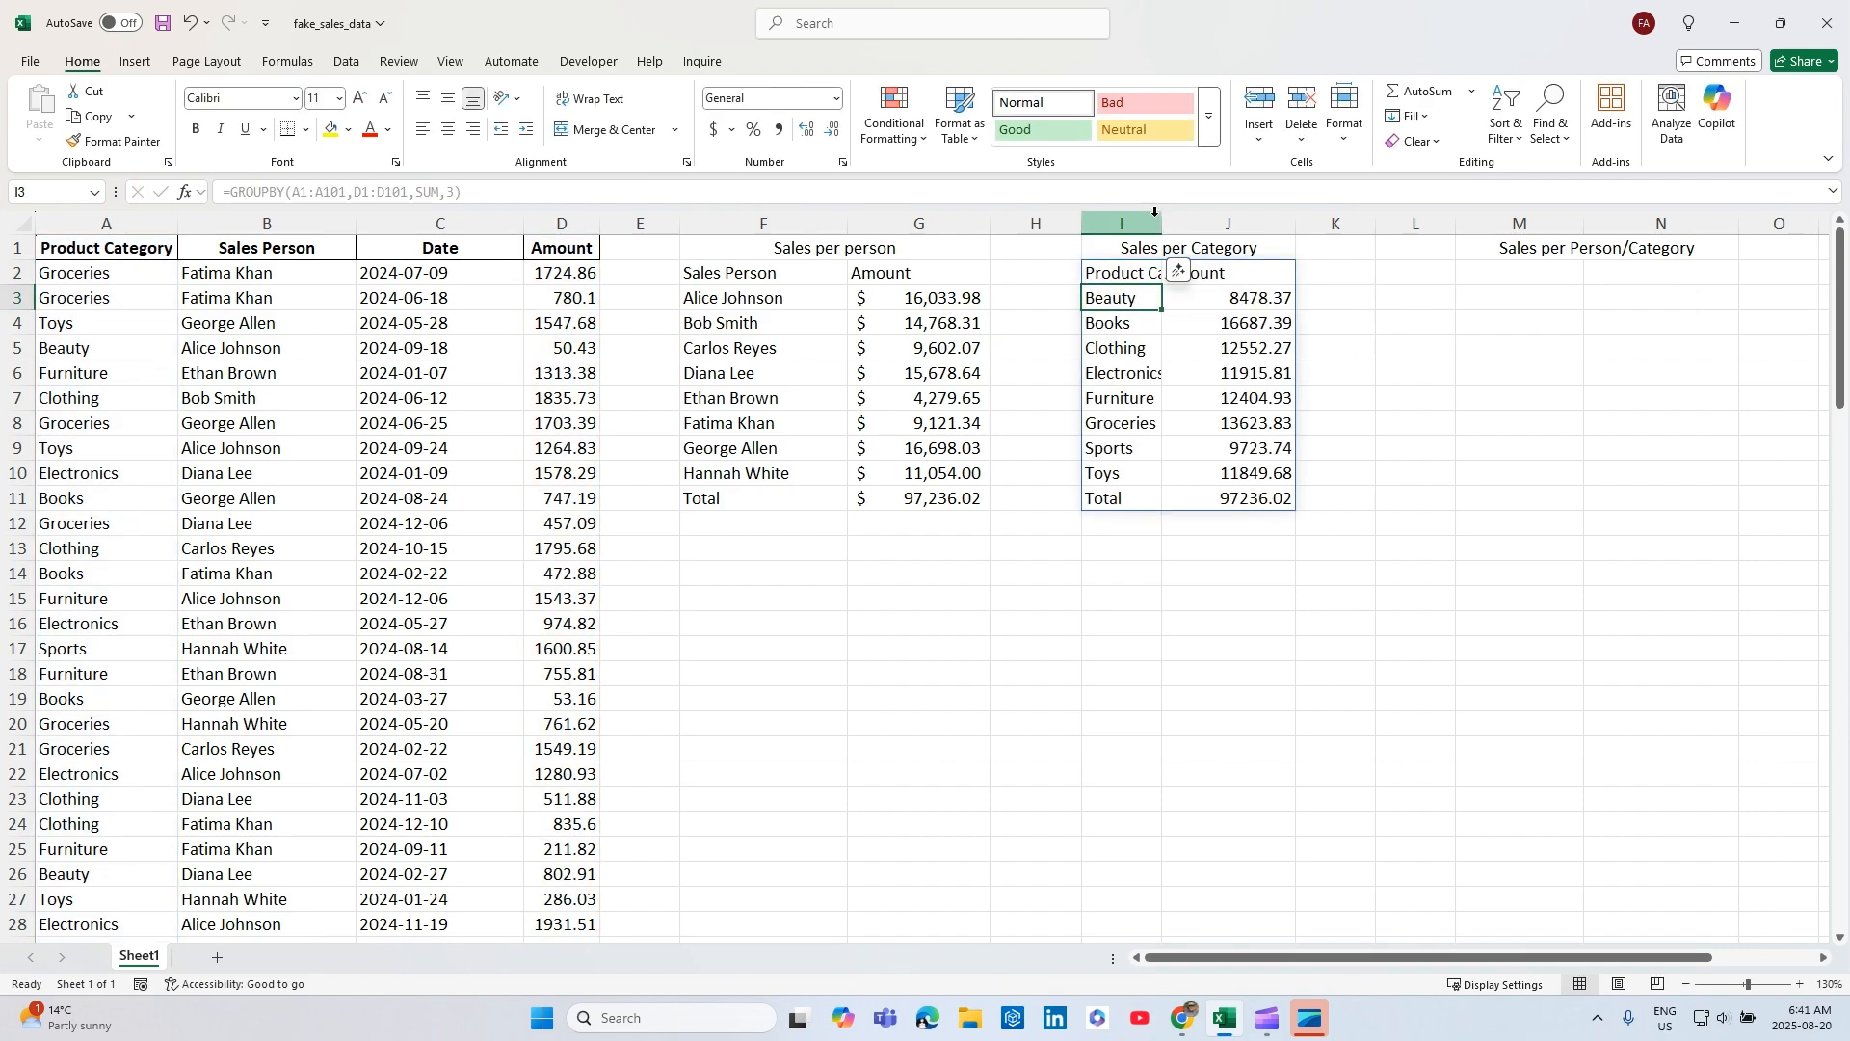
Widen column I to fit the category names and apply the dollar accounting format to the sales-per-category amounts in J3:J11.
drag(1162, 222, 1217, 221)
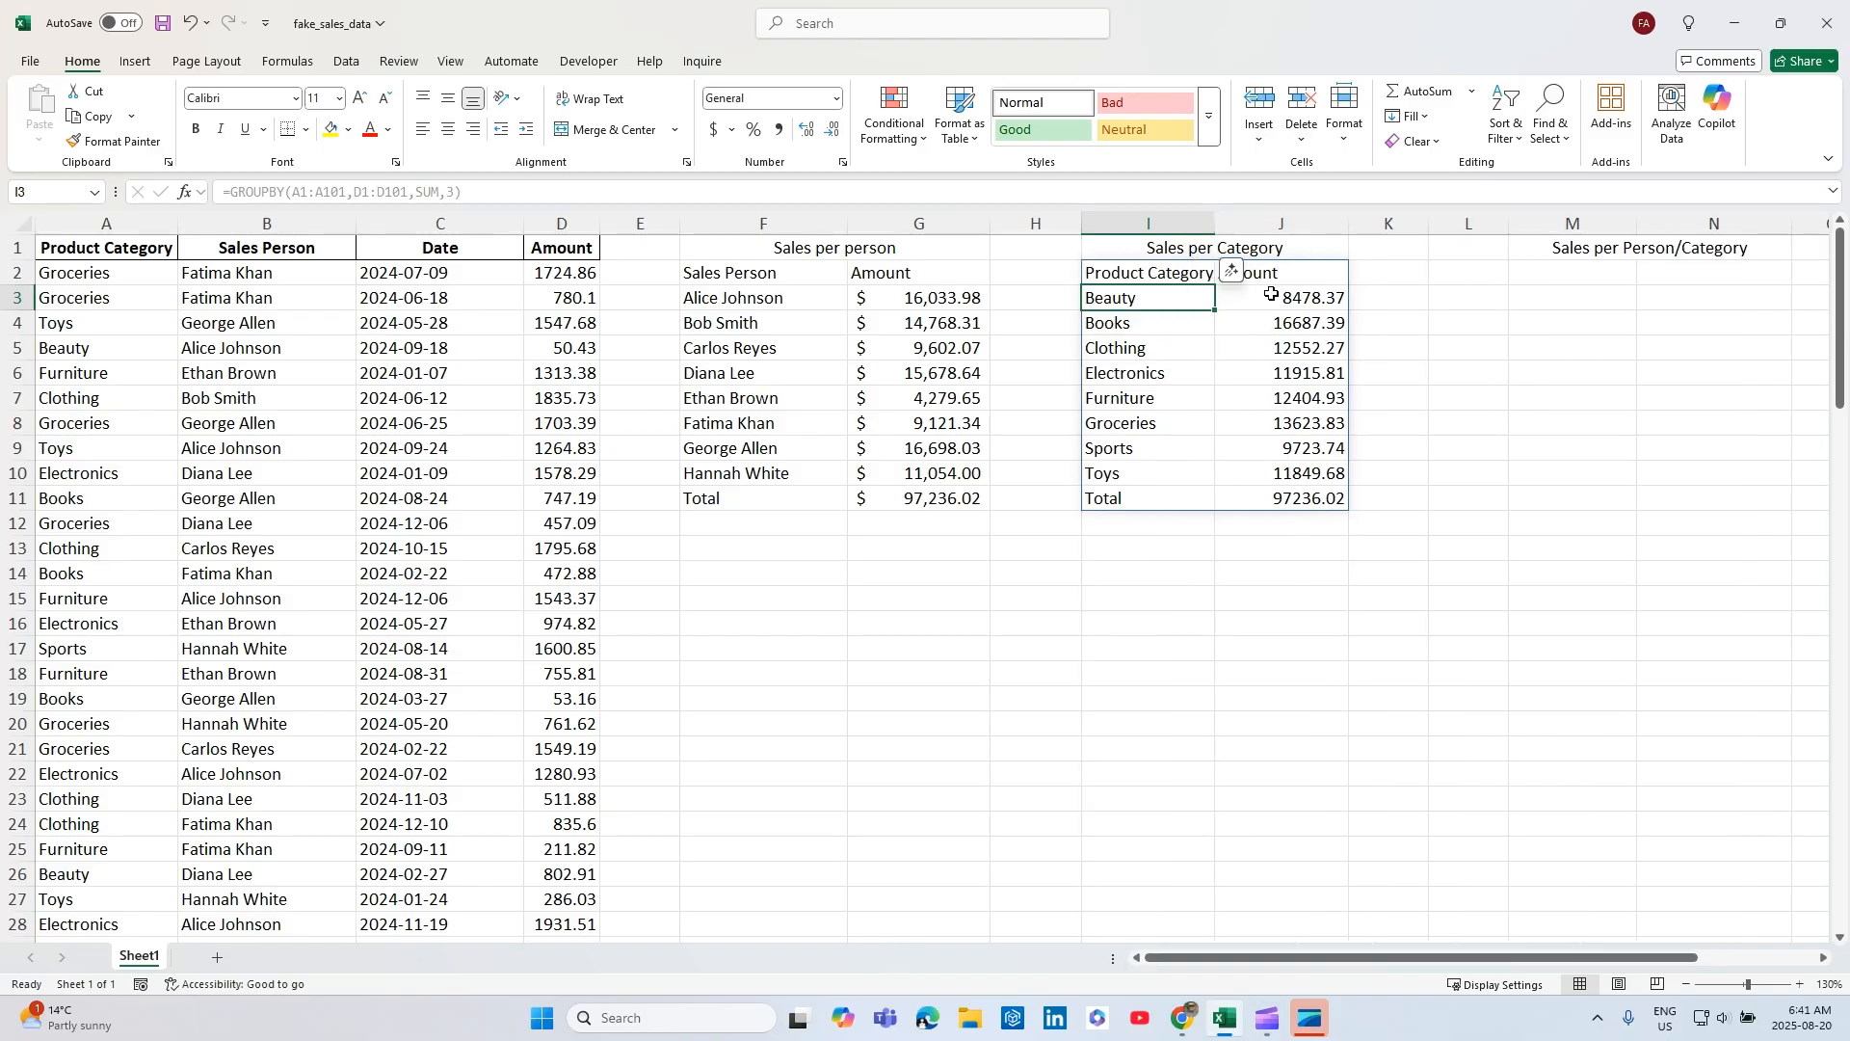
drag(1280, 297, 1282, 499)
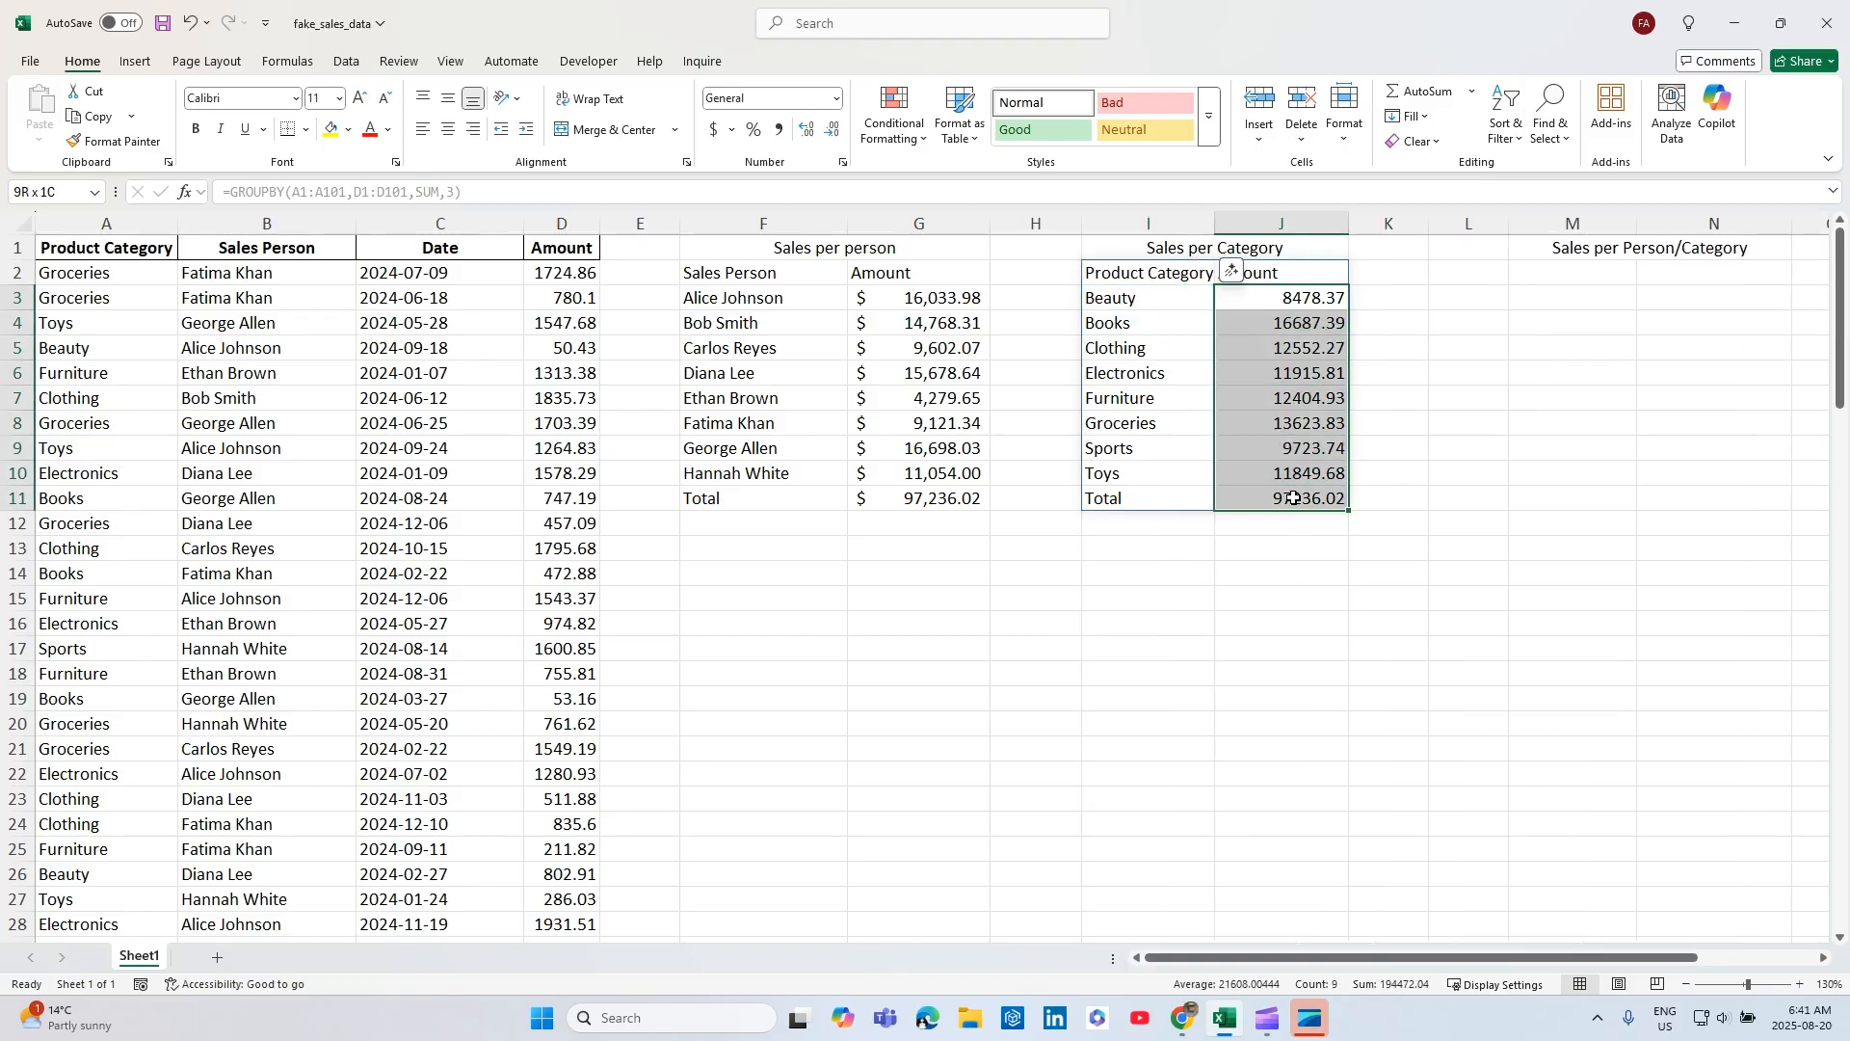
click(714, 128)
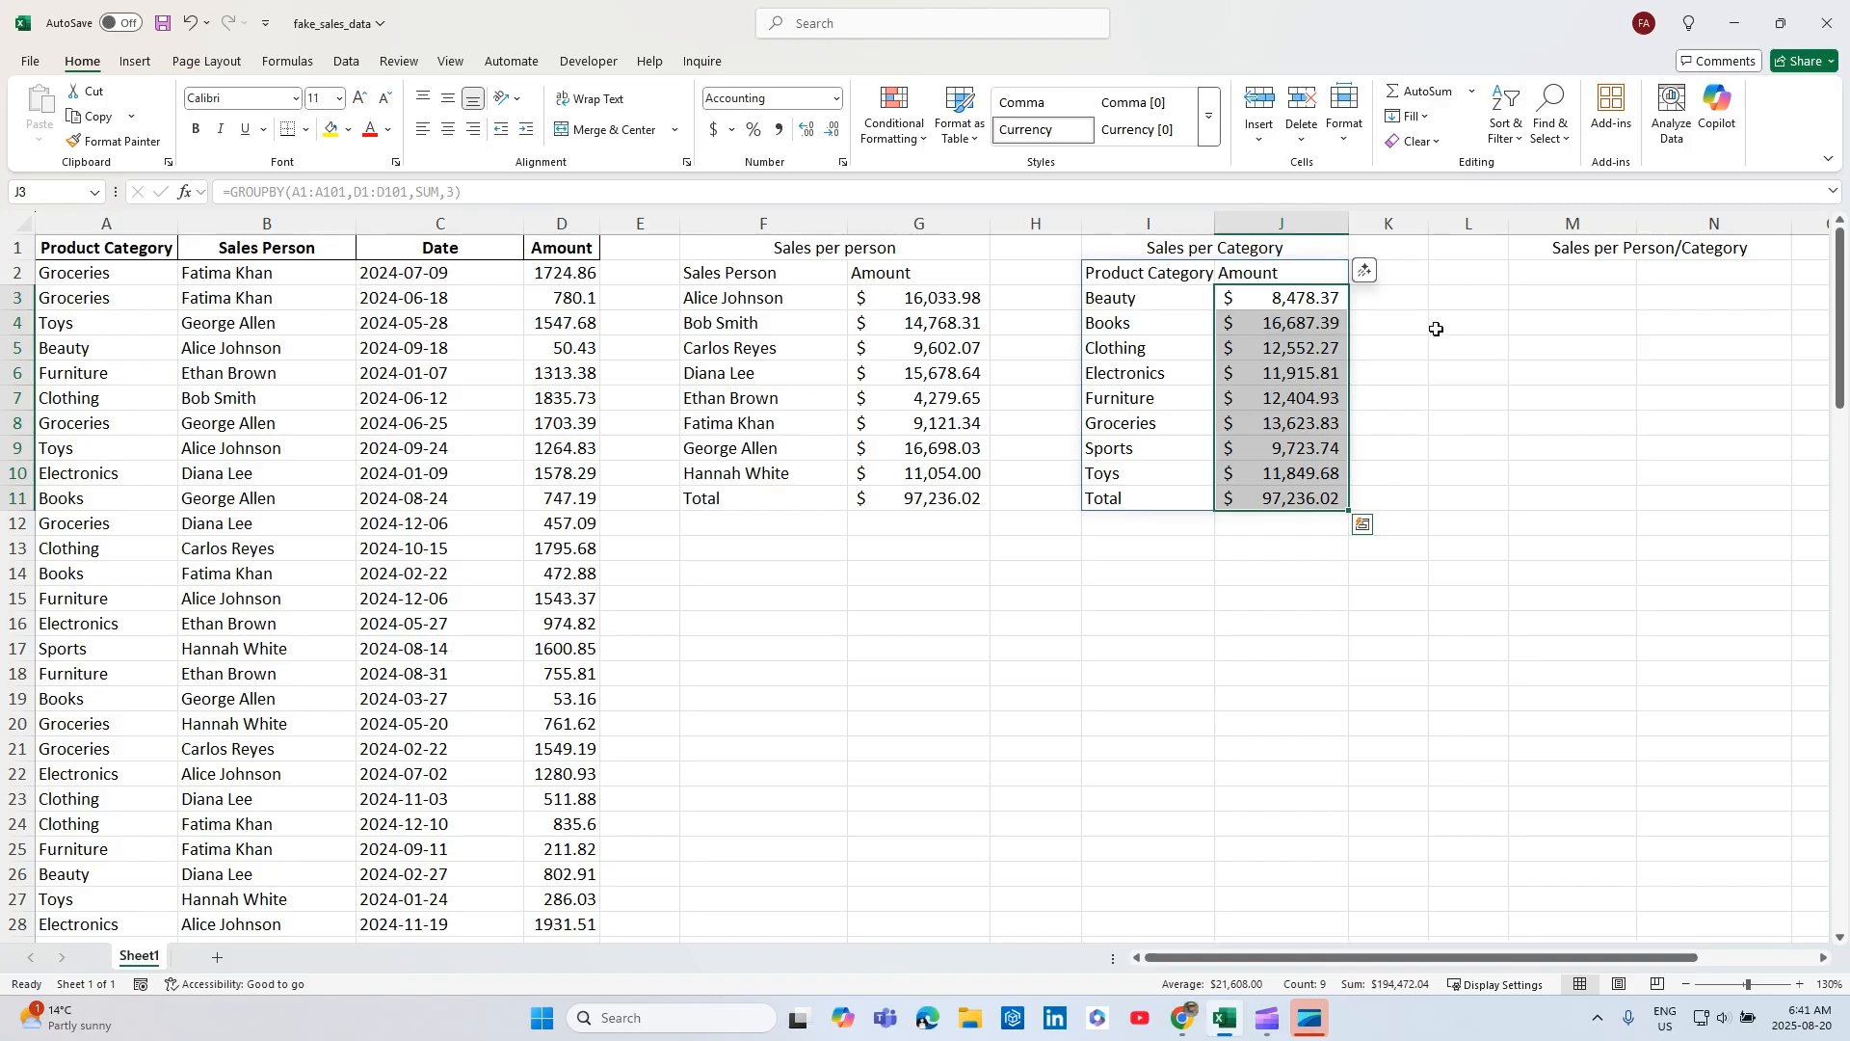
Start a GROUPBY formula in M2 under Sales per Person/Category, using the Product Category and Sales Person columns A1:B101 as the row fields.
mouse_move(1292, 957)
mouse_down()
mouse_move(1340, 958)
mouse_move(1308, 957)
mouse_up()
click(1495, 267)
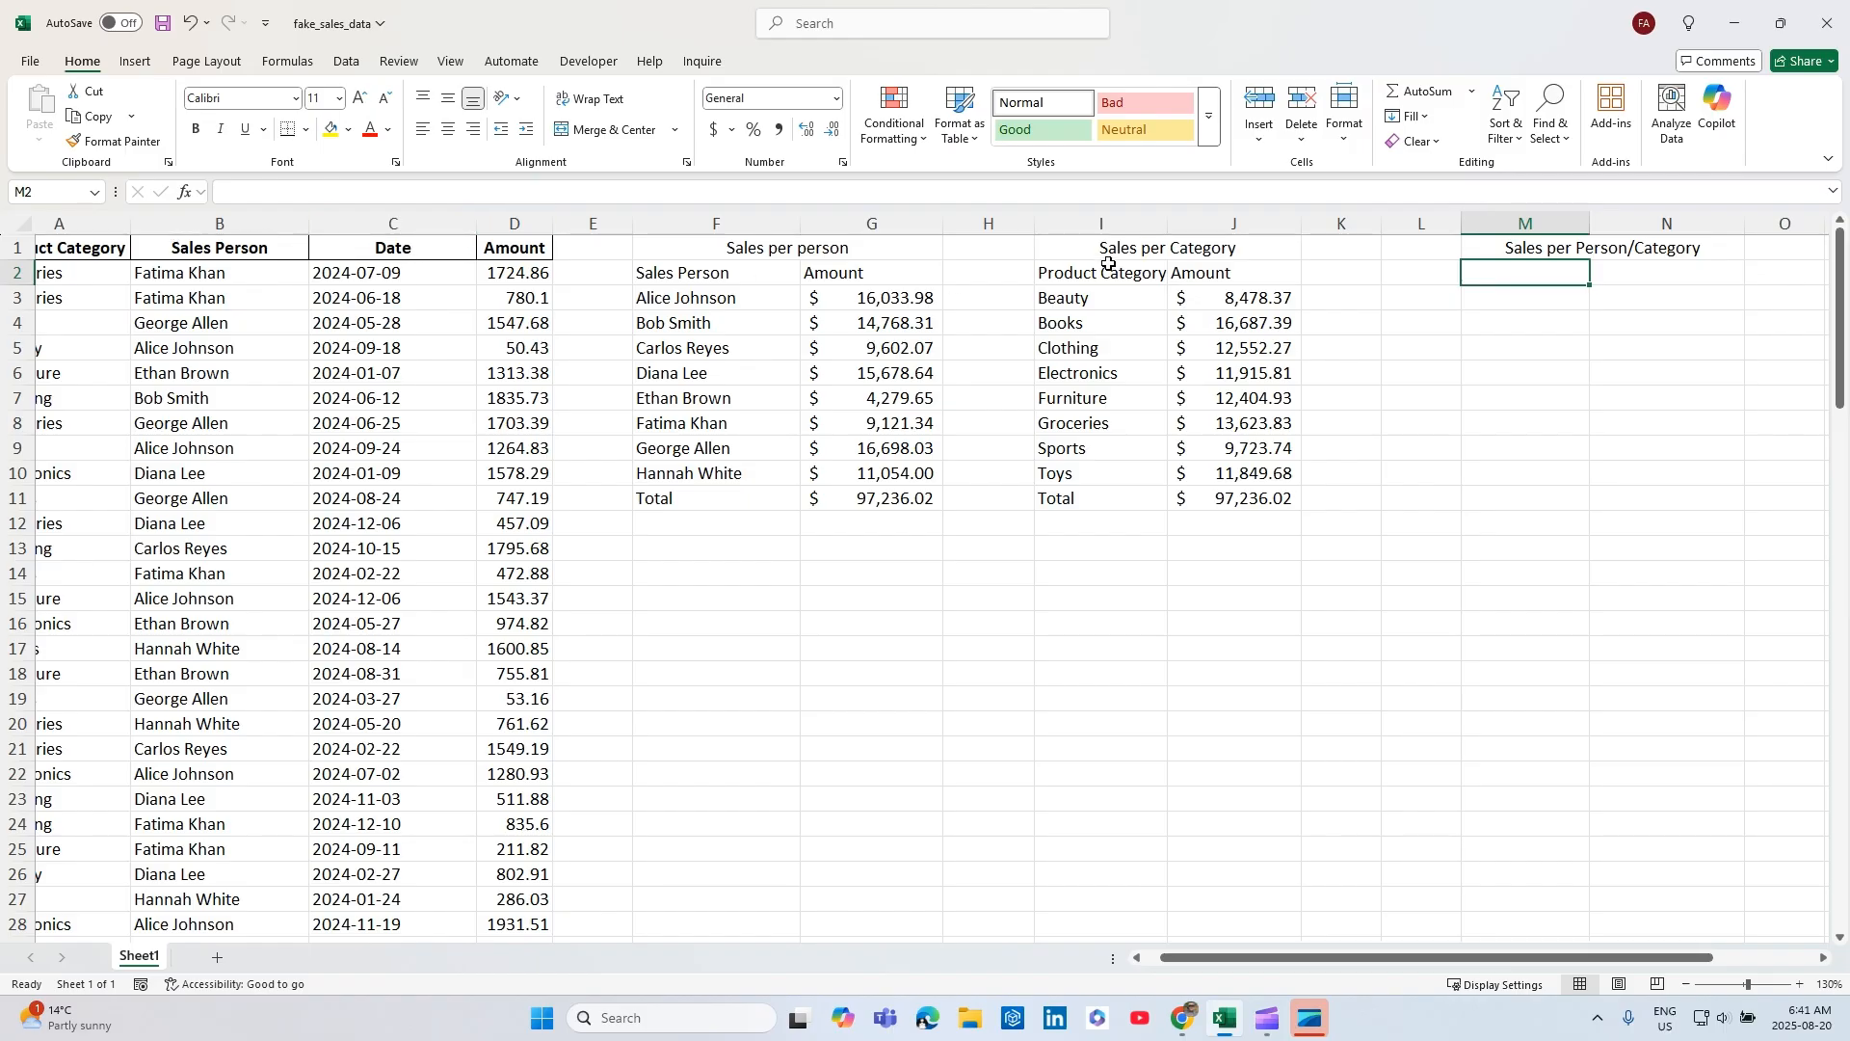
text(=gr)
key(Tab)
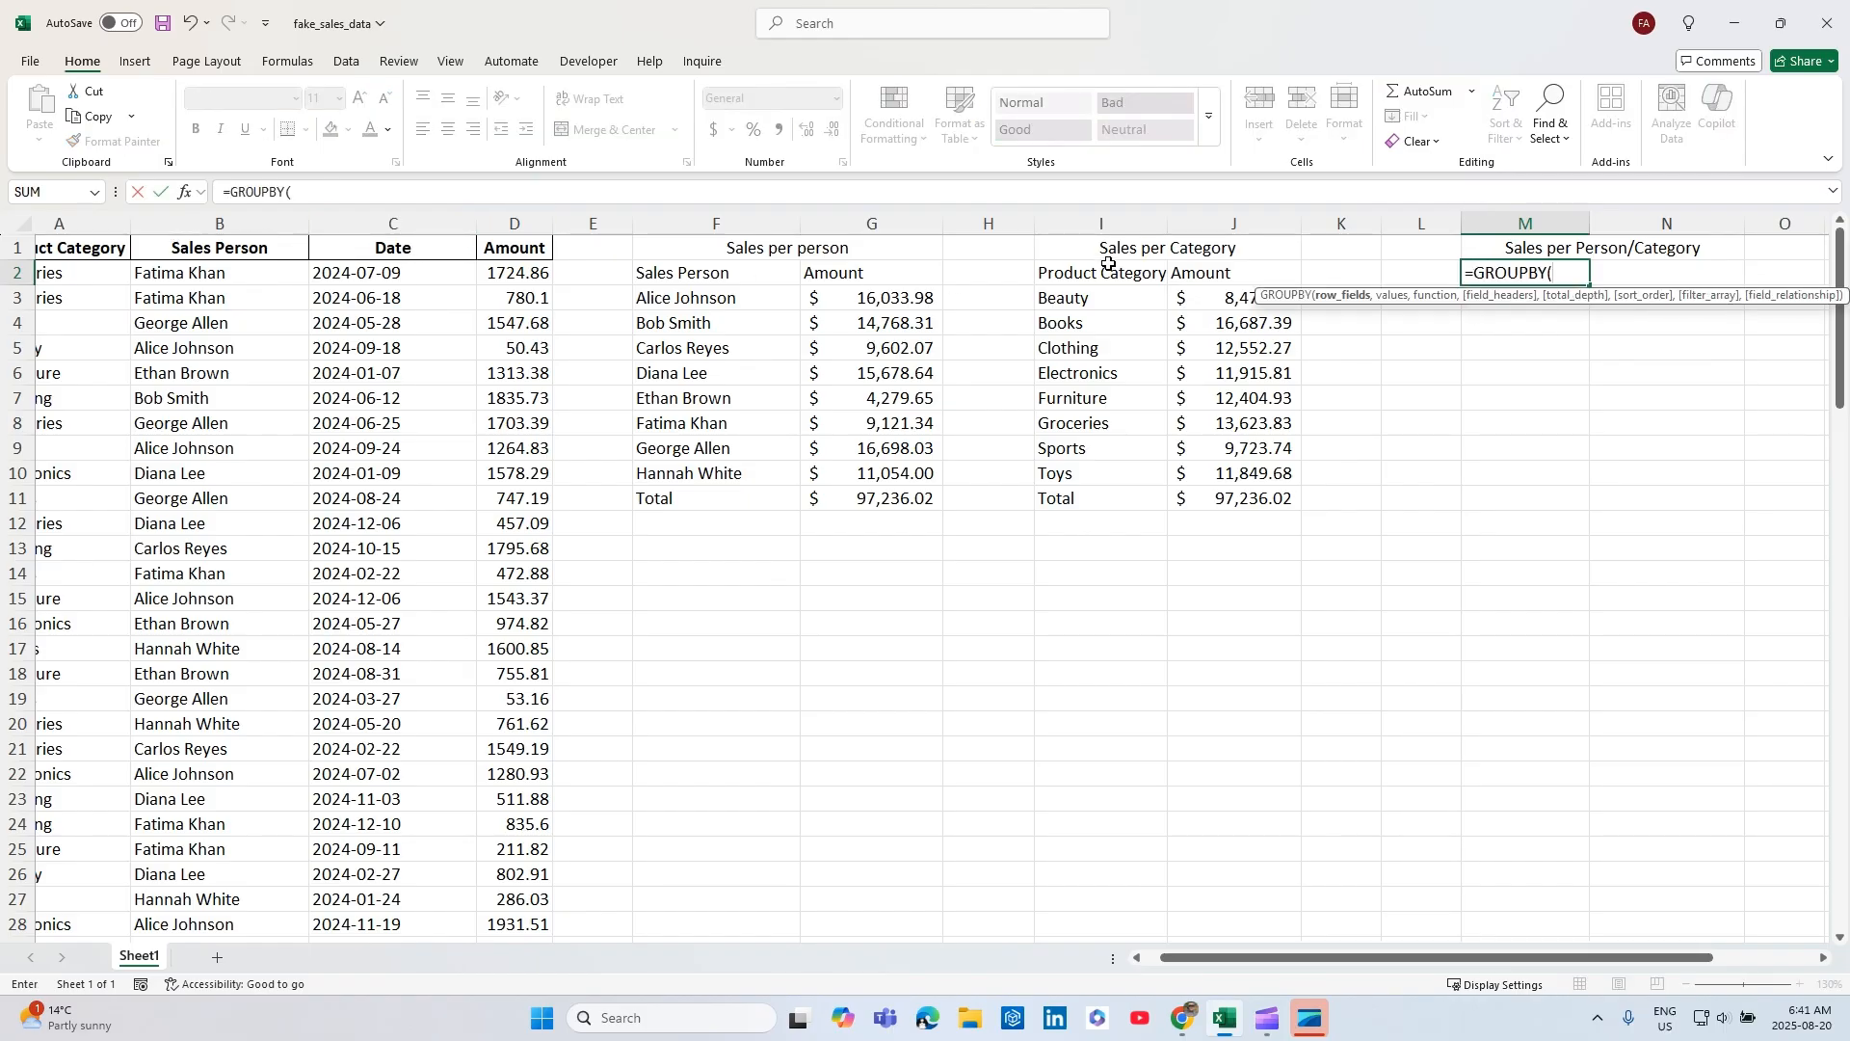
drag(1205, 960, 1151, 962)
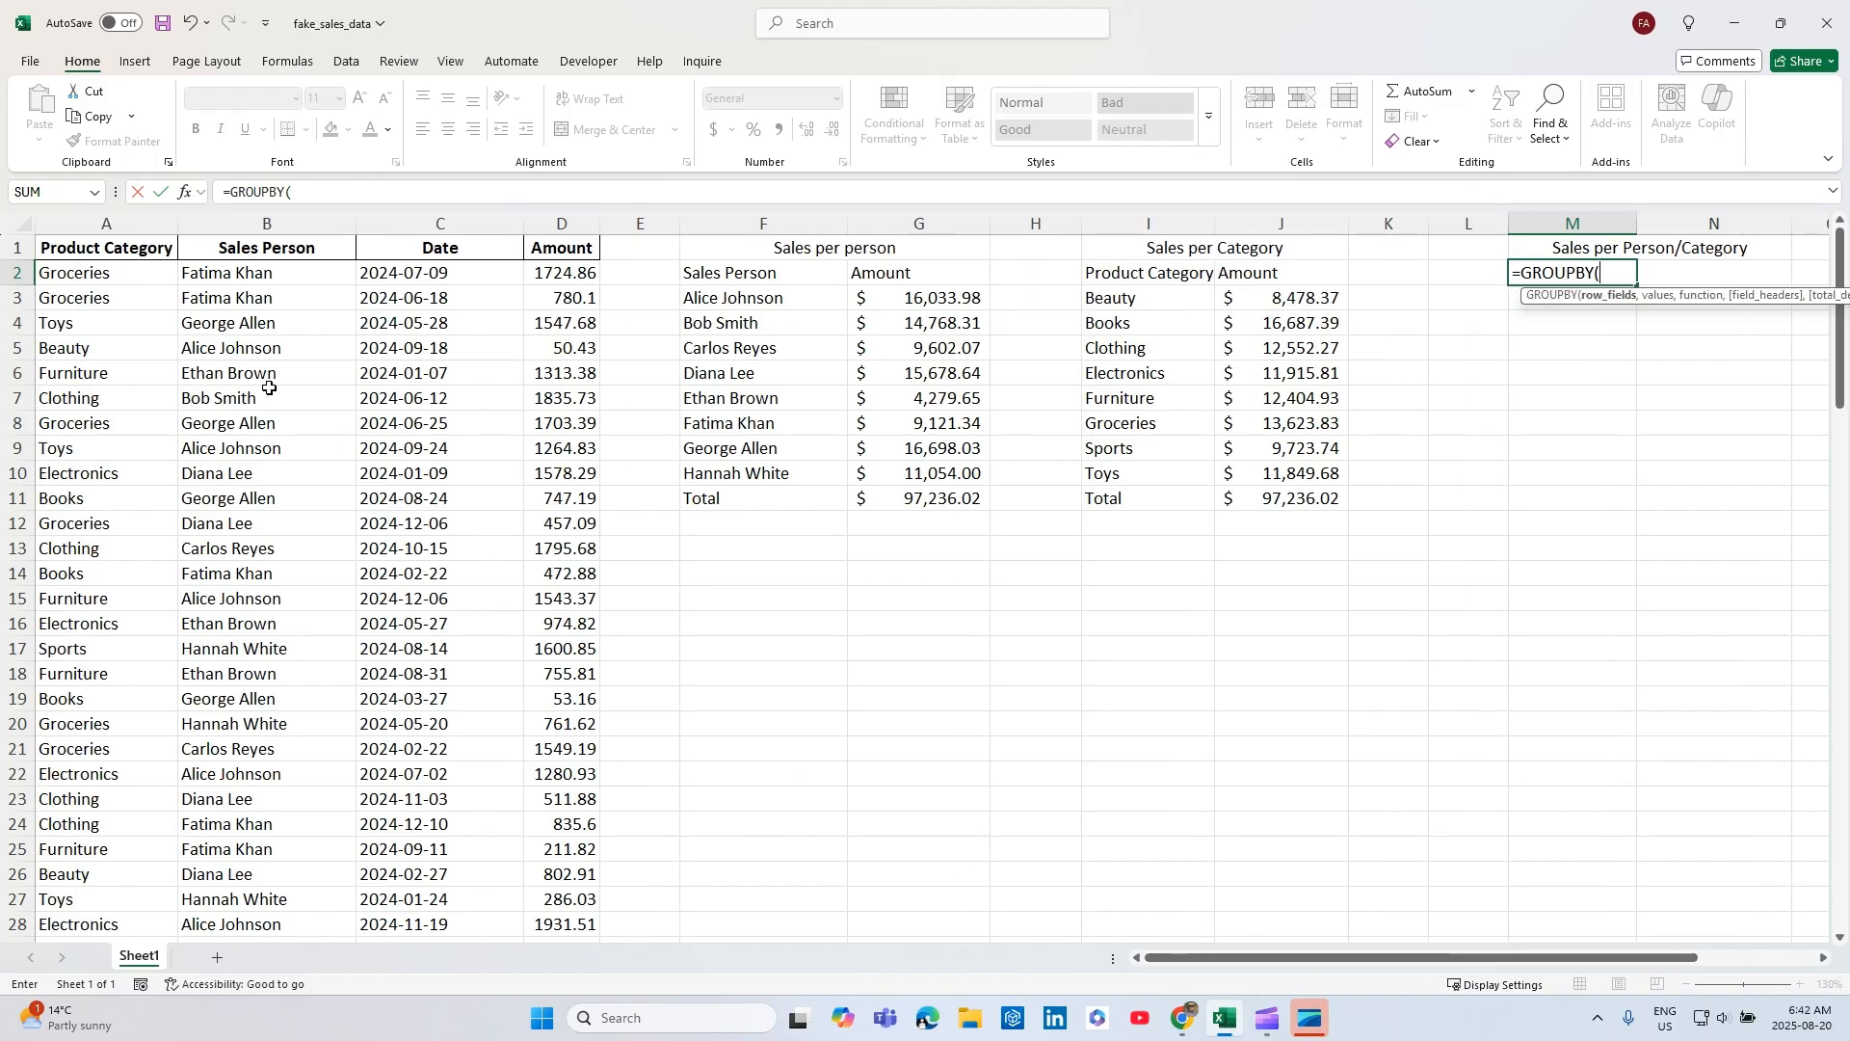
click(106, 252)
key(shift+Right)
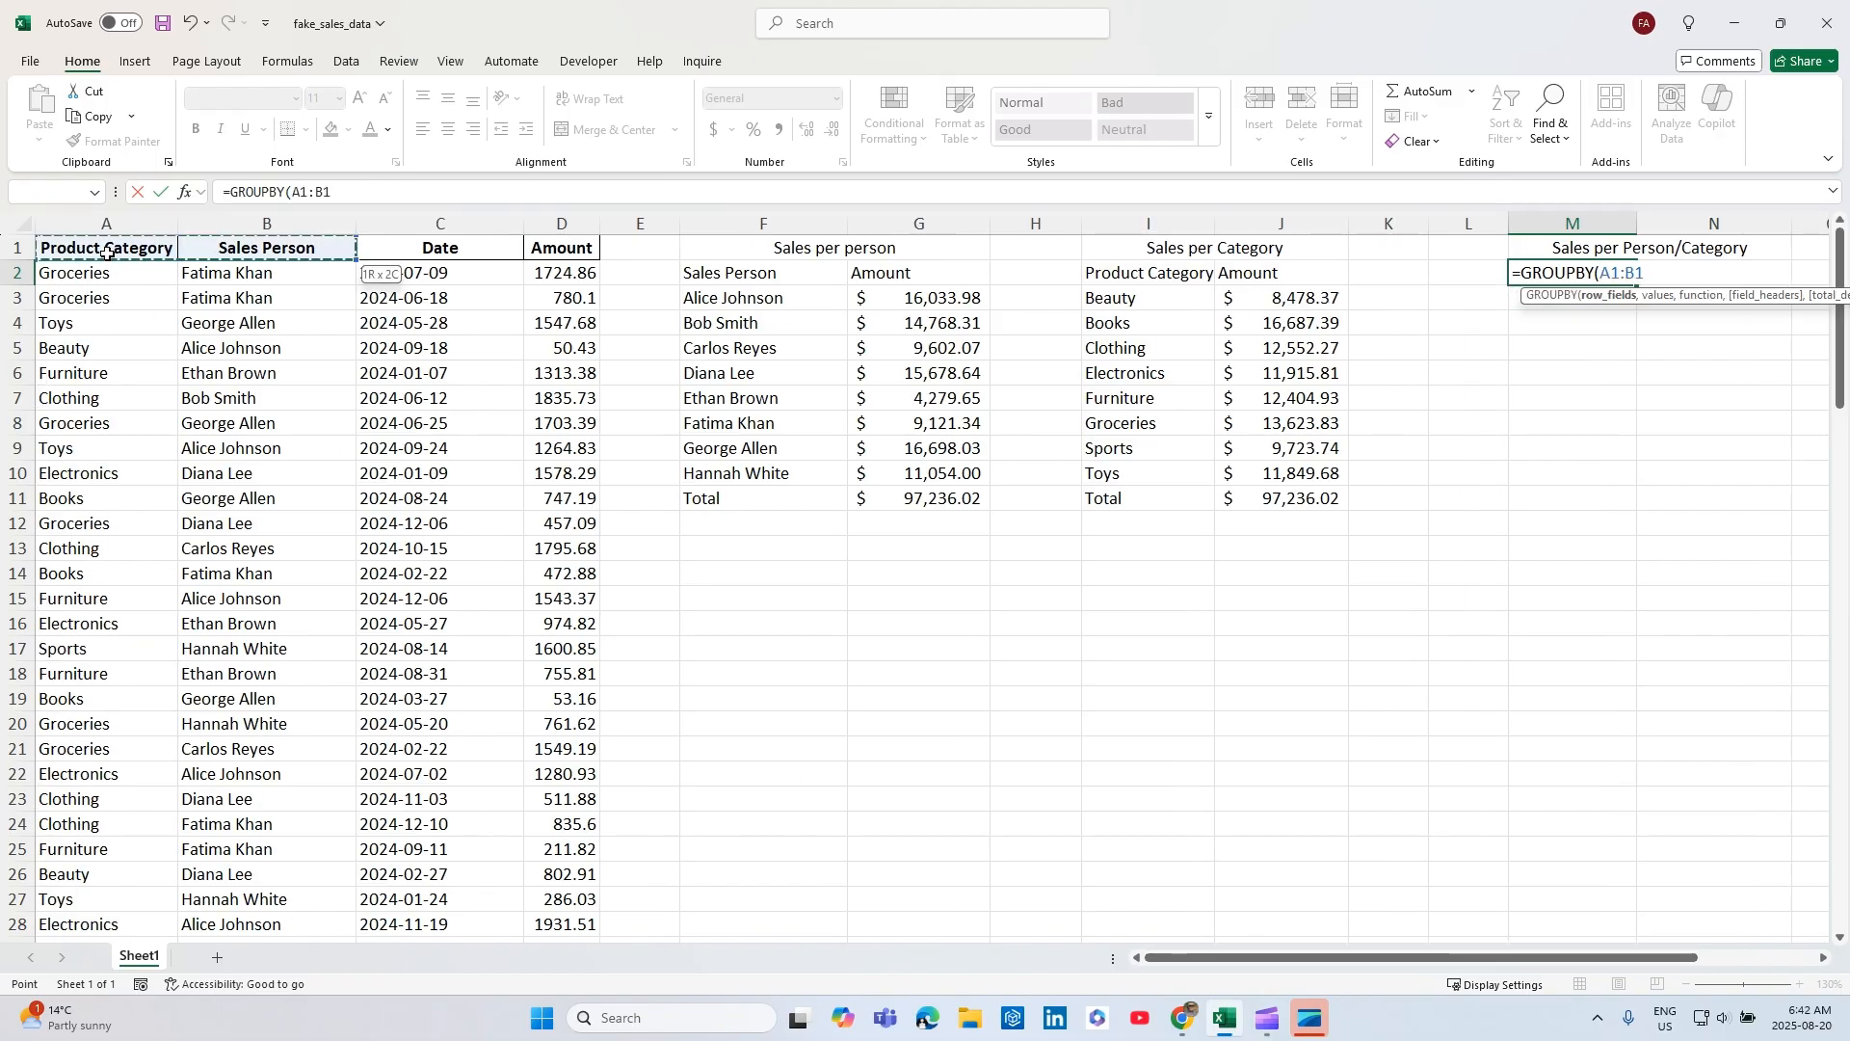
key(ctrl+shift+Down)
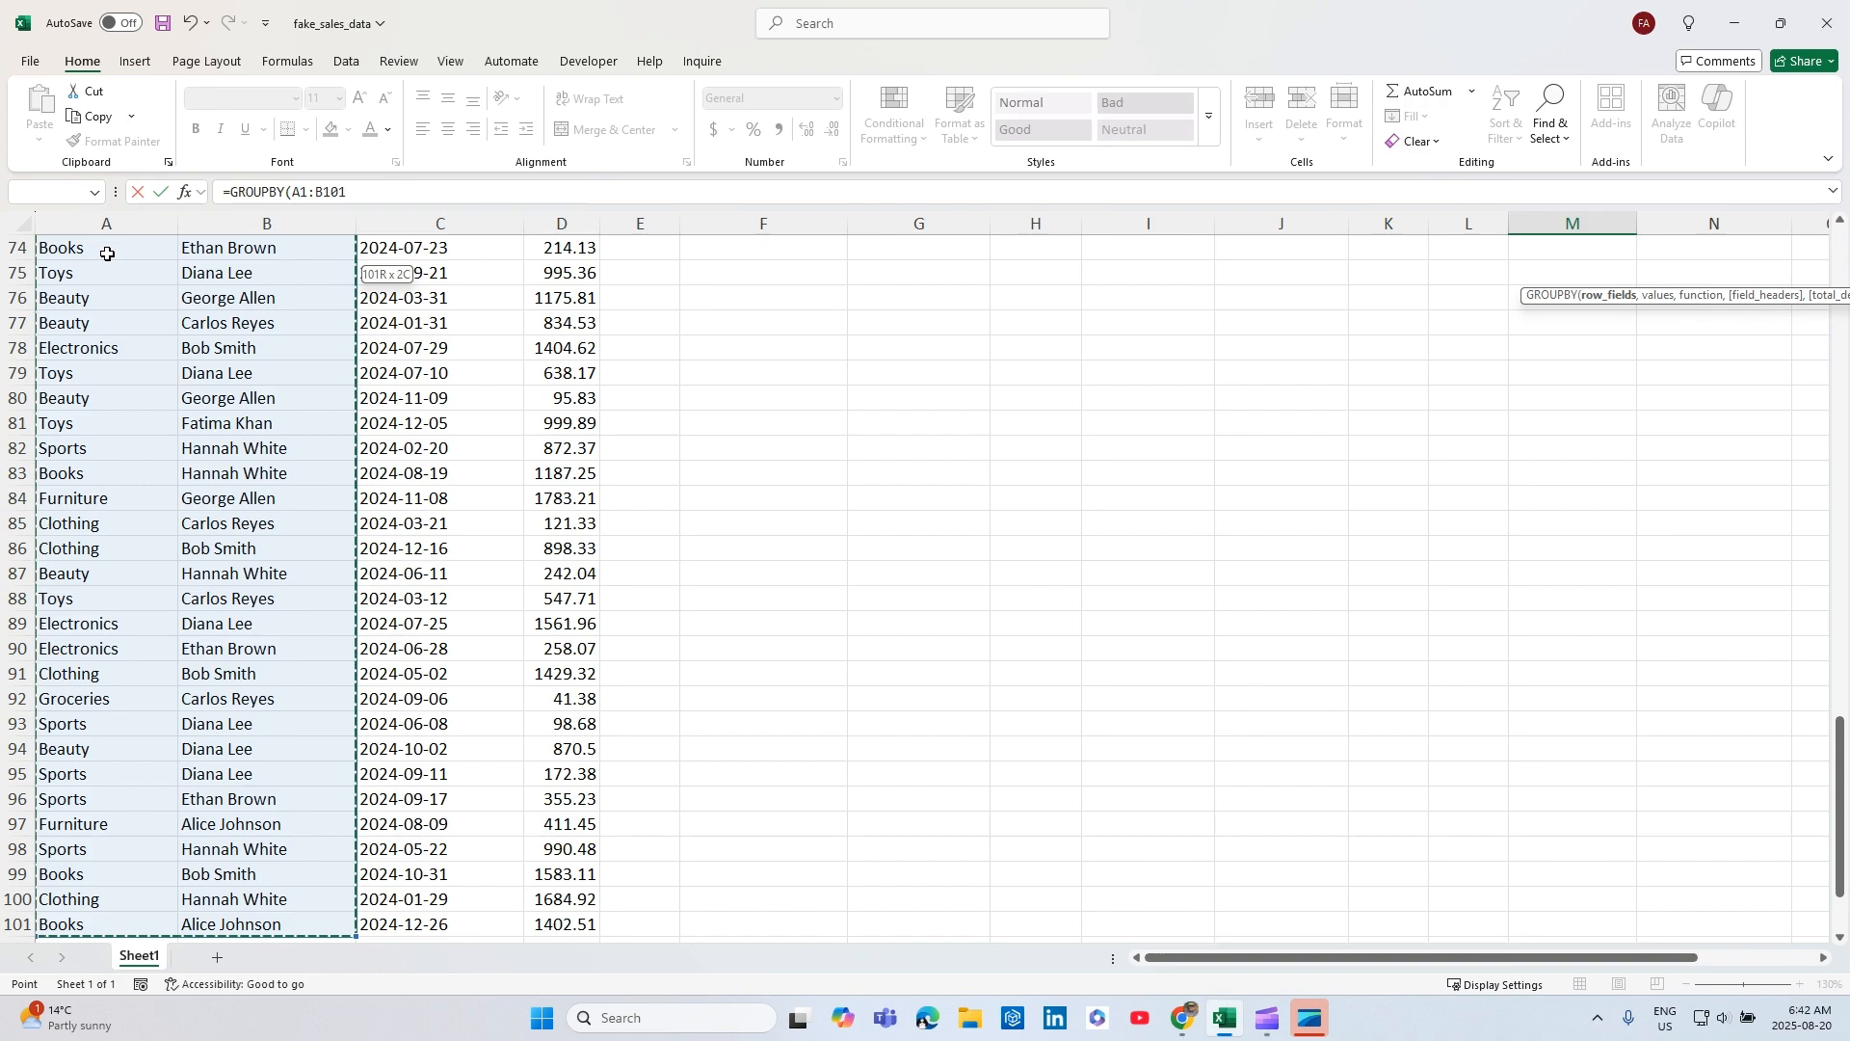
key(ctrl+BackSpace)
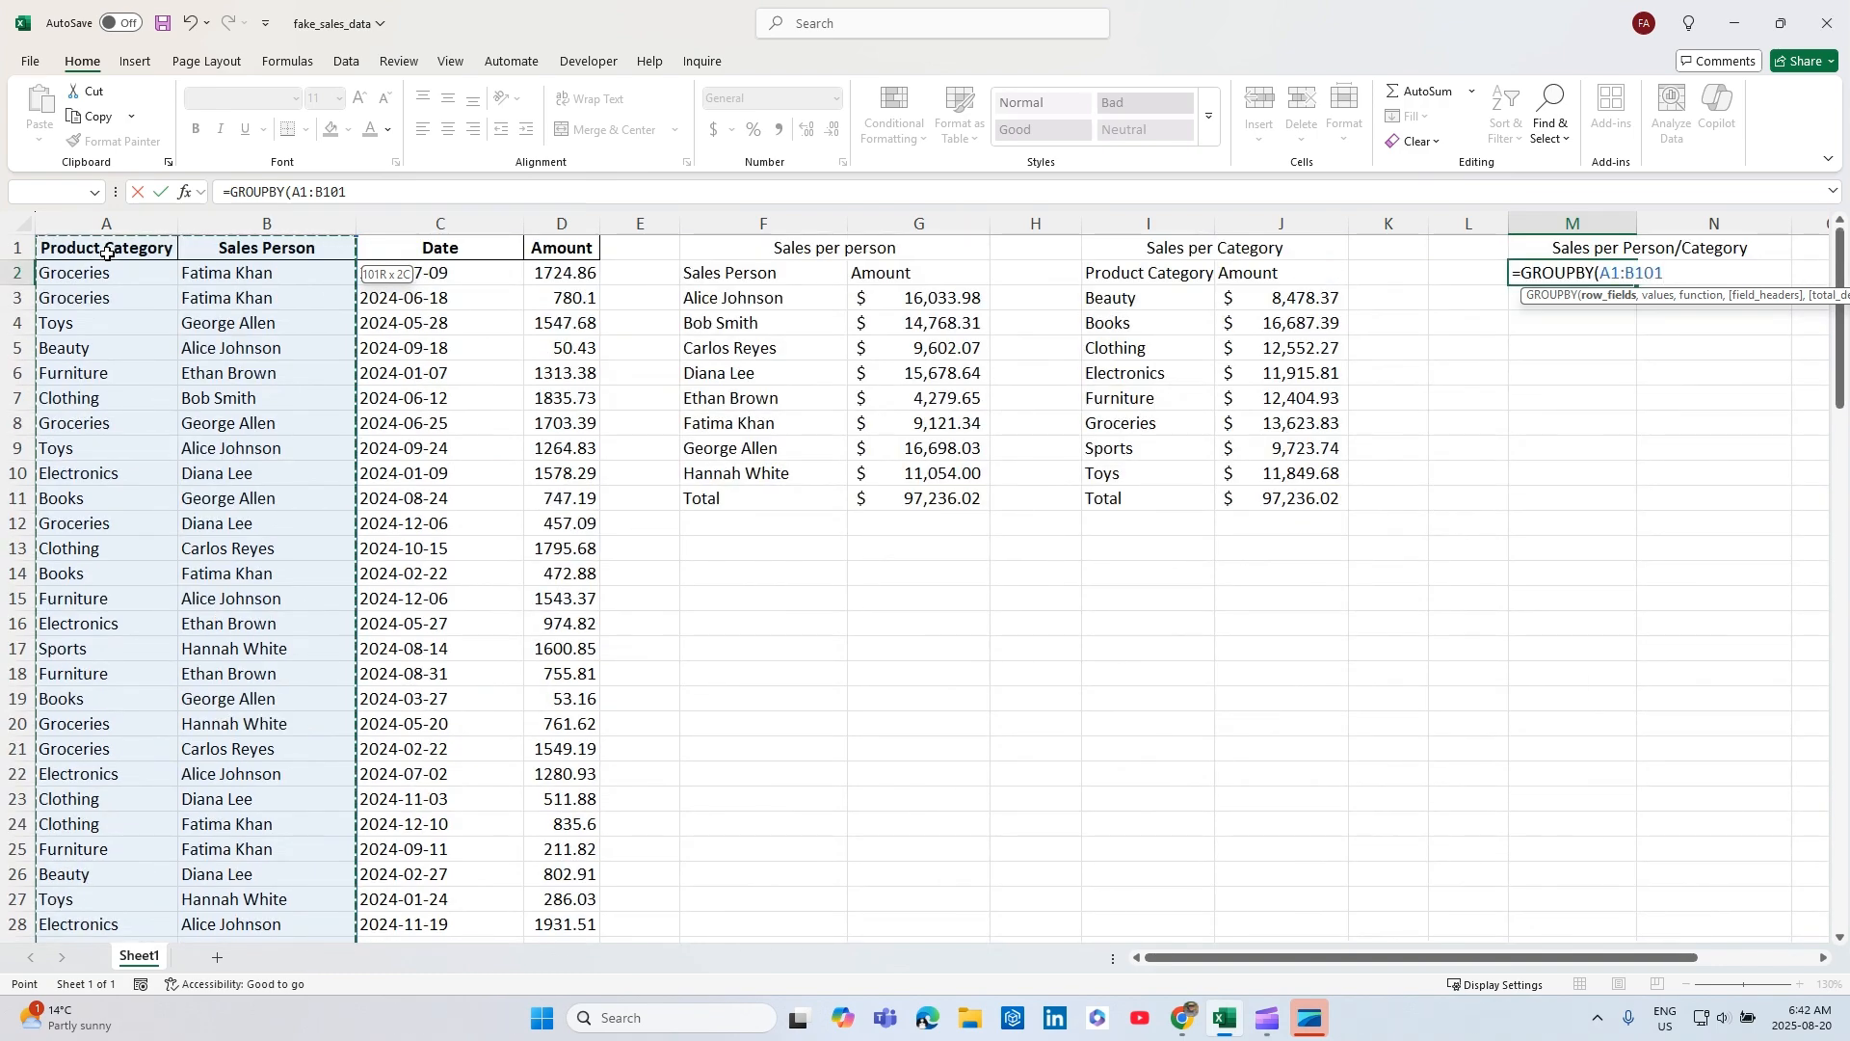
text(,)
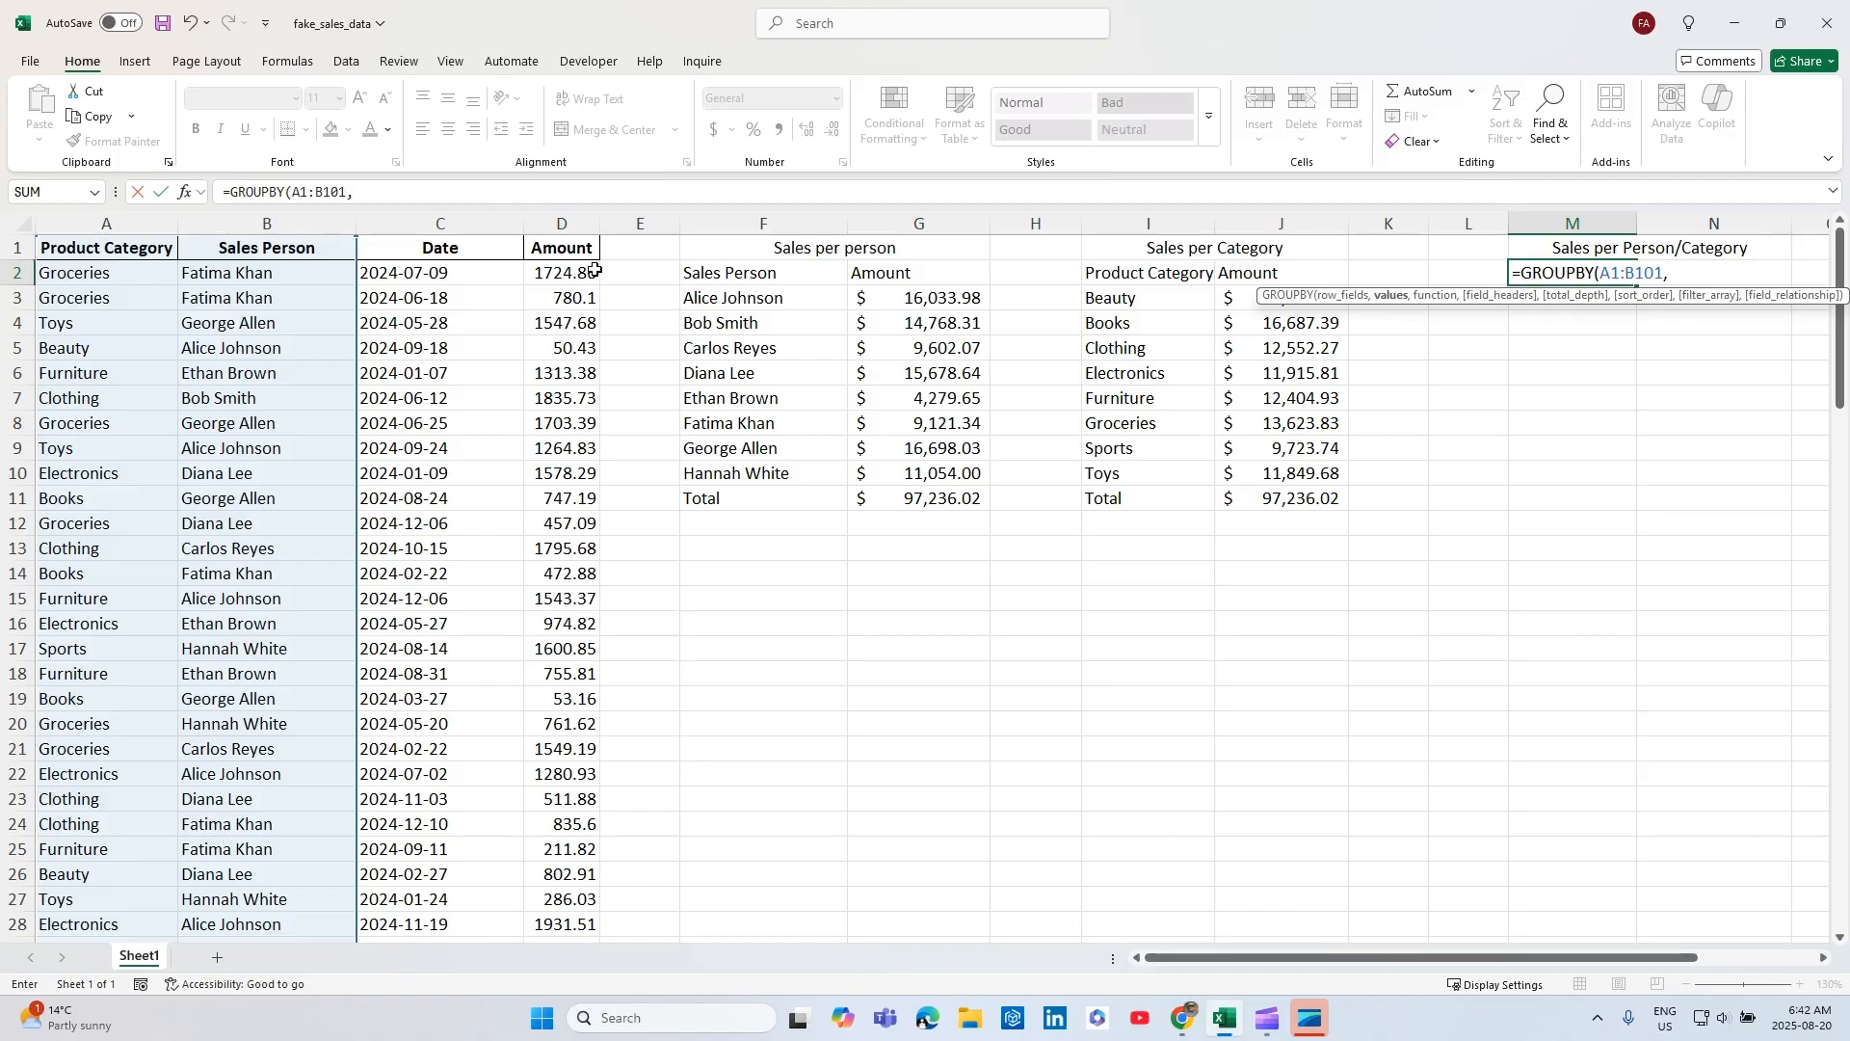
Add D1:D101 as values, SUM as the function and field headers 3 (Yes and show) to the M2 GROUPBY formula.
click(566, 251)
key(ctrl+shift+Down)
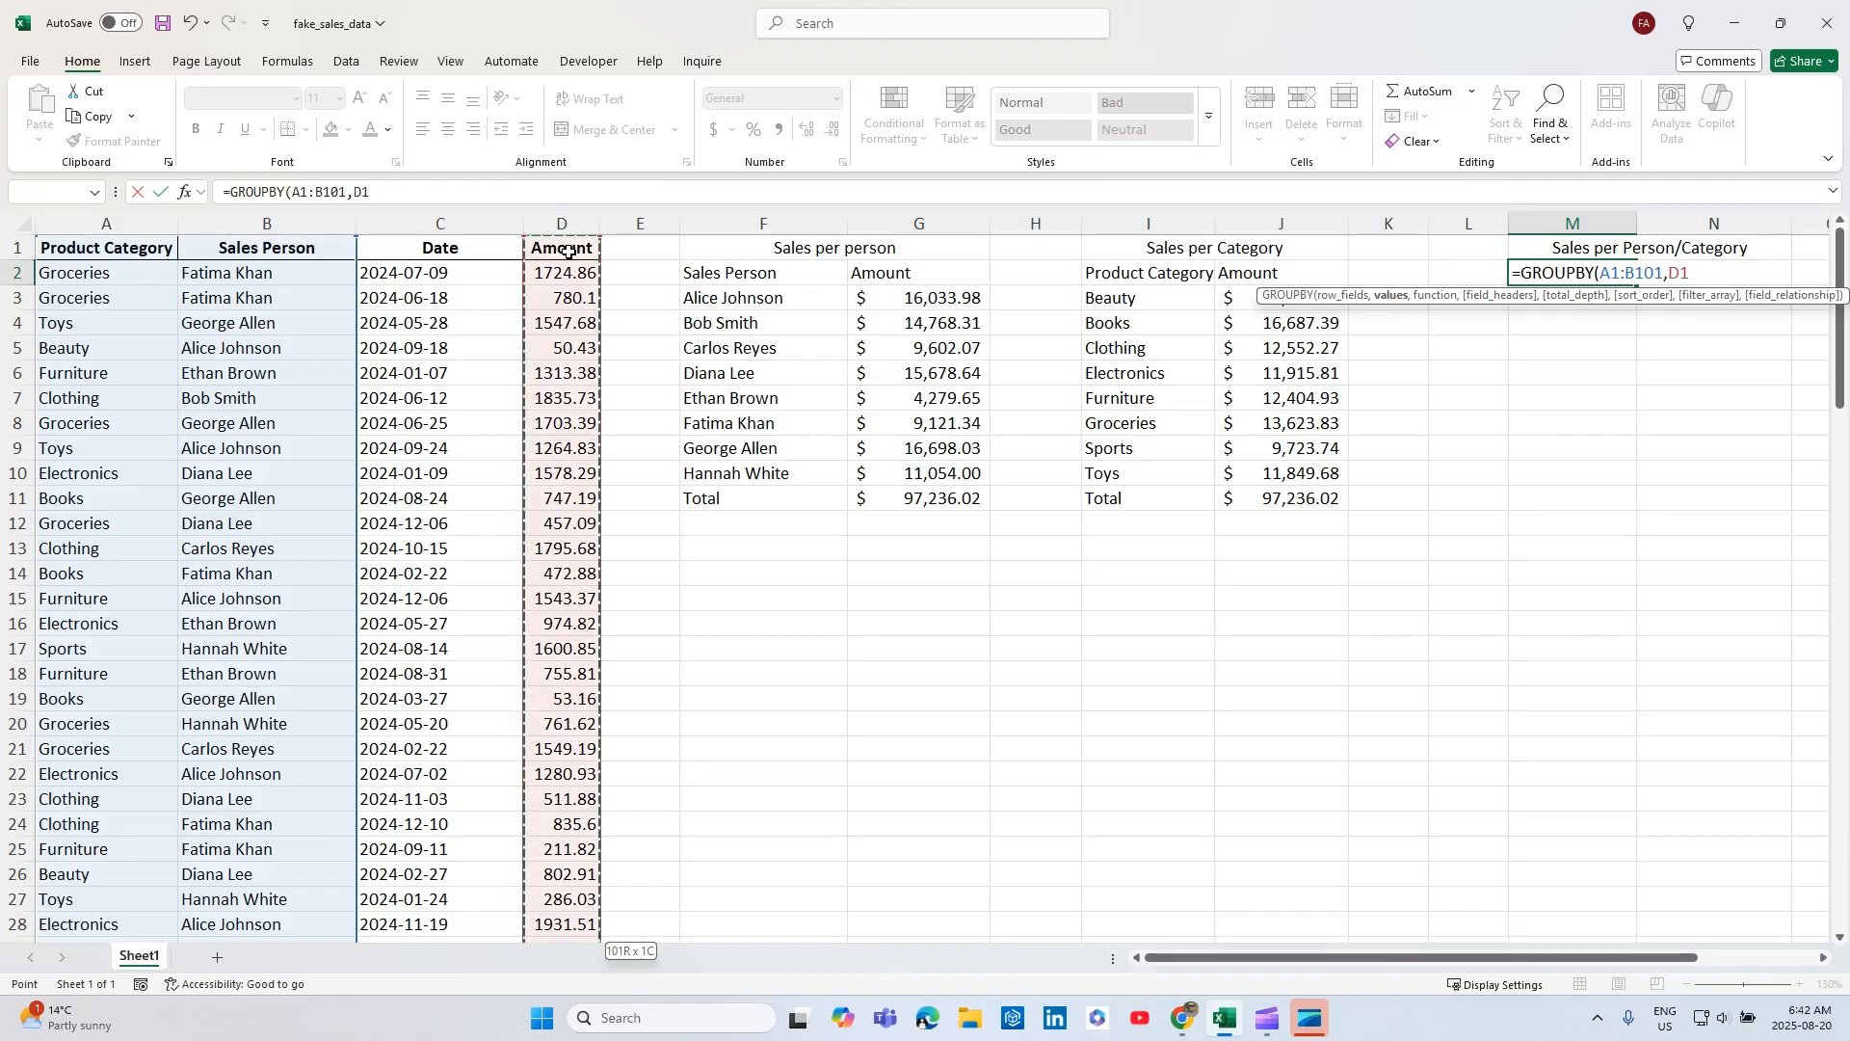
text(,)
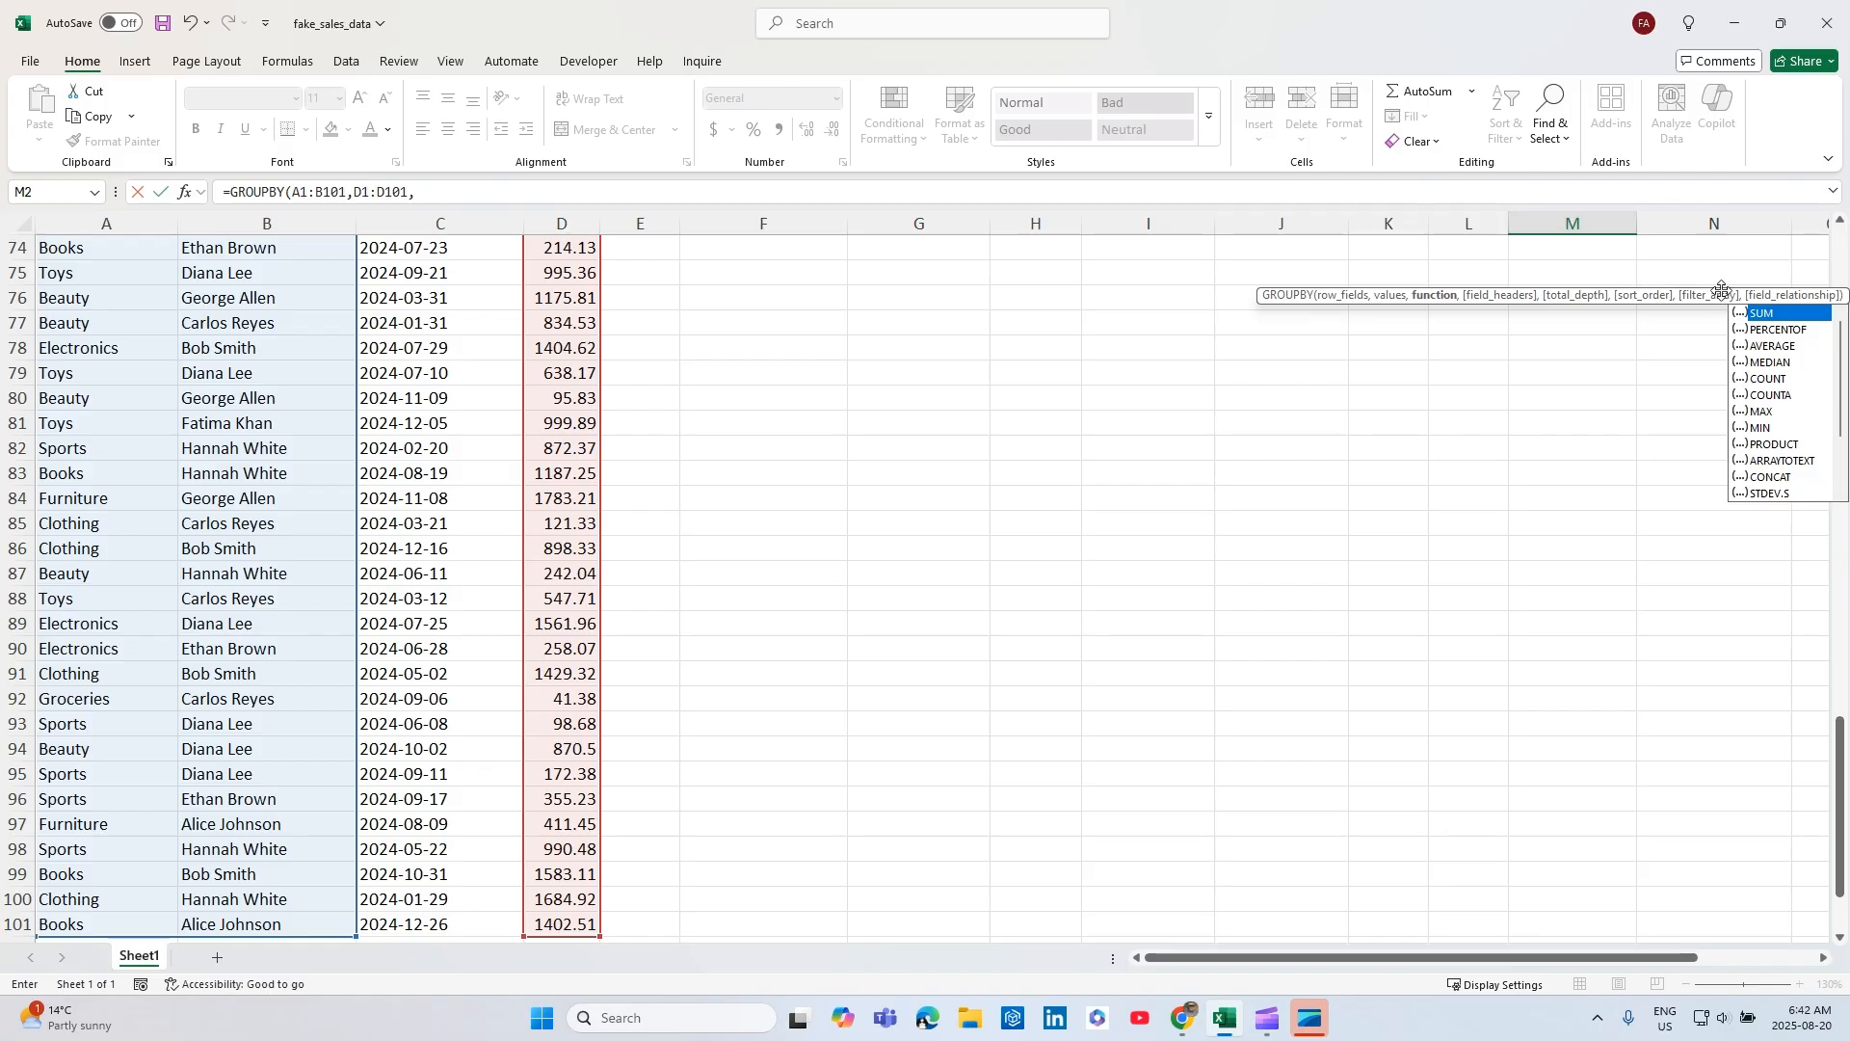
scroll(1715, 288, up, 20)
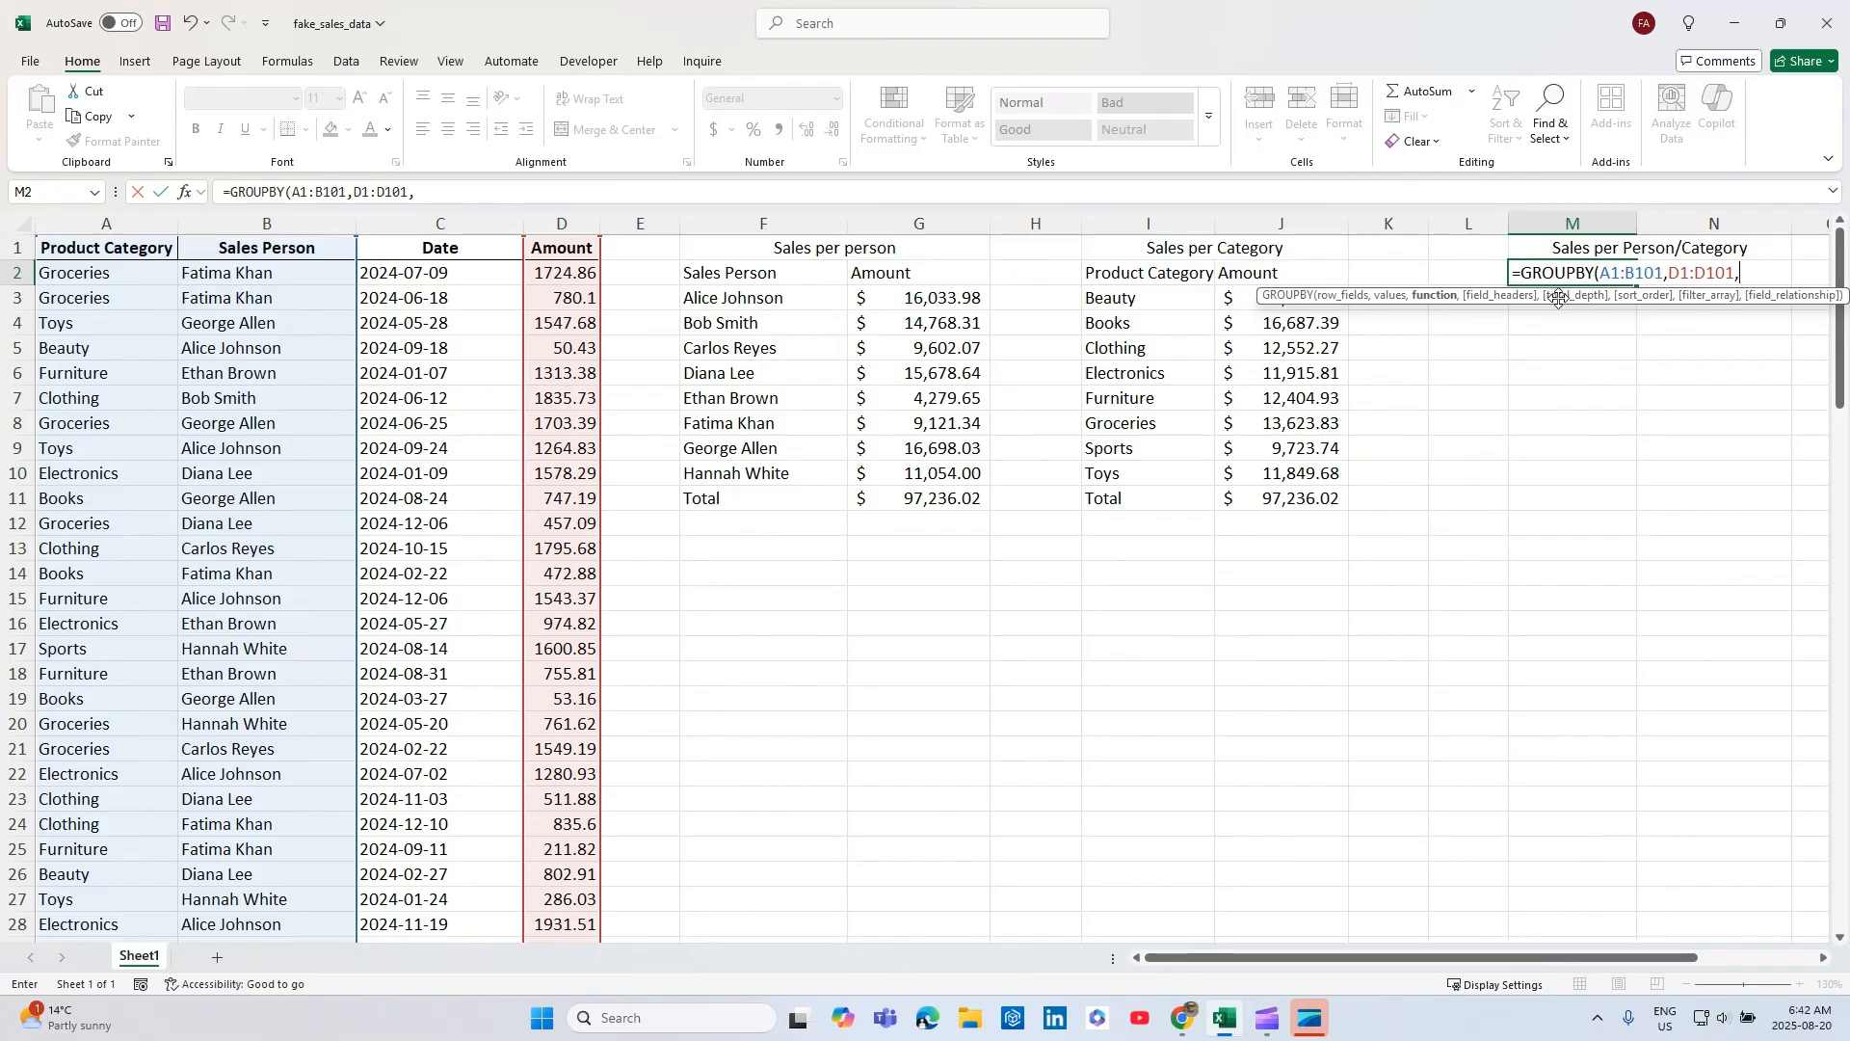
text(sum)
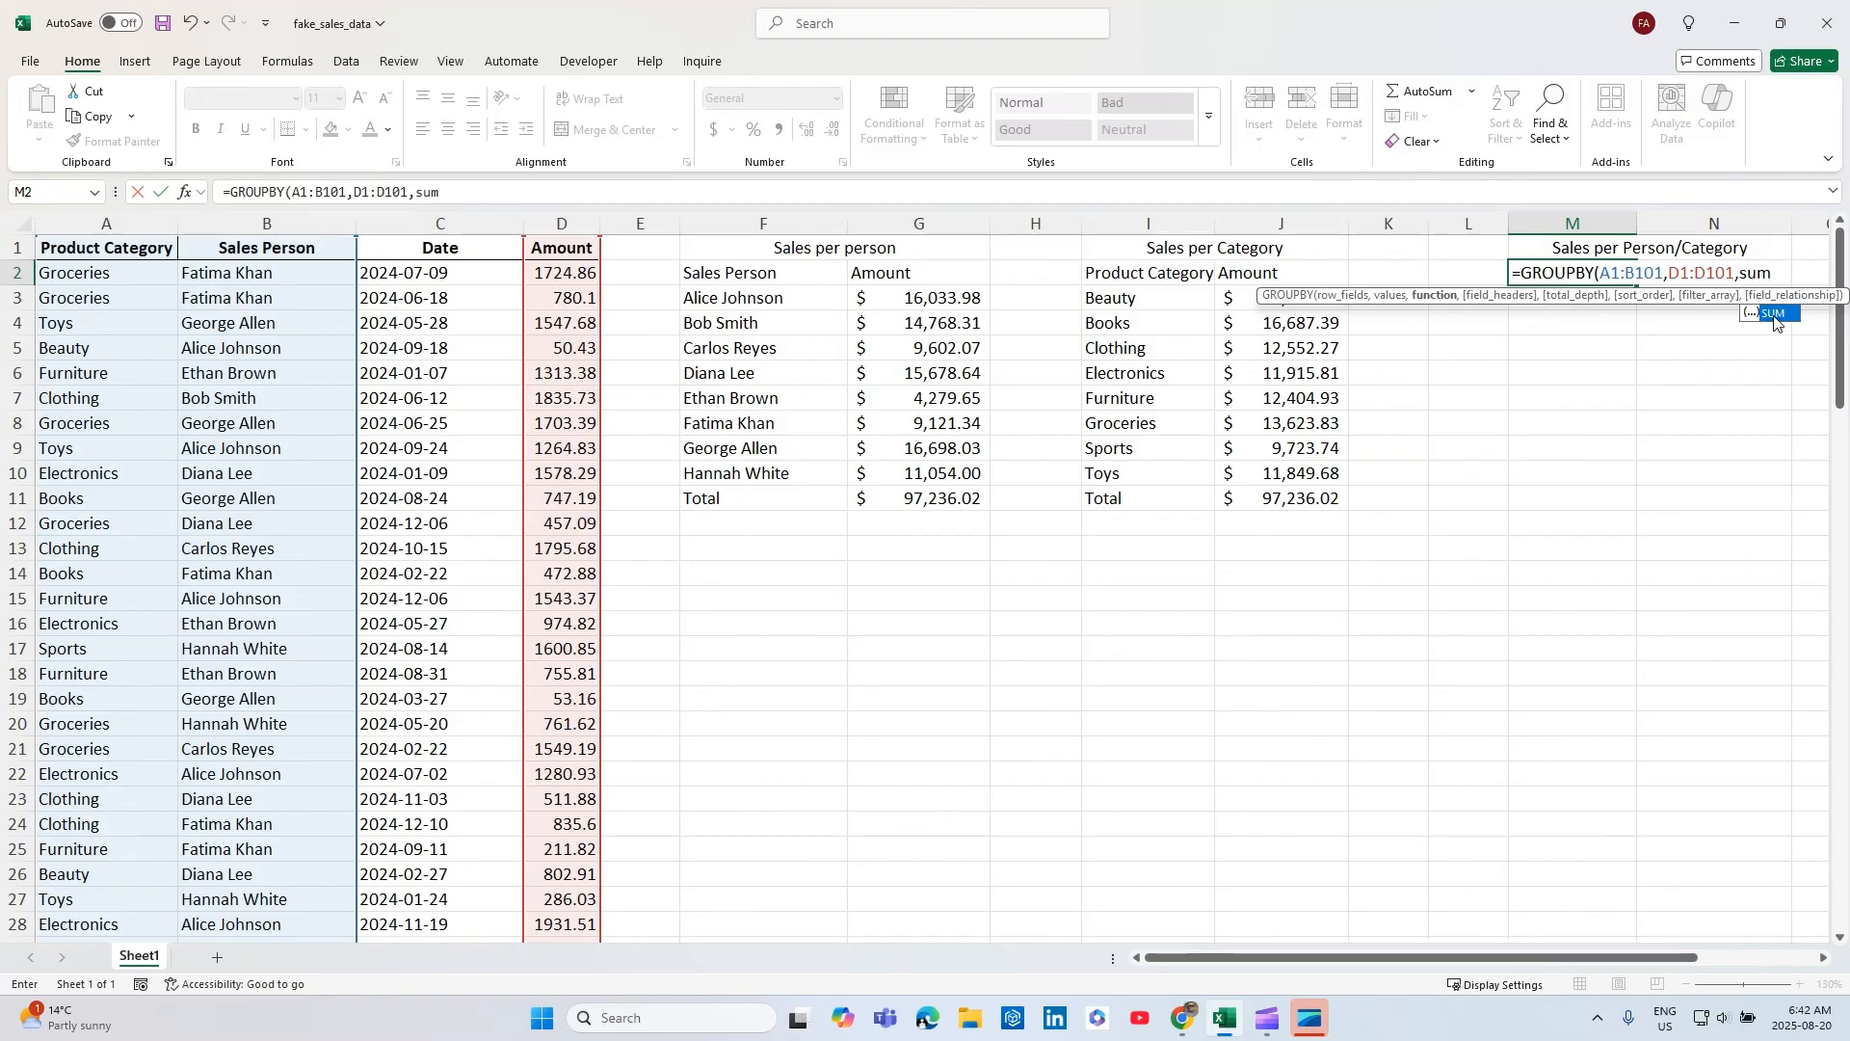
double_click(1775, 315)
text(,)
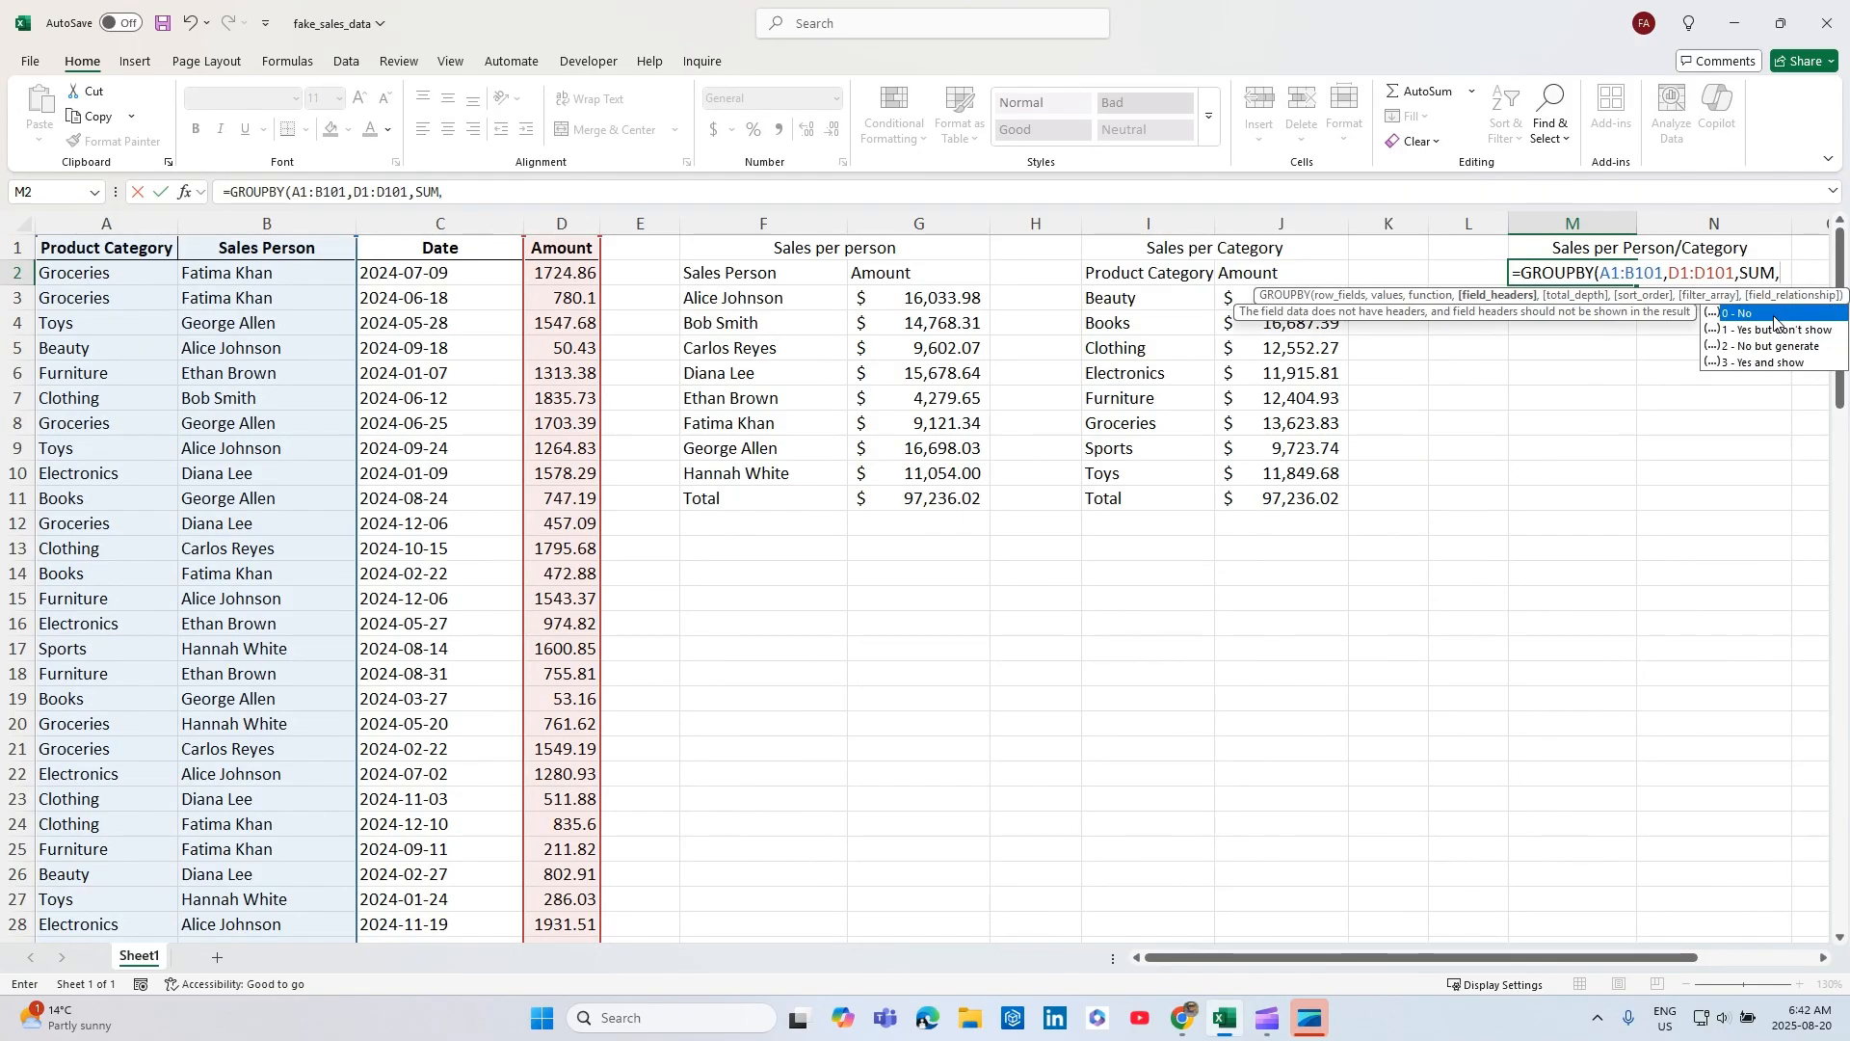
double_click(1766, 362)
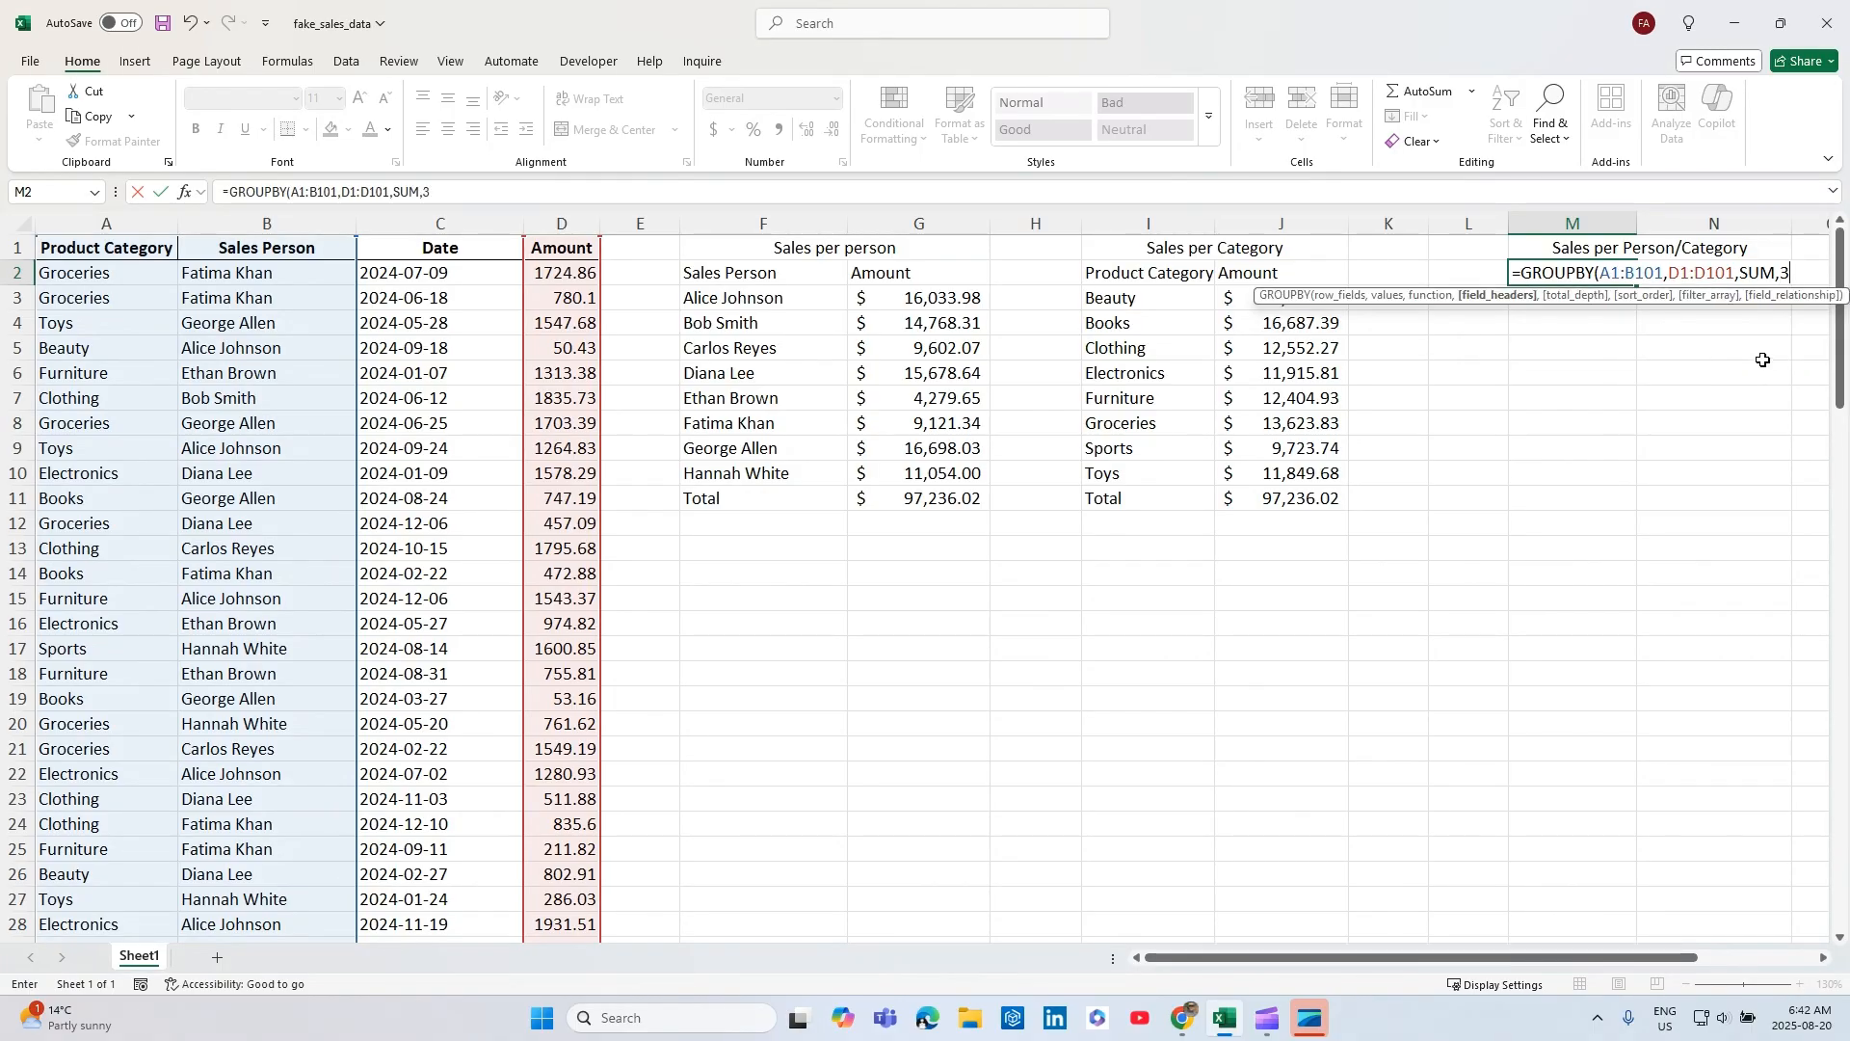
Set the M2 formula's total depth to 2 (Grand and subtotals) and complete the formula.
text(,)
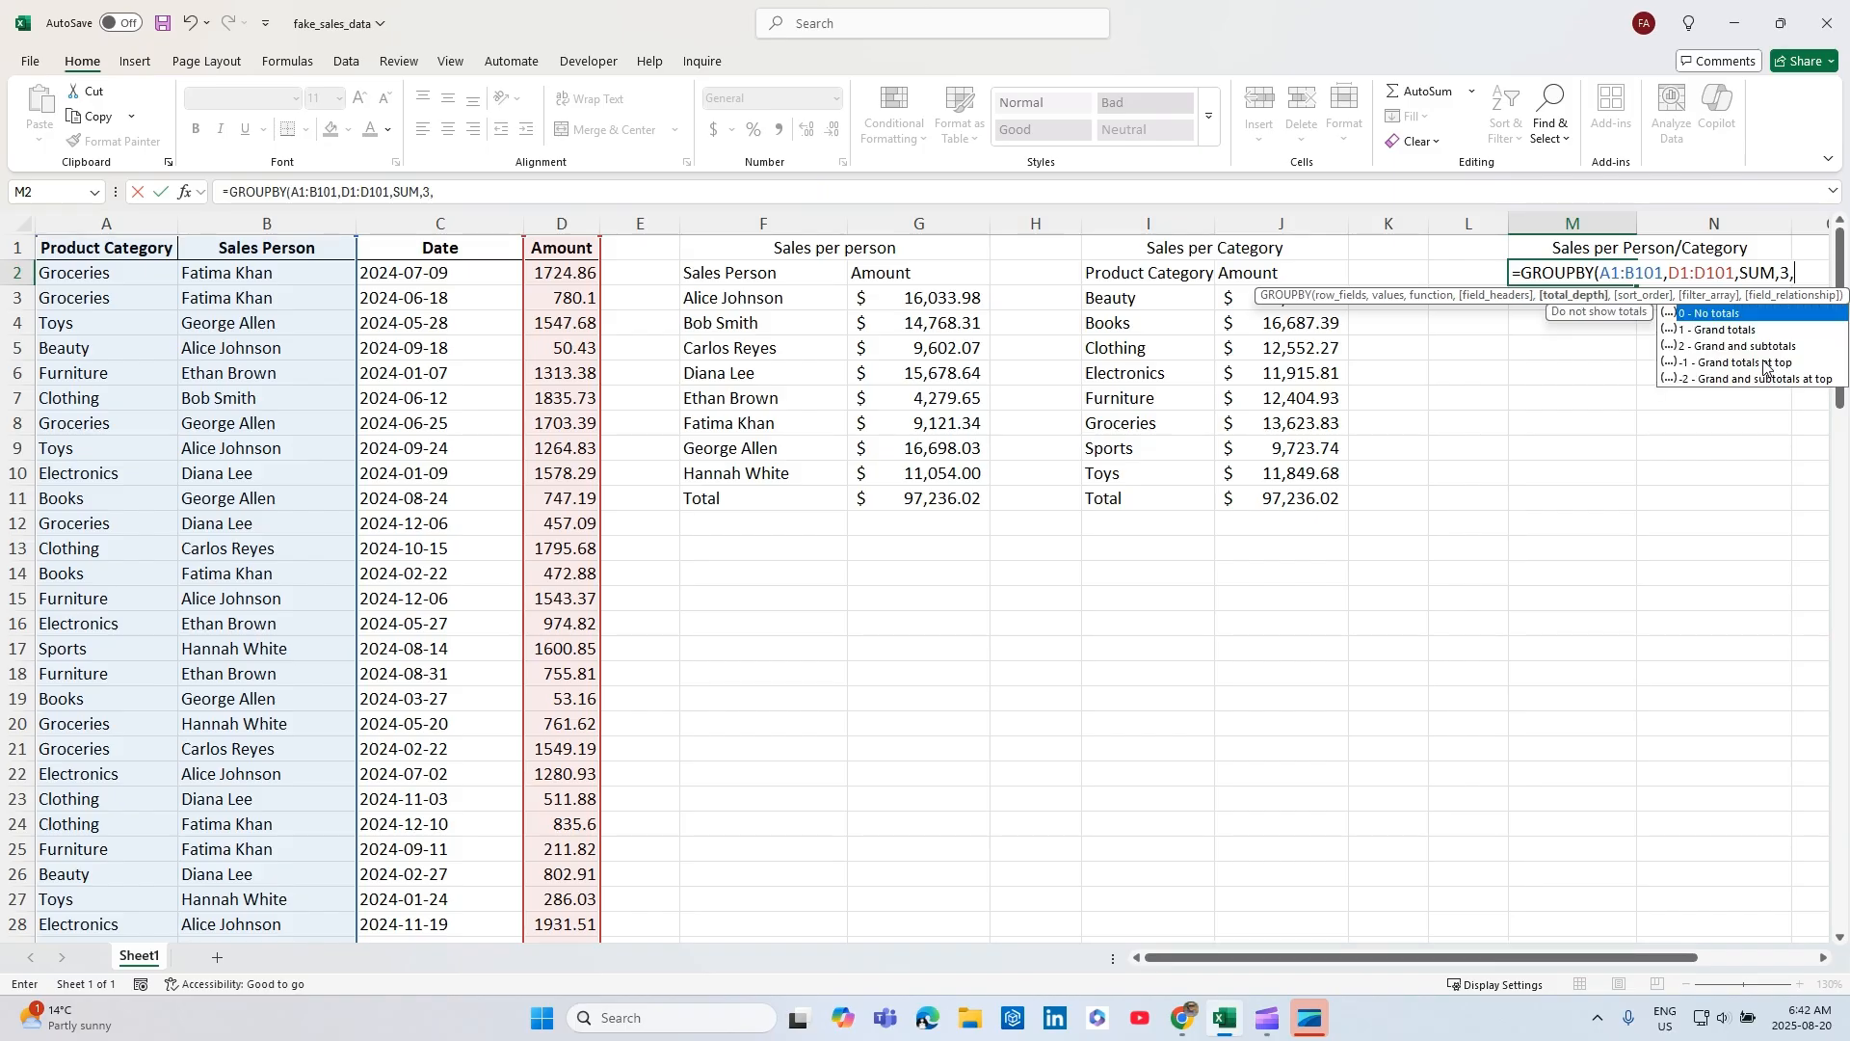
double_click(1745, 345)
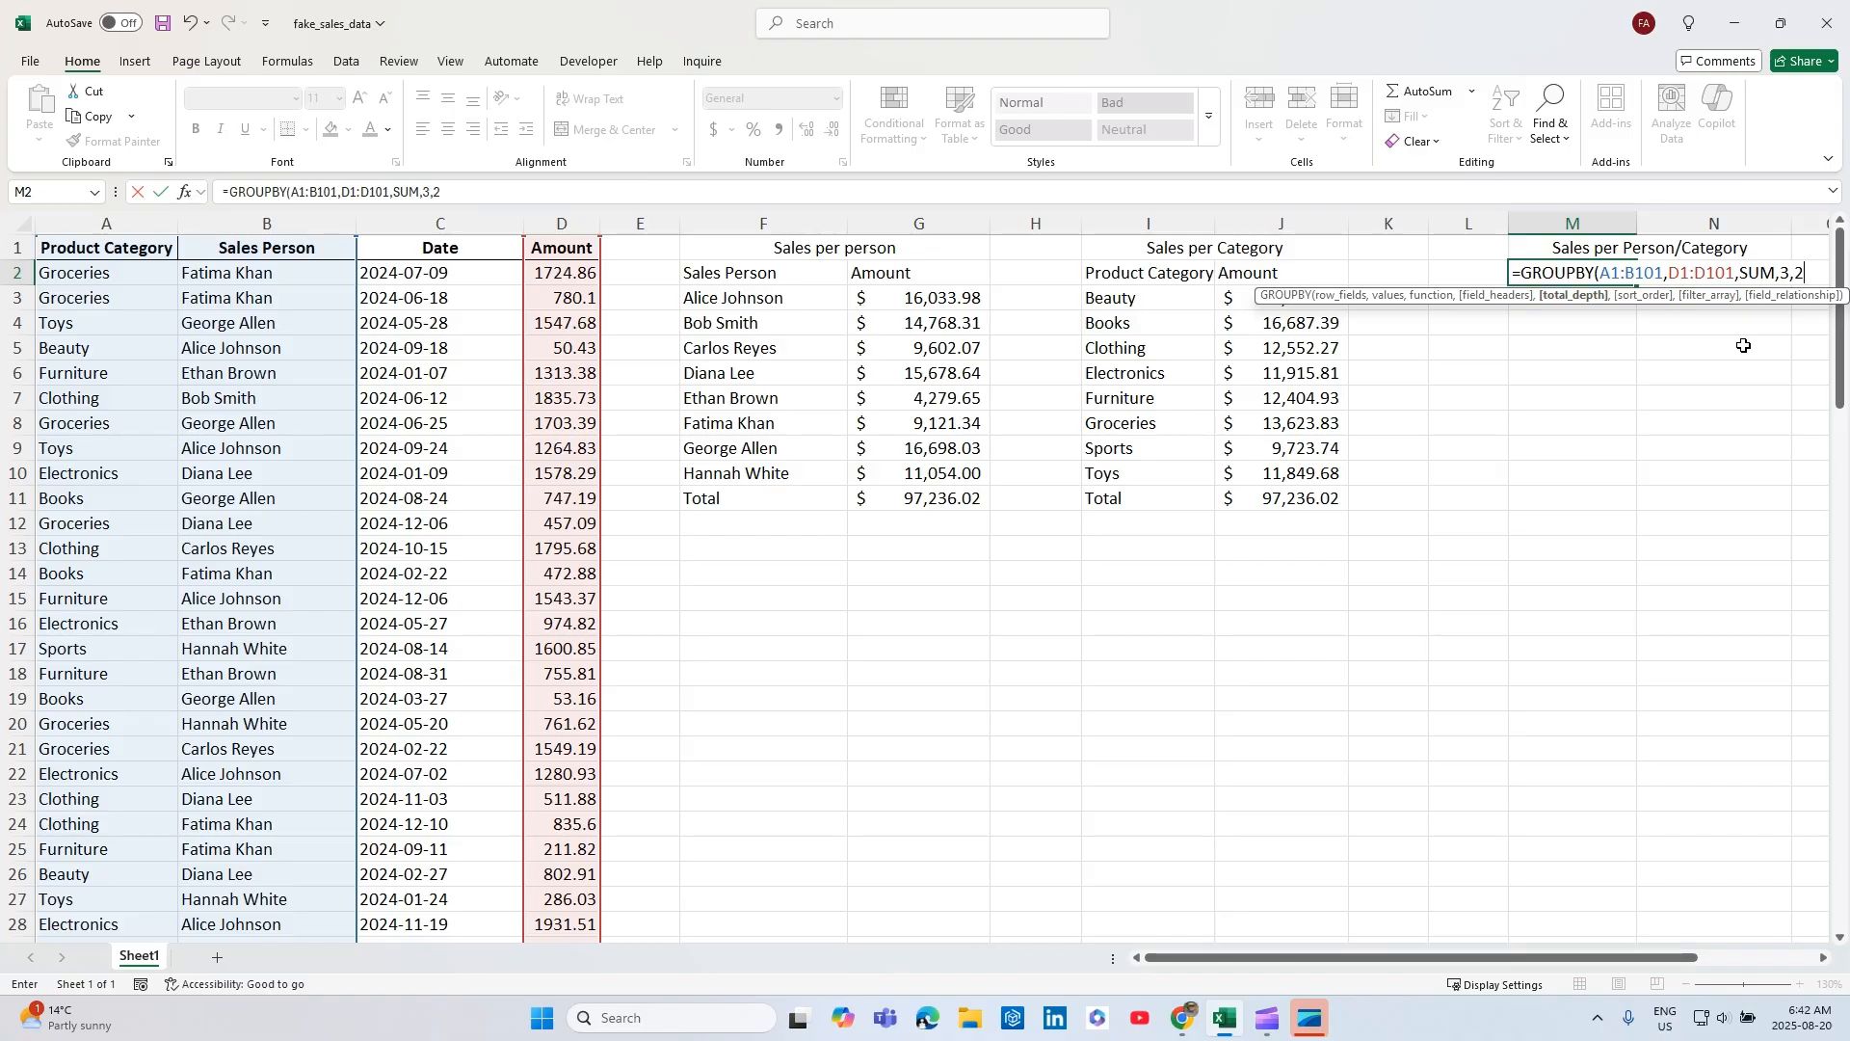
text())
key(Return)
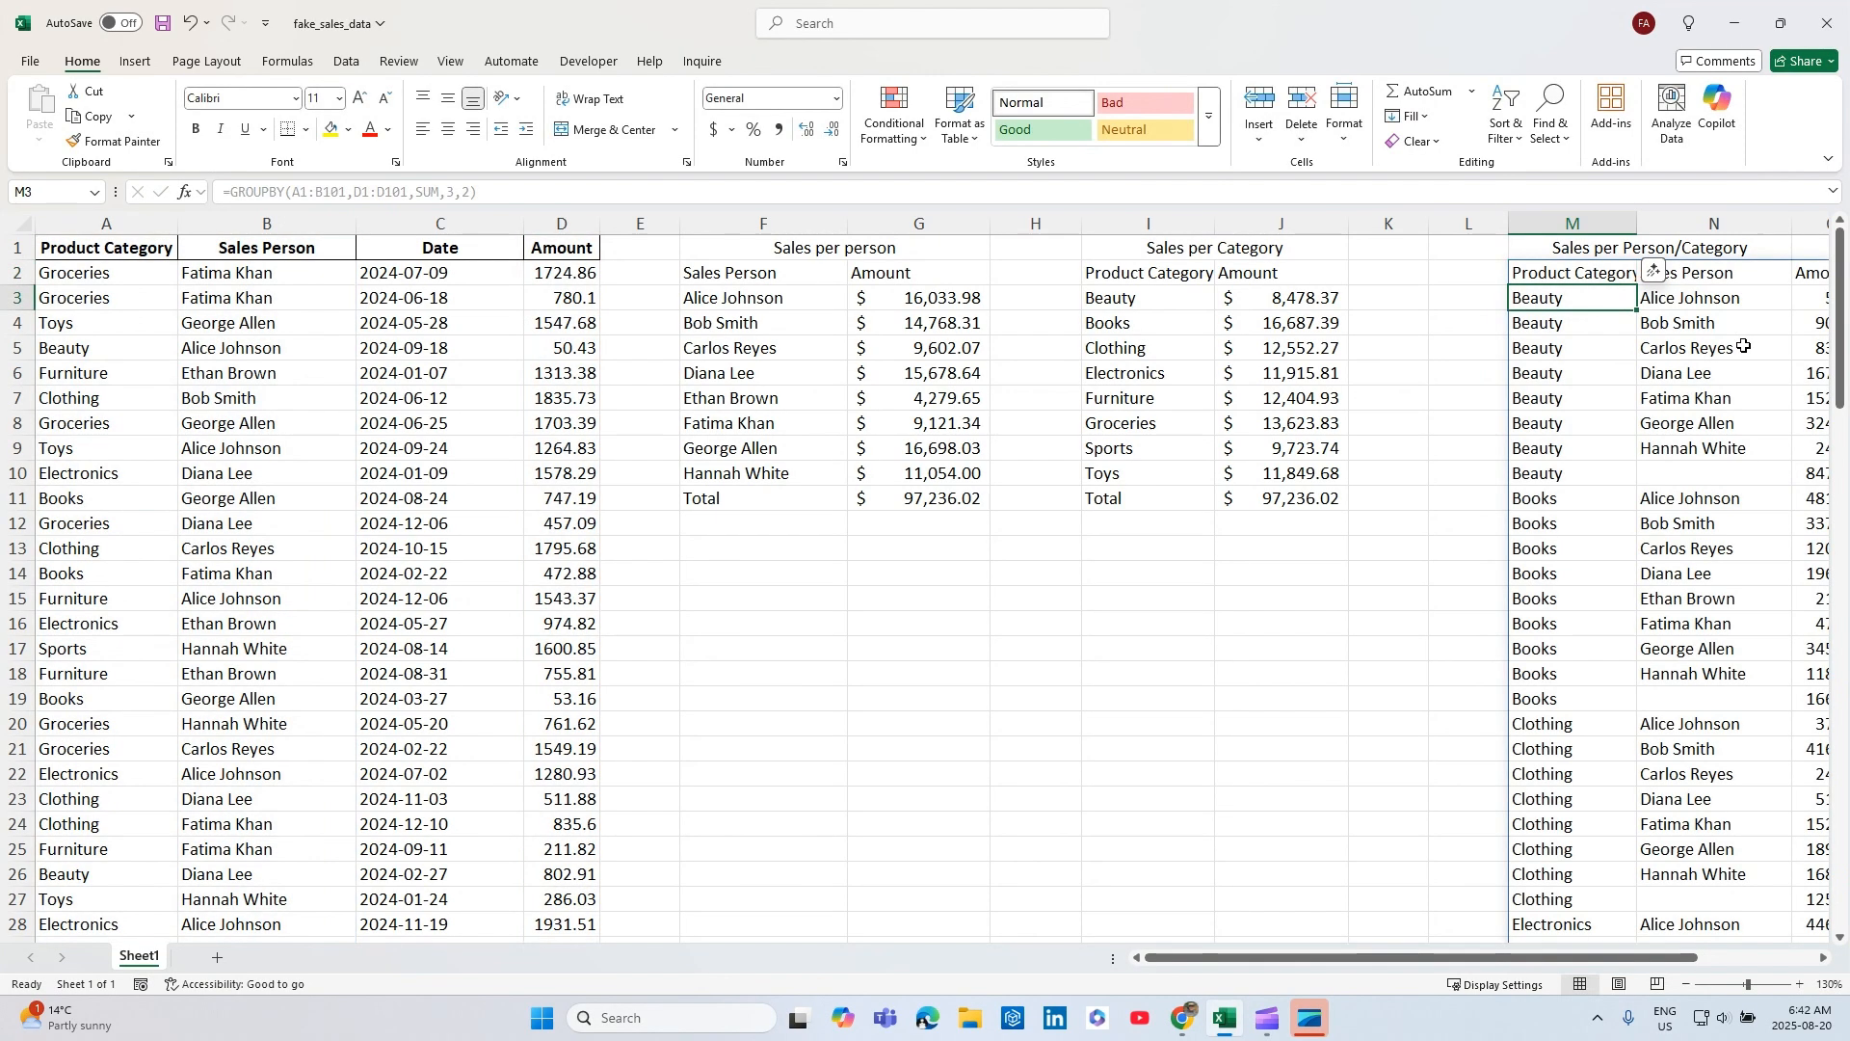
drag(1419, 958, 1669, 975)
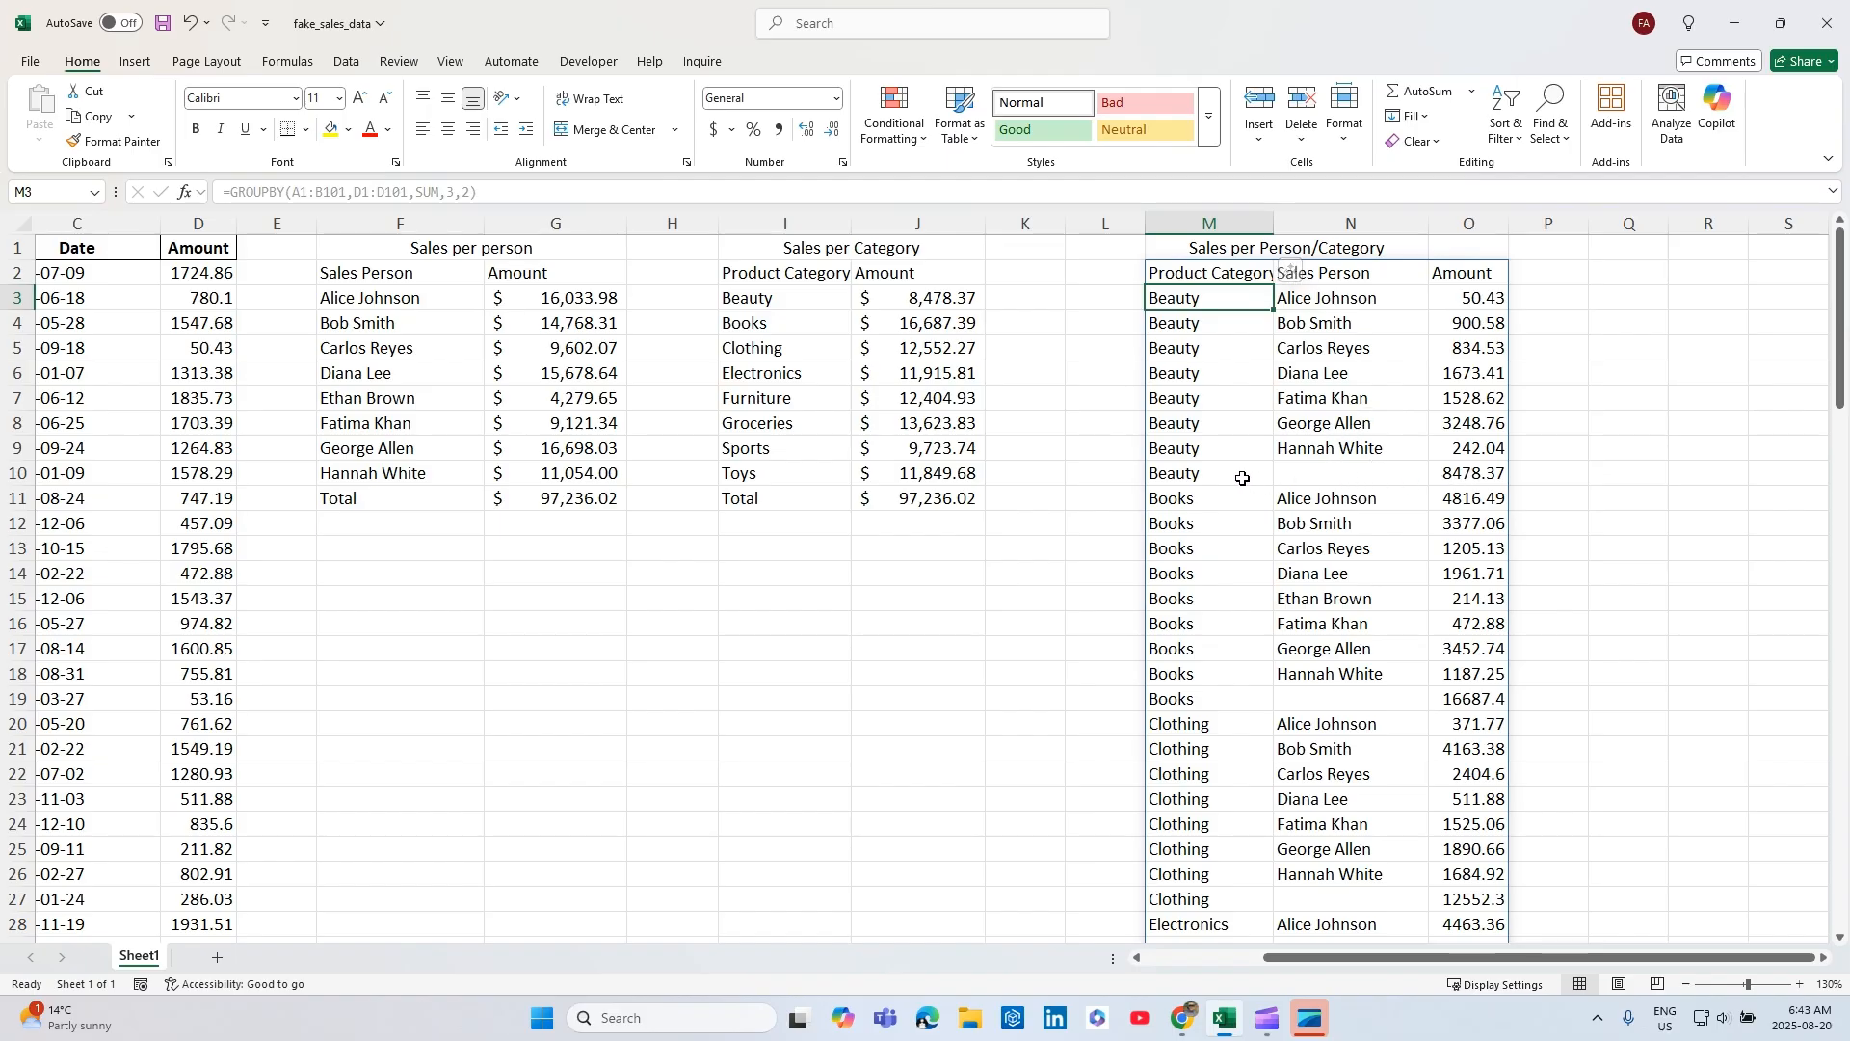
scroll(1216, 688, down, 3)
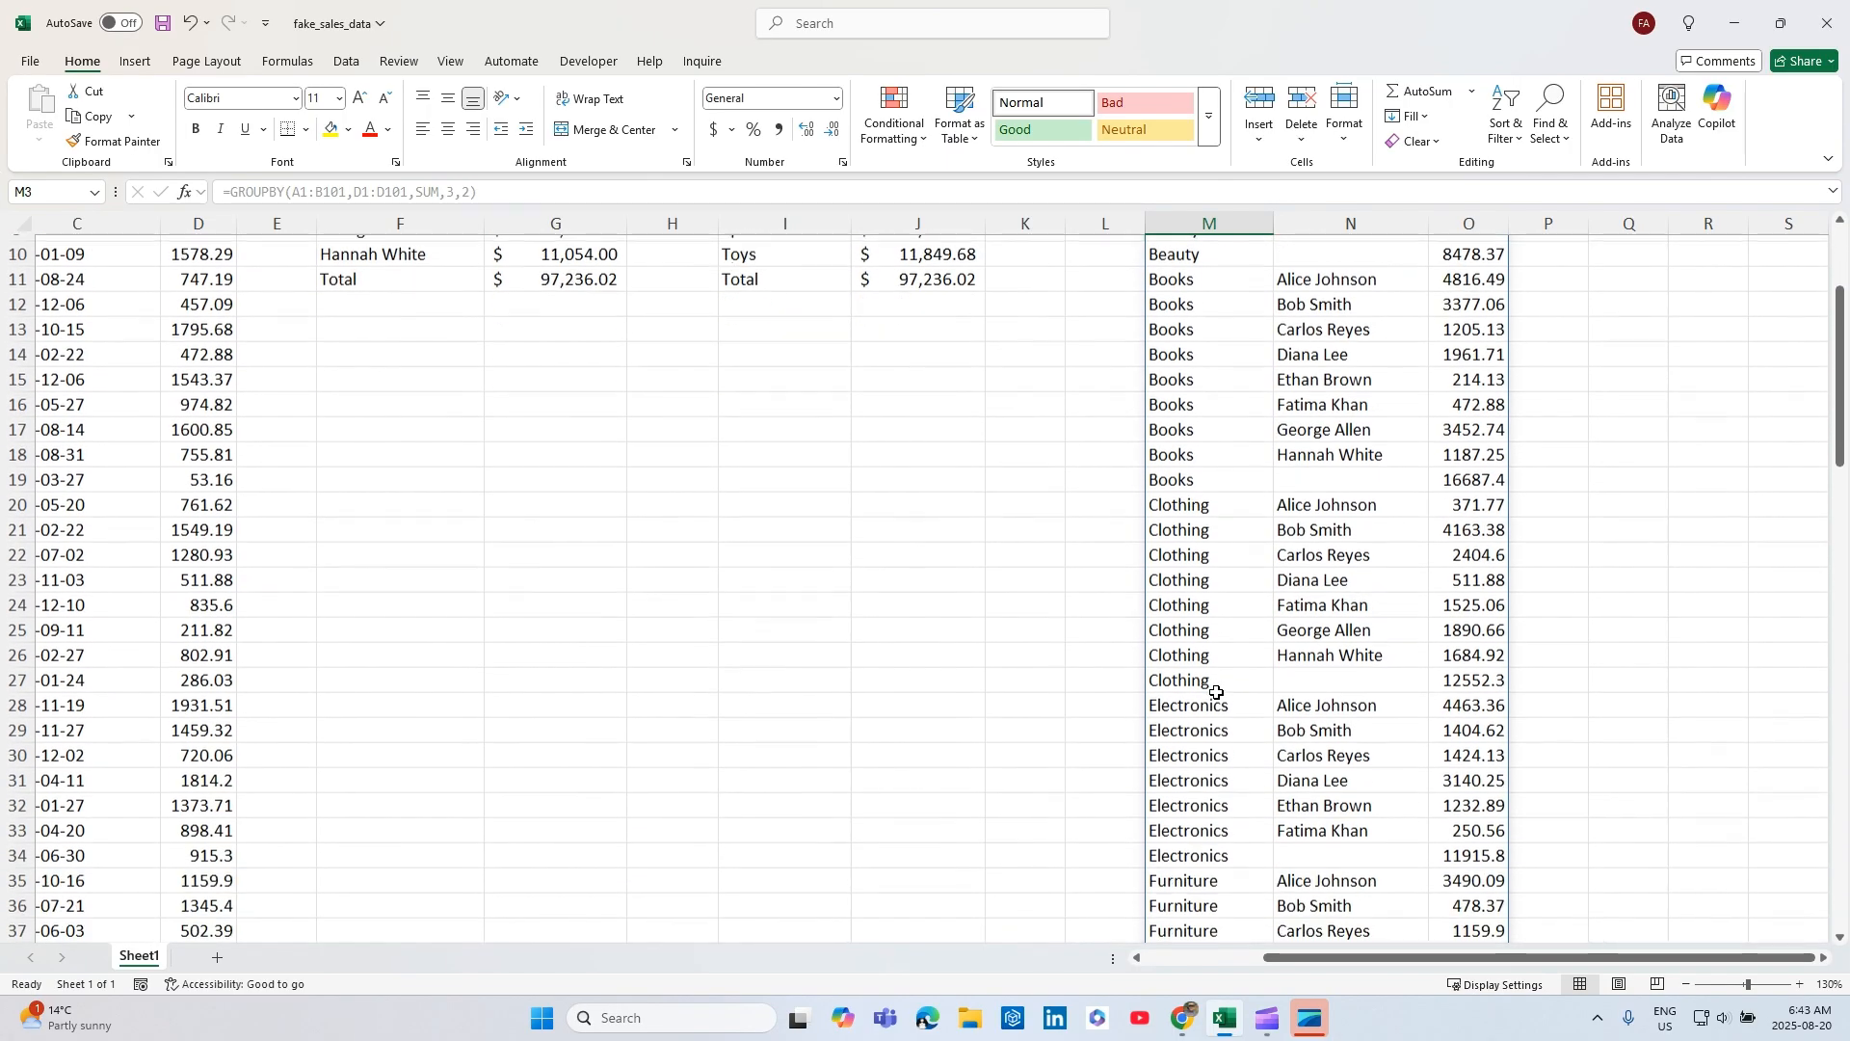
scroll(1217, 690, up, 3)
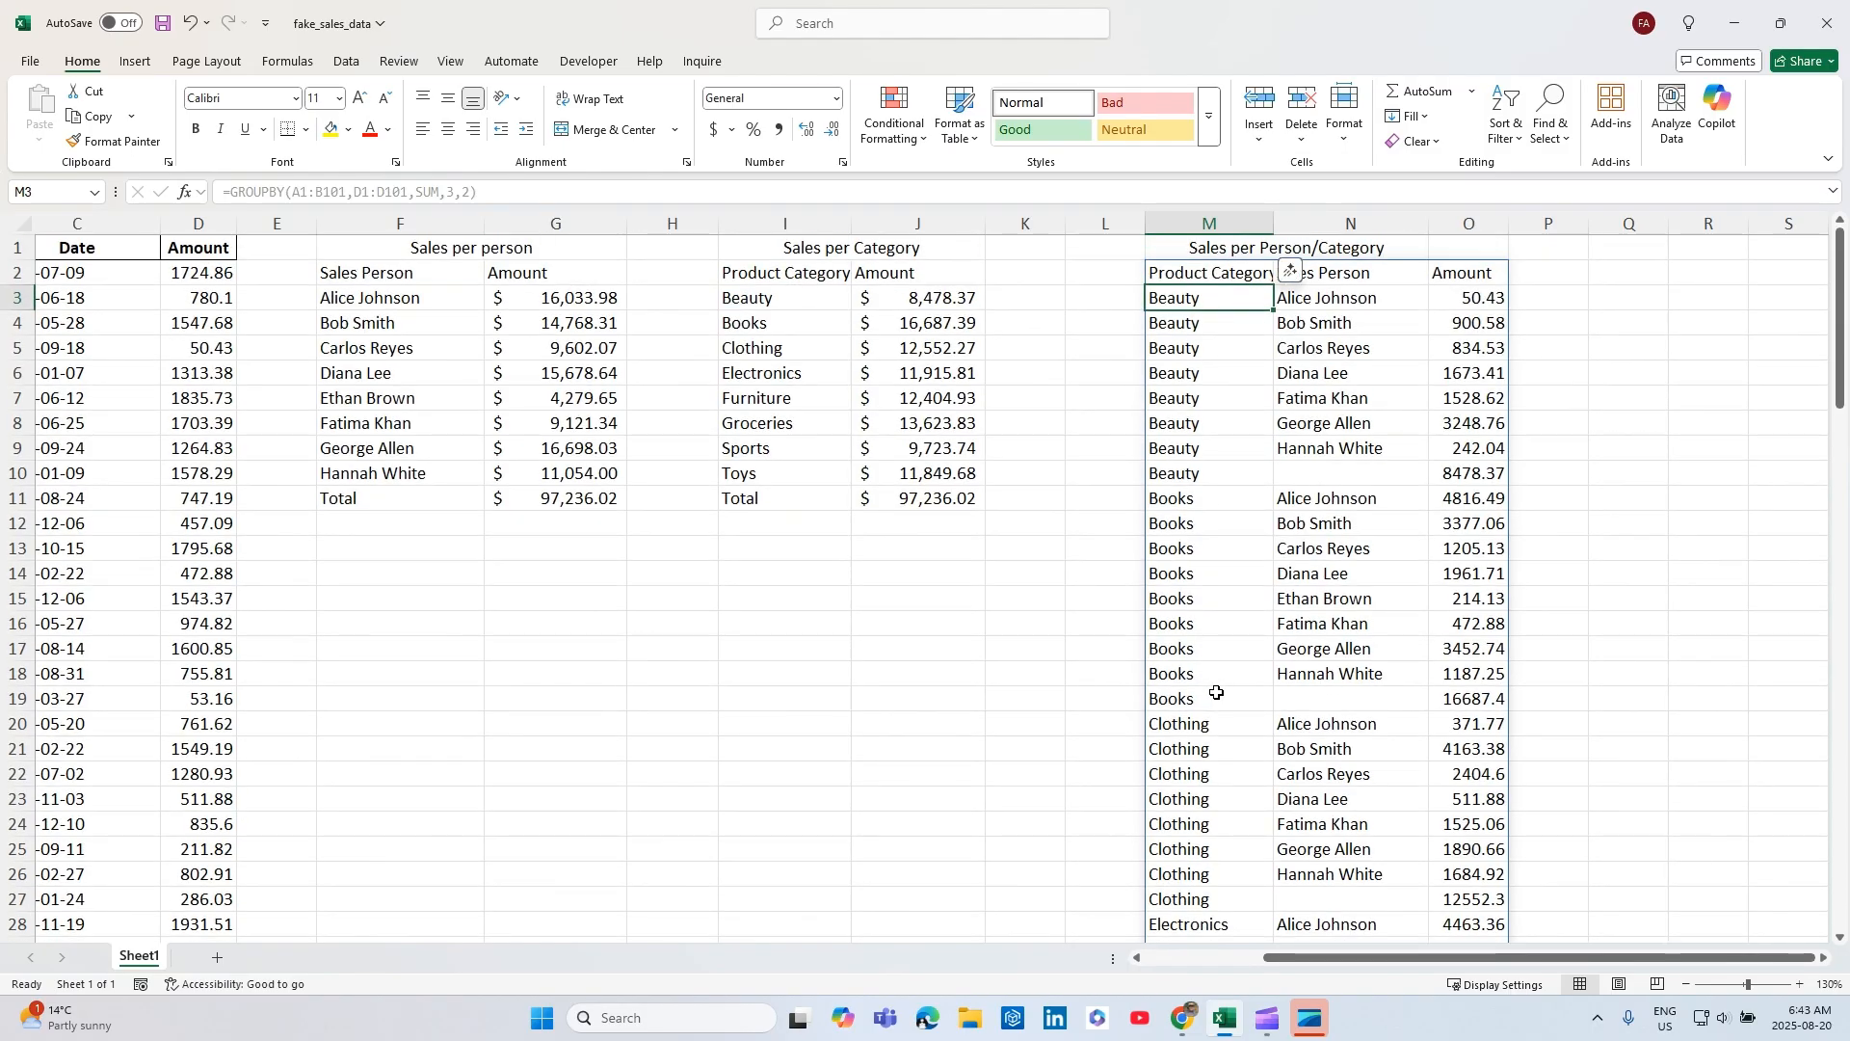